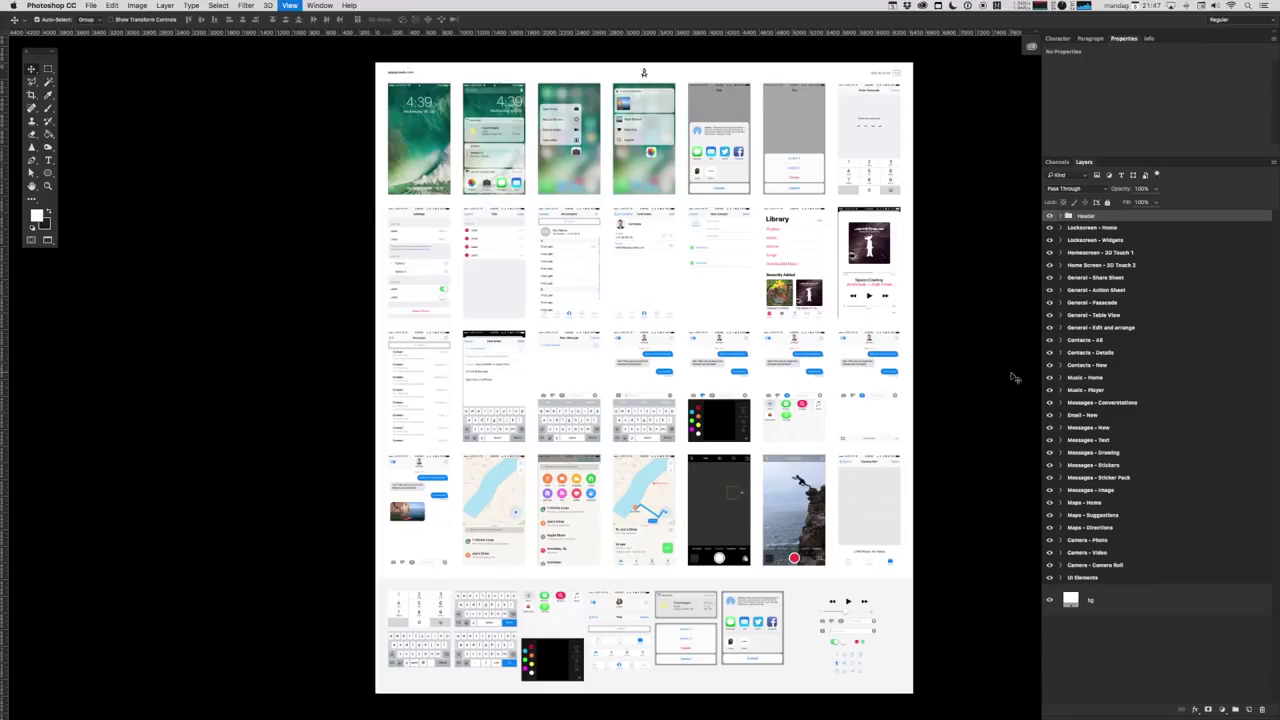
Look over the iOS 10 UI kit's artboards up close, including the Contacts, Music, Messages and Maps screens, and return to the overview
scroll(1014, 374, "up", 5)
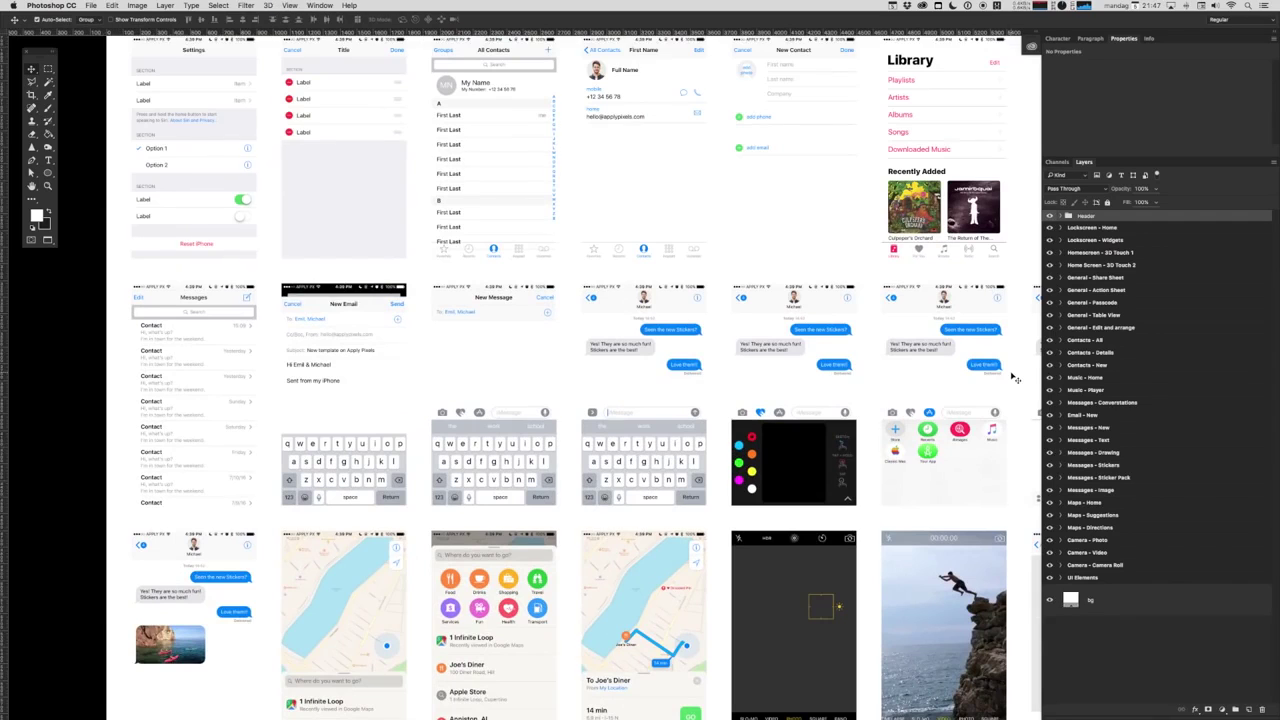
scroll(646, 381, "up", 3)
scroll(538, 378, "up", 3)
scroll(538, 378, "left", 3)
left_click_drag(538, 378, 641, 569)
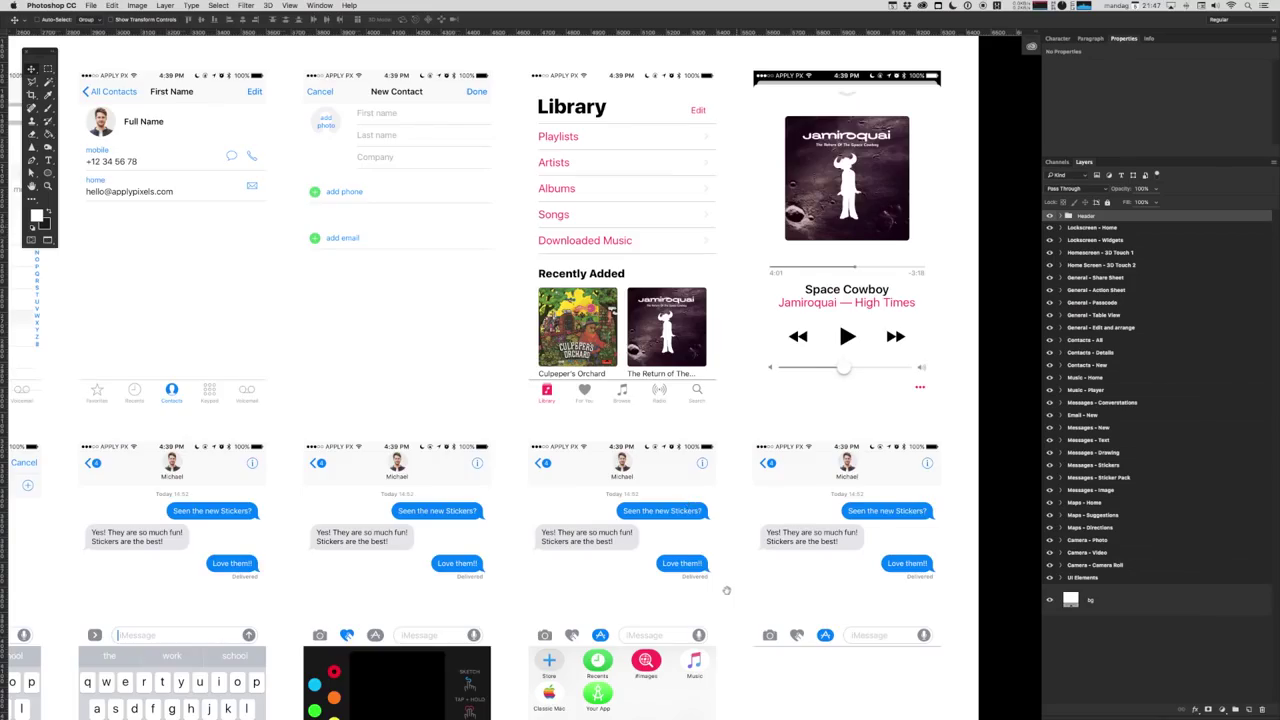
scroll(797, 582, "up", 5)
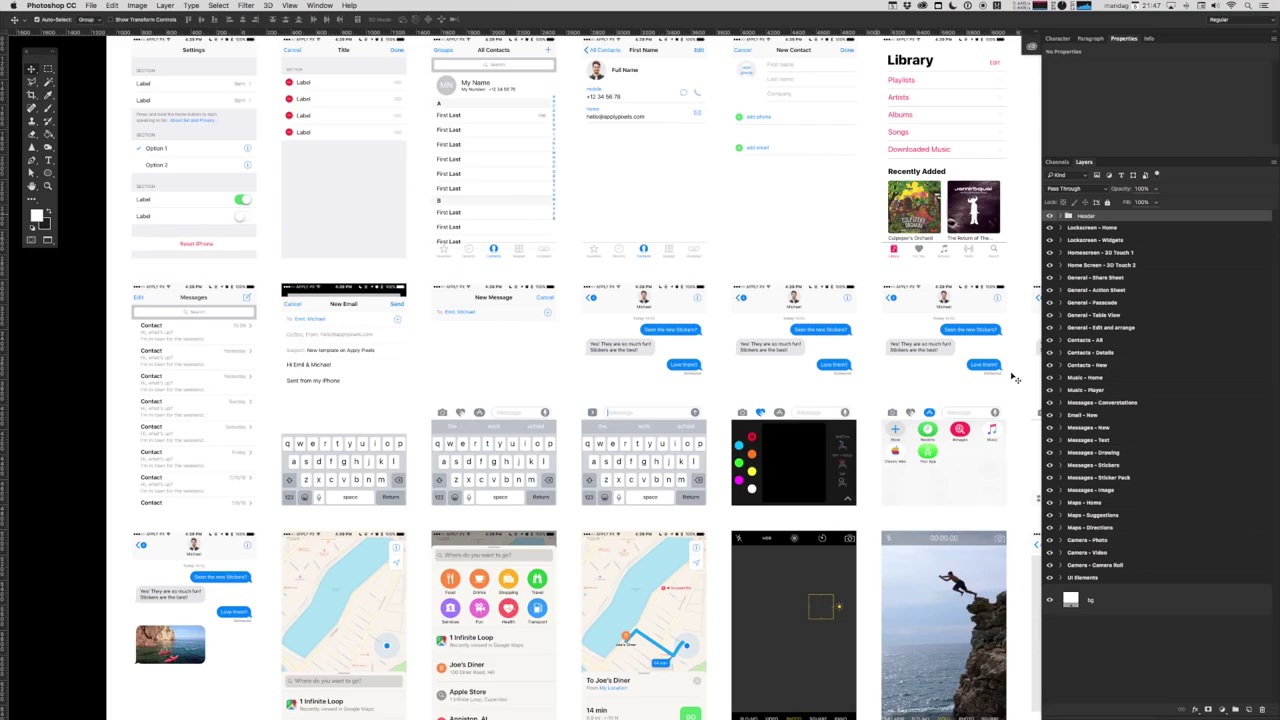
key("super+0")
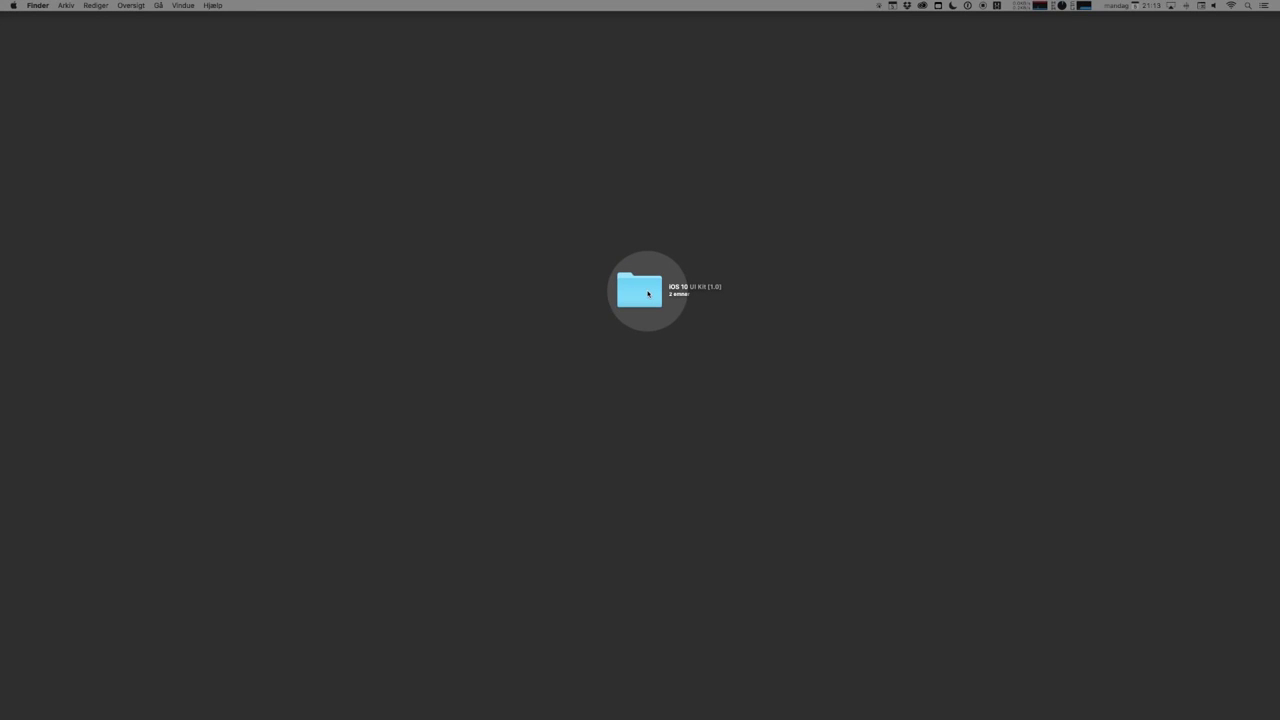
Open "iOS 10 UI Kit [1.0].psd" from the iOS 10 UI Kit [1.0] folder on the desktop in Photoshop and reposition its window
left_click(648, 293)
double_click(648, 293)
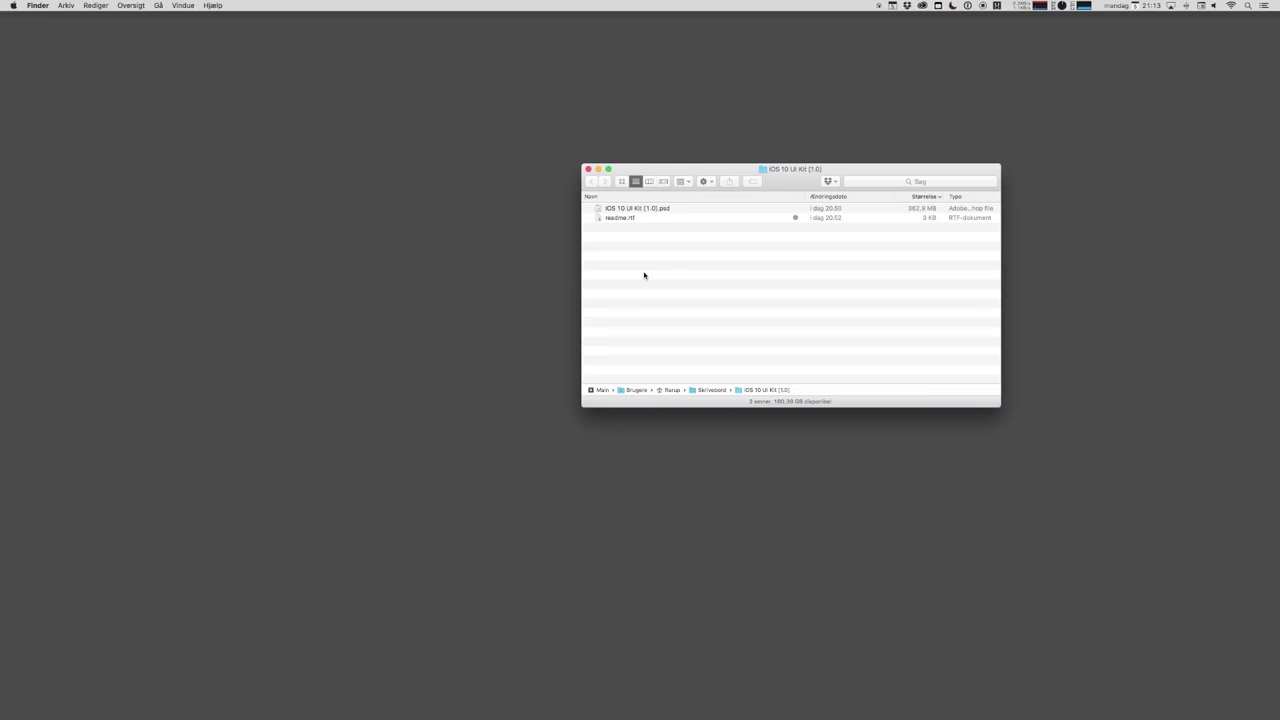
double_click(645, 210)
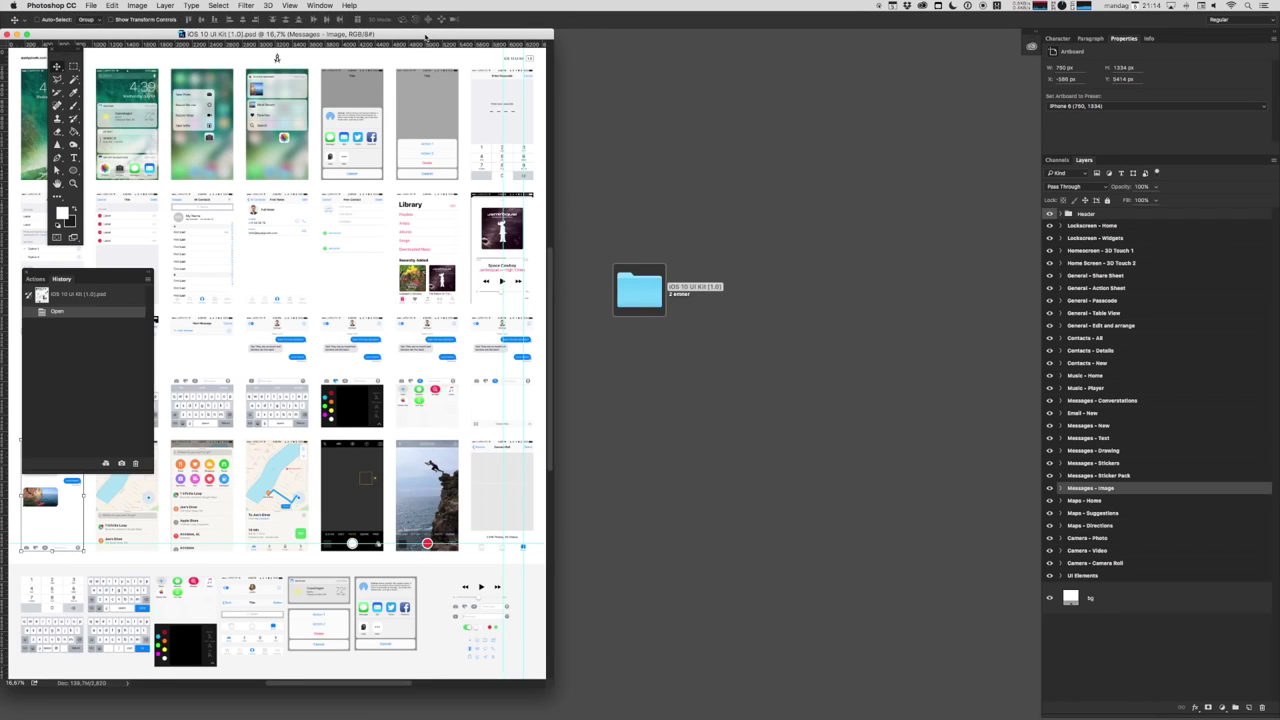
left_click_drag(426, 38, 730, 53)
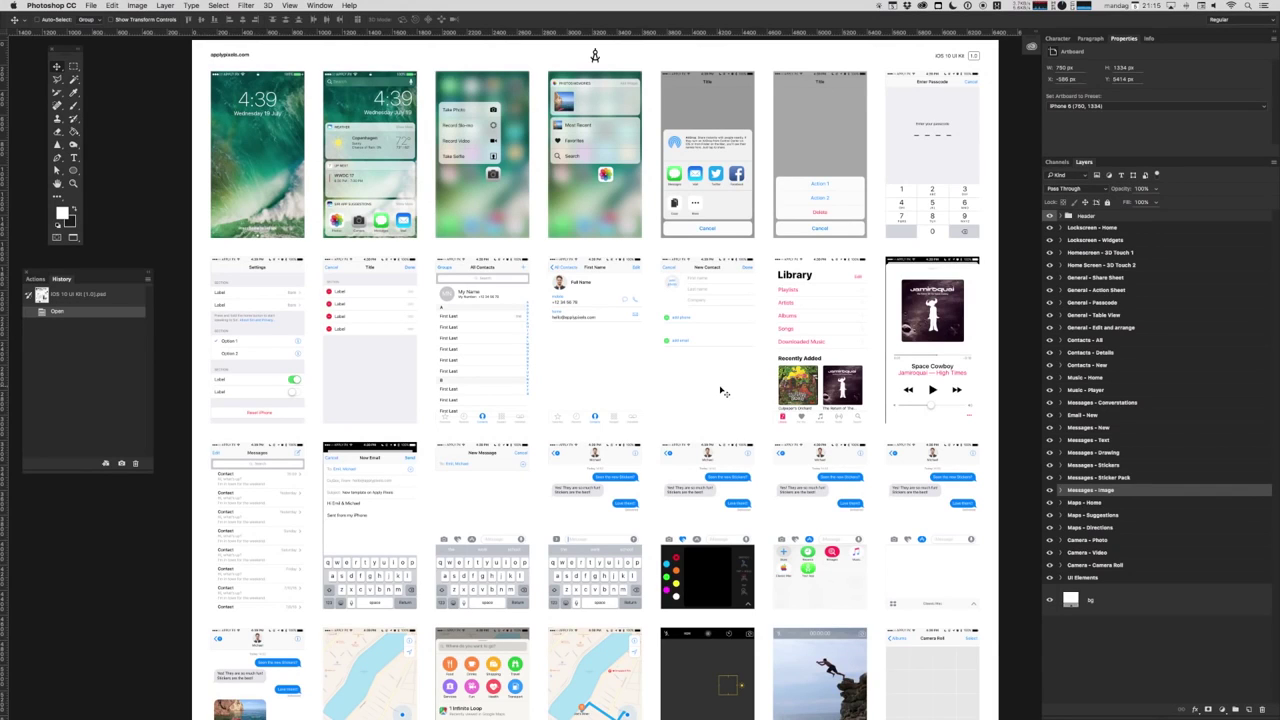
scroll(722, 392, "up", 1)
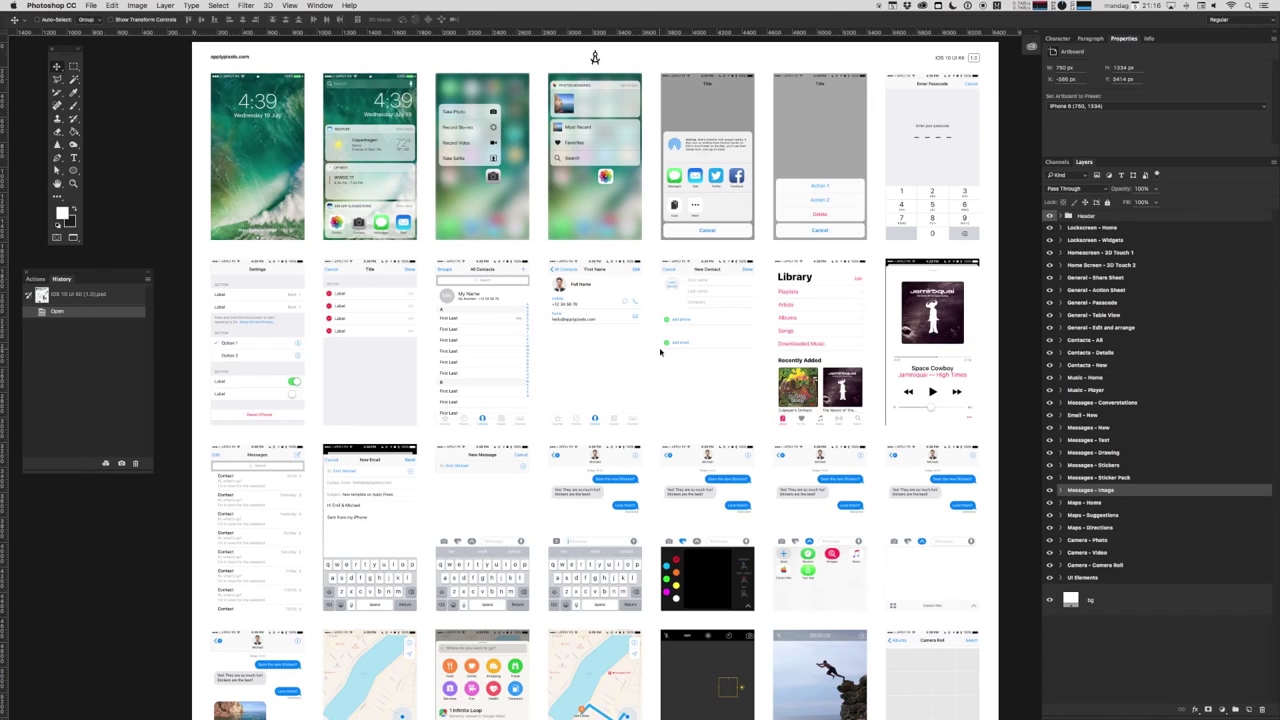
Create a new document and copy the "Homescreen – 3D Touch 1" artboard from the UI kit into it
key("ctrl+n")
left_click(752, 272)
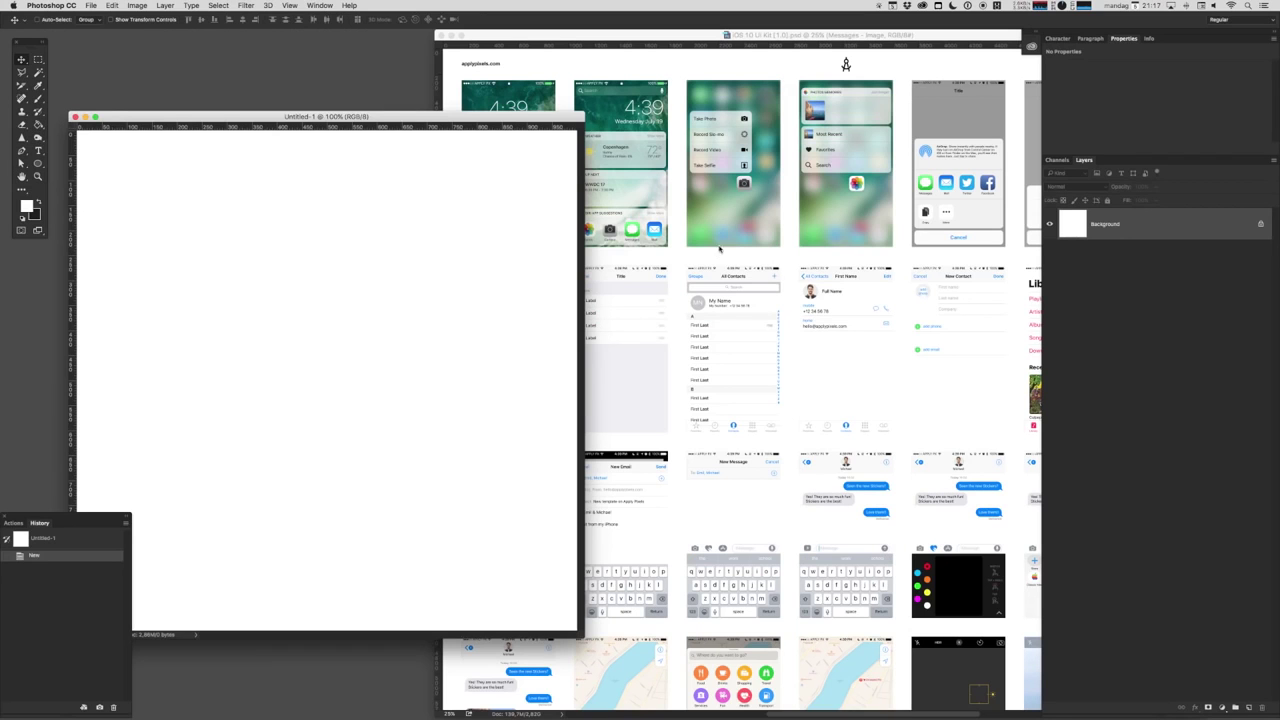
left_click(733, 235)
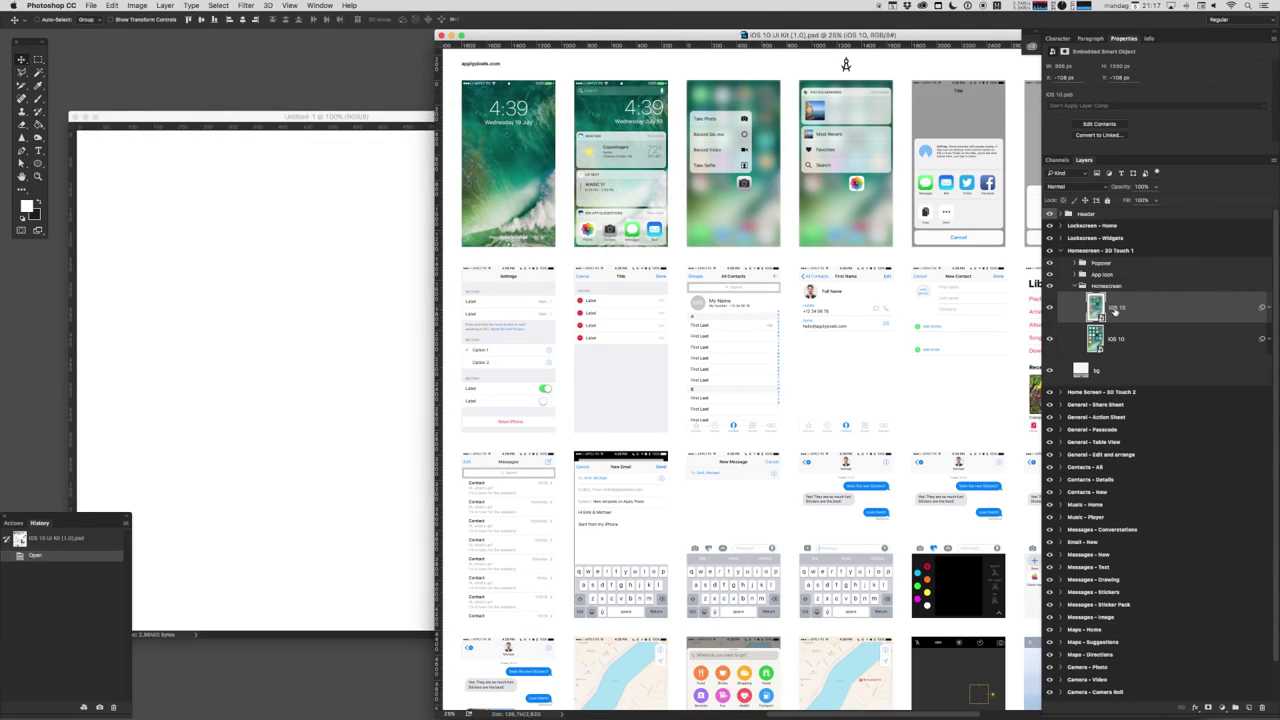
left_click(1061, 251)
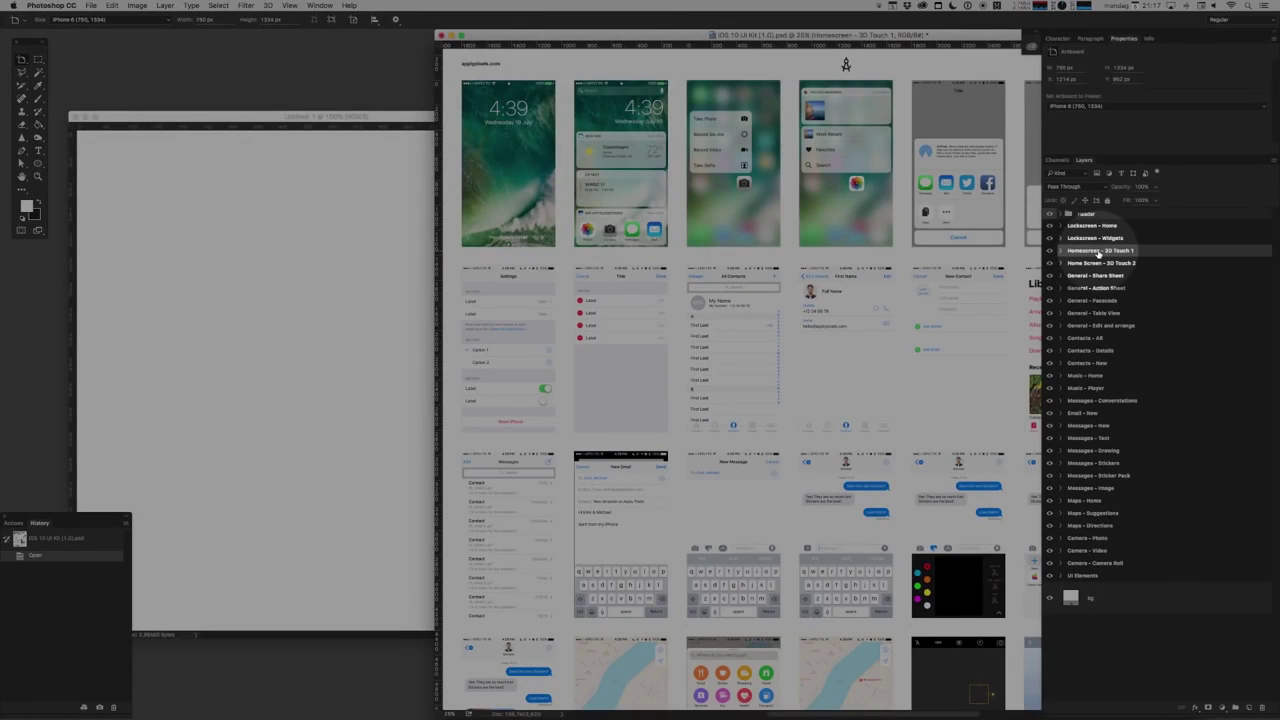
left_click_drag(1098, 254, 298, 303)
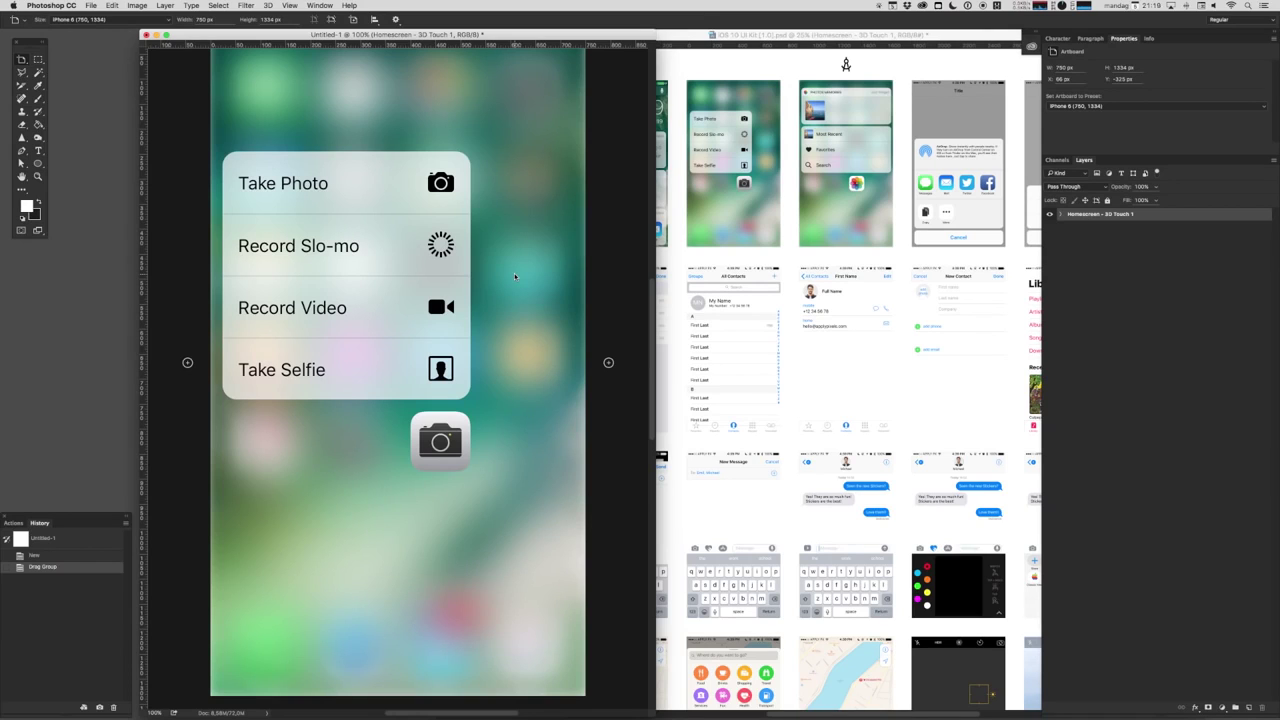
Hide the Option 1, Option 2 and Option 3 groups in the popover of the copied artboard
key("v")
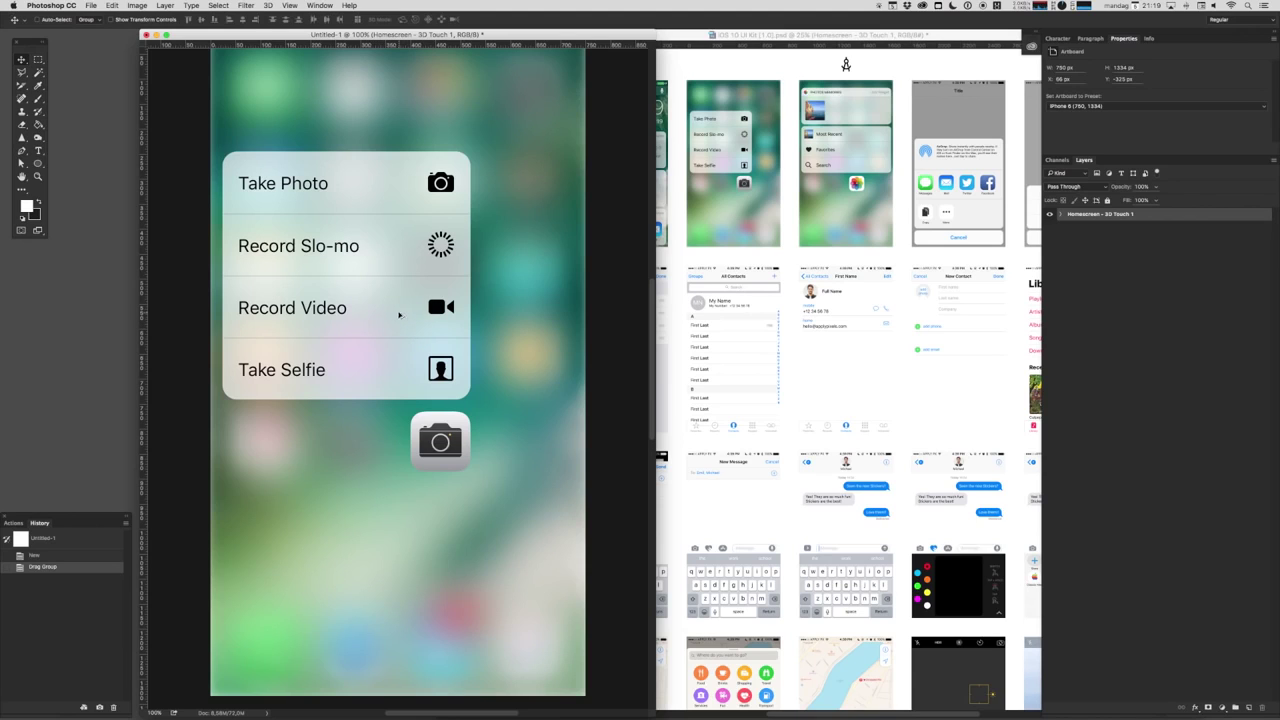
left_click(363, 306)
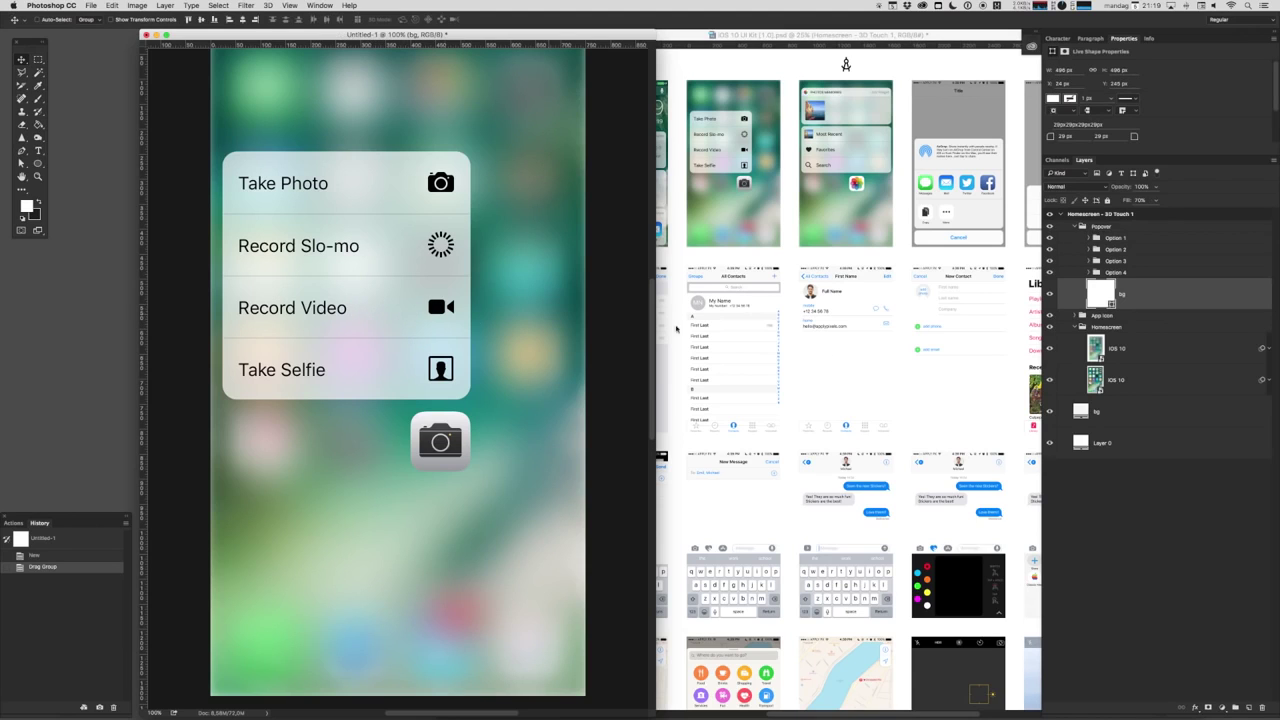
left_click(312, 308)
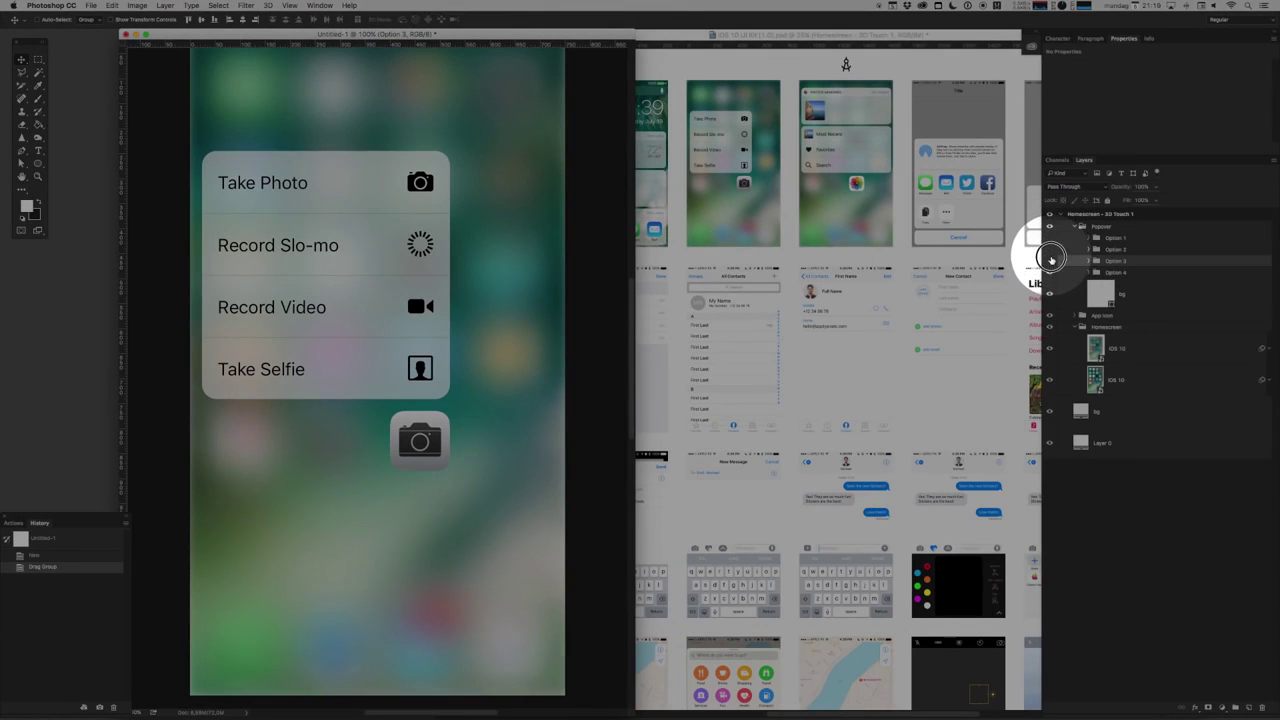
left_click_drag(1049, 237, 1049, 260)
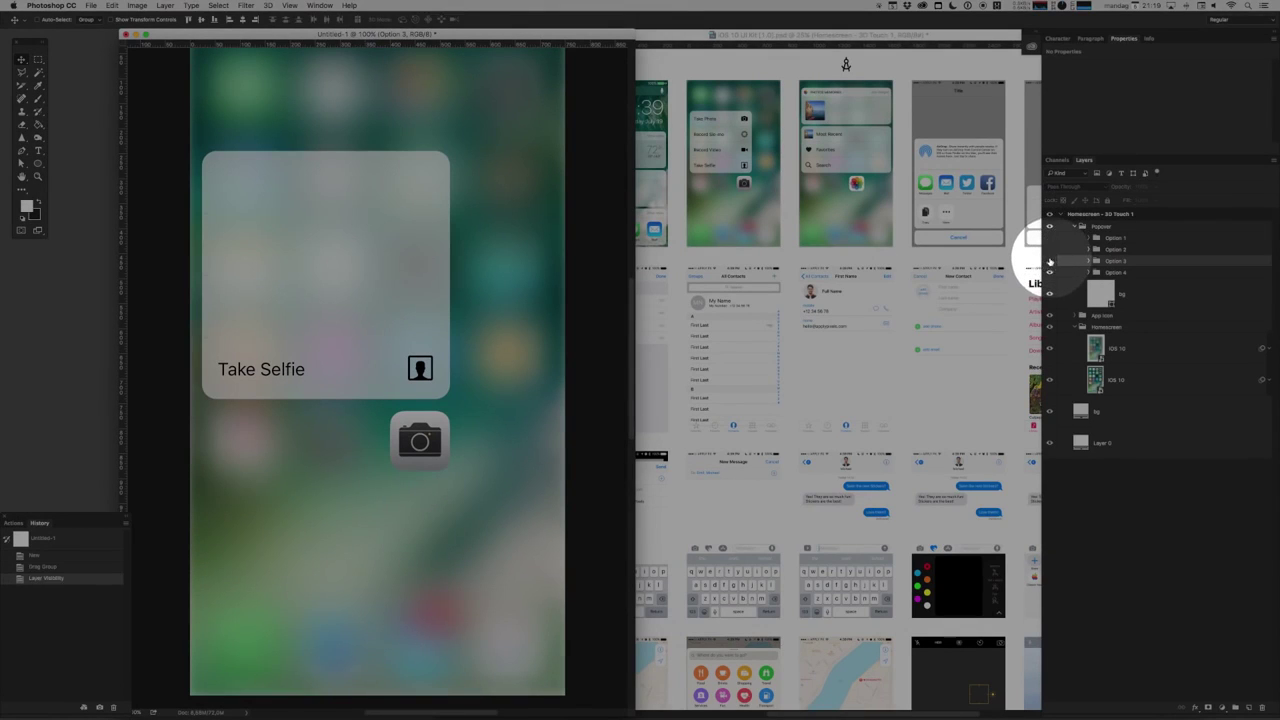
Shorten the popover's bg shape to about 126 px high by lowering its upper anchor points to fit the Take Selfie row
left_click(383, 286)
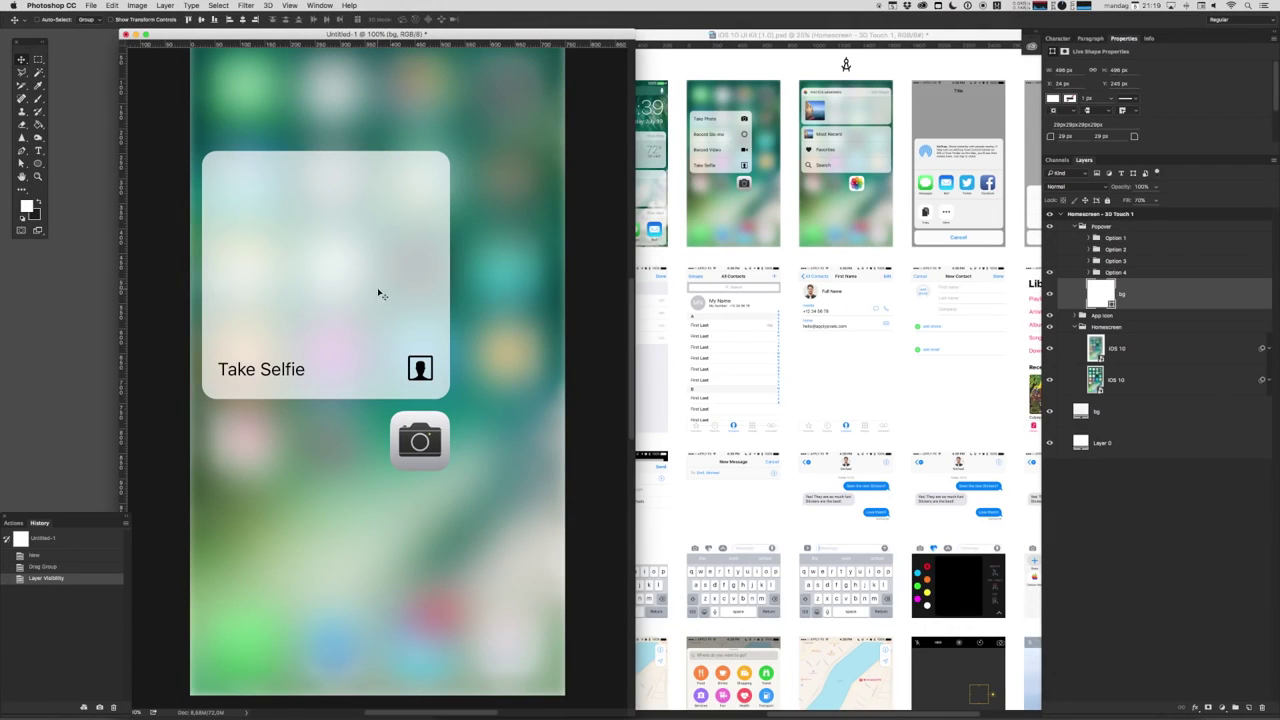
key("a")
left_click_drag(498, 190, 190, 140)
key("shift+Down")
key("shift+Down")
key("shift+Down")
key("shift+Down")
key("shift+Down")
key("shift+Down")
key("shift+Down")
key("shift+Down")
key("shift+Down")
key("shift+Down")
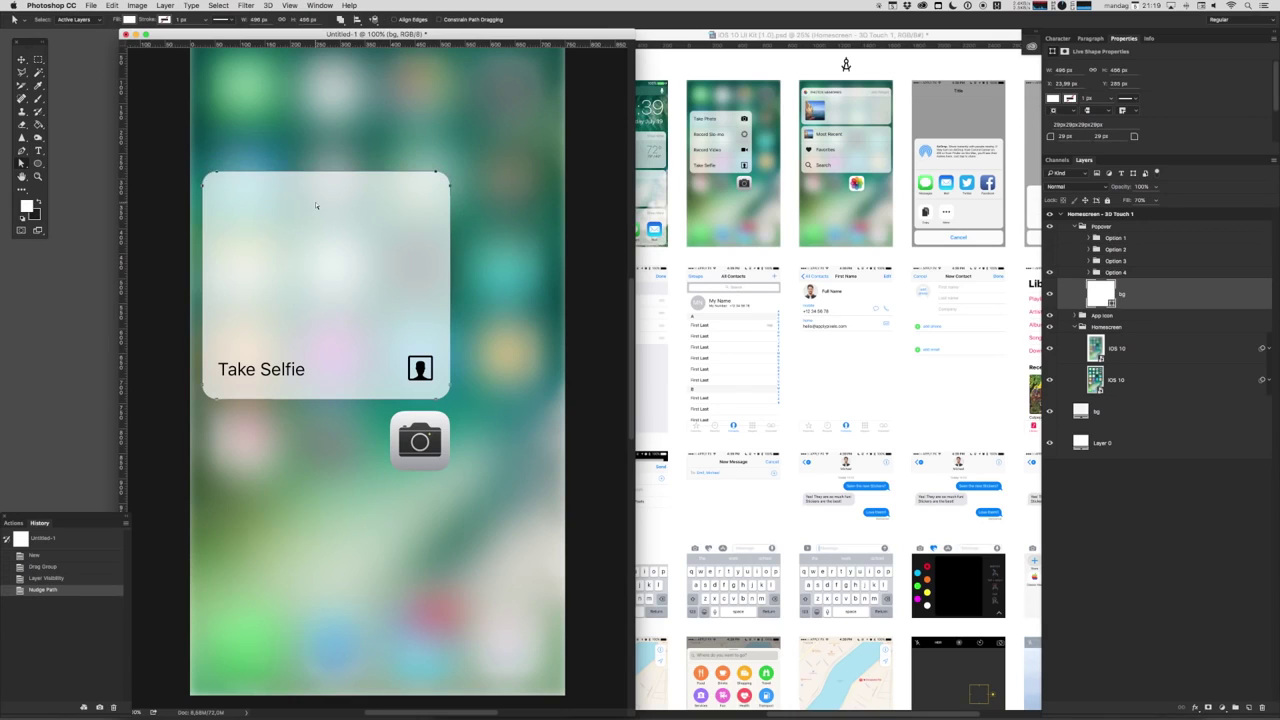
key("shift+Down")
key("shift+Down")
key("shift+Down")
key("shift+Down")
key("shift+Down")
key("shift+Down")
key("shift+Down")
key("shift+Down")
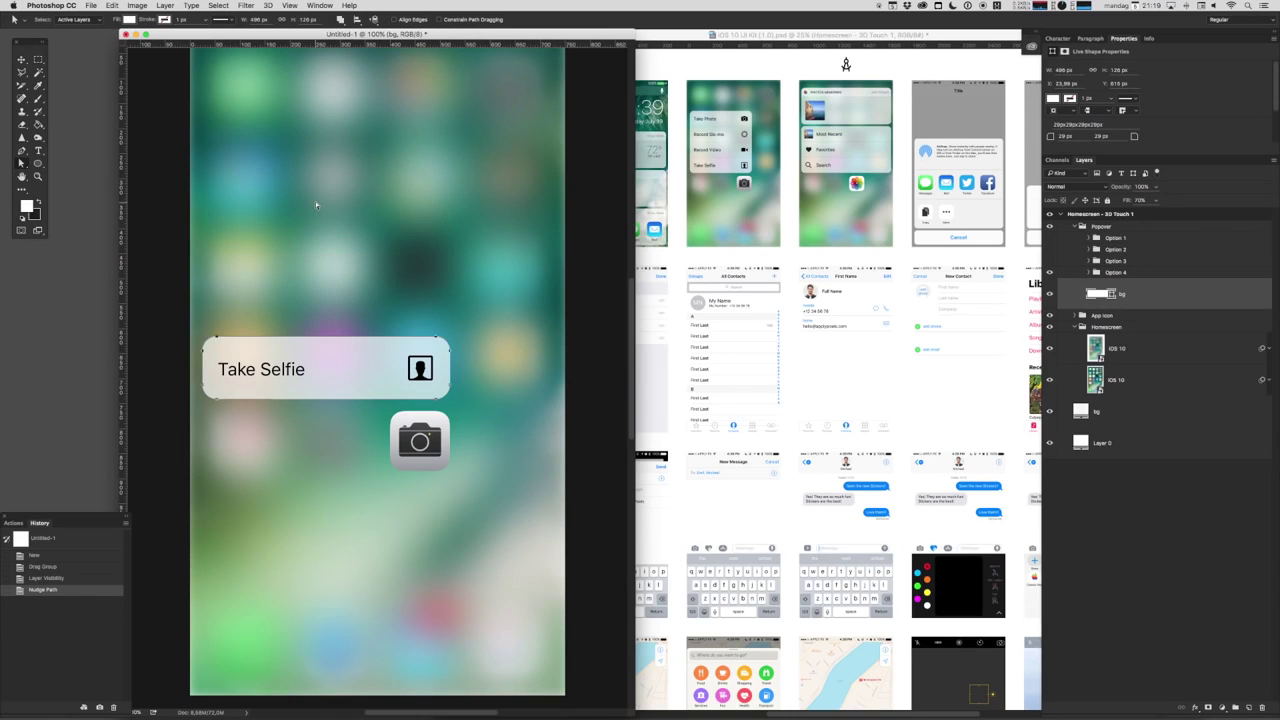
left_click(294, 312)
key("v")
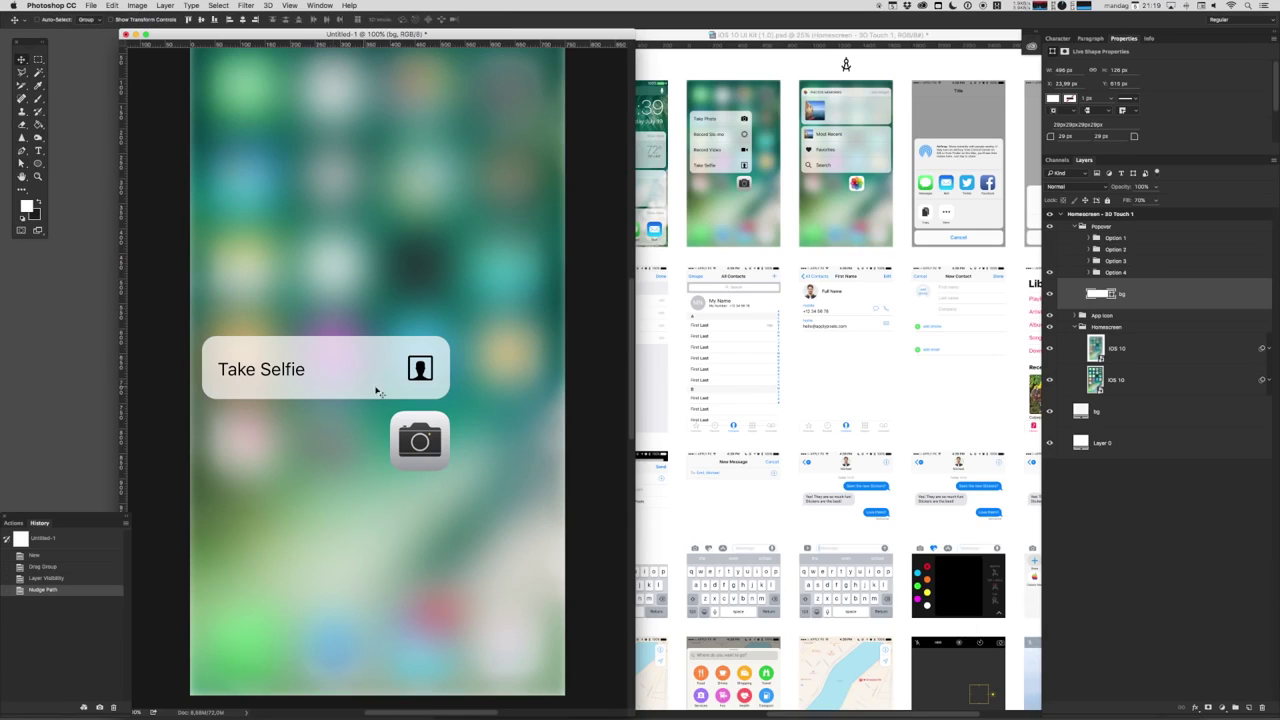
Add a light blue Solid Color fill layer above the camera app icon and clip it to the icon
left_click(432, 446)
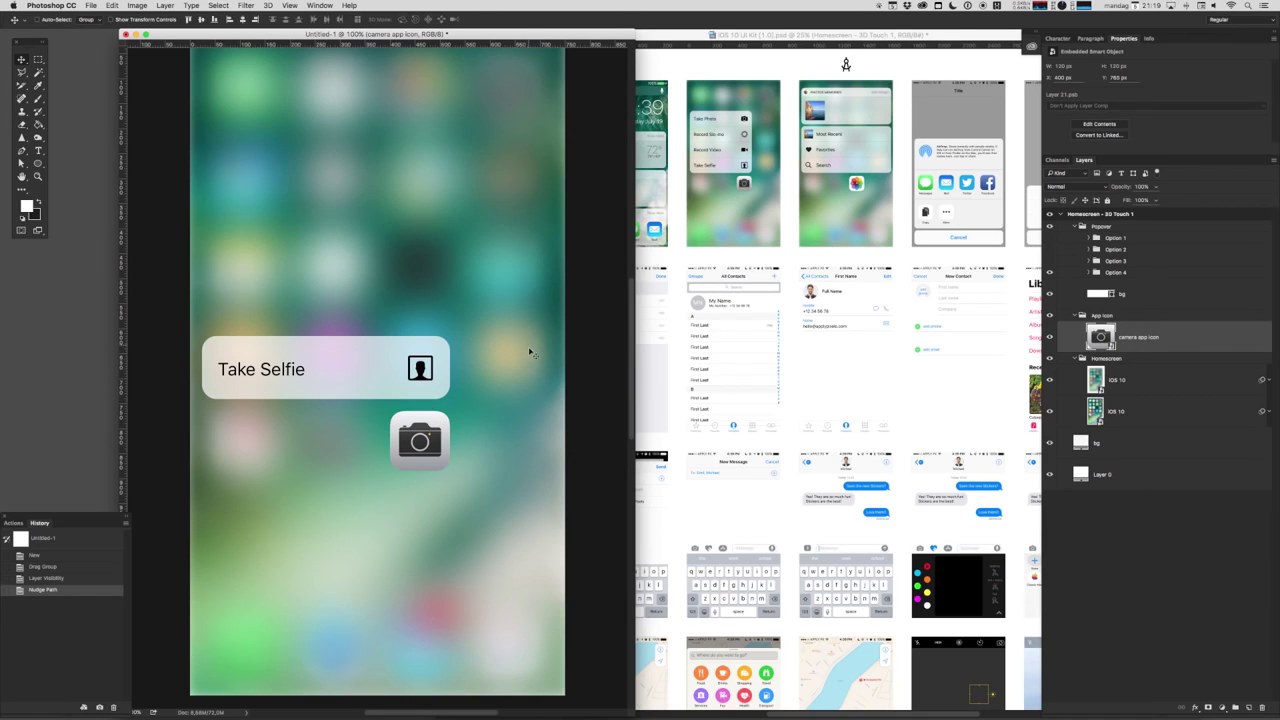
left_click(1222, 707)
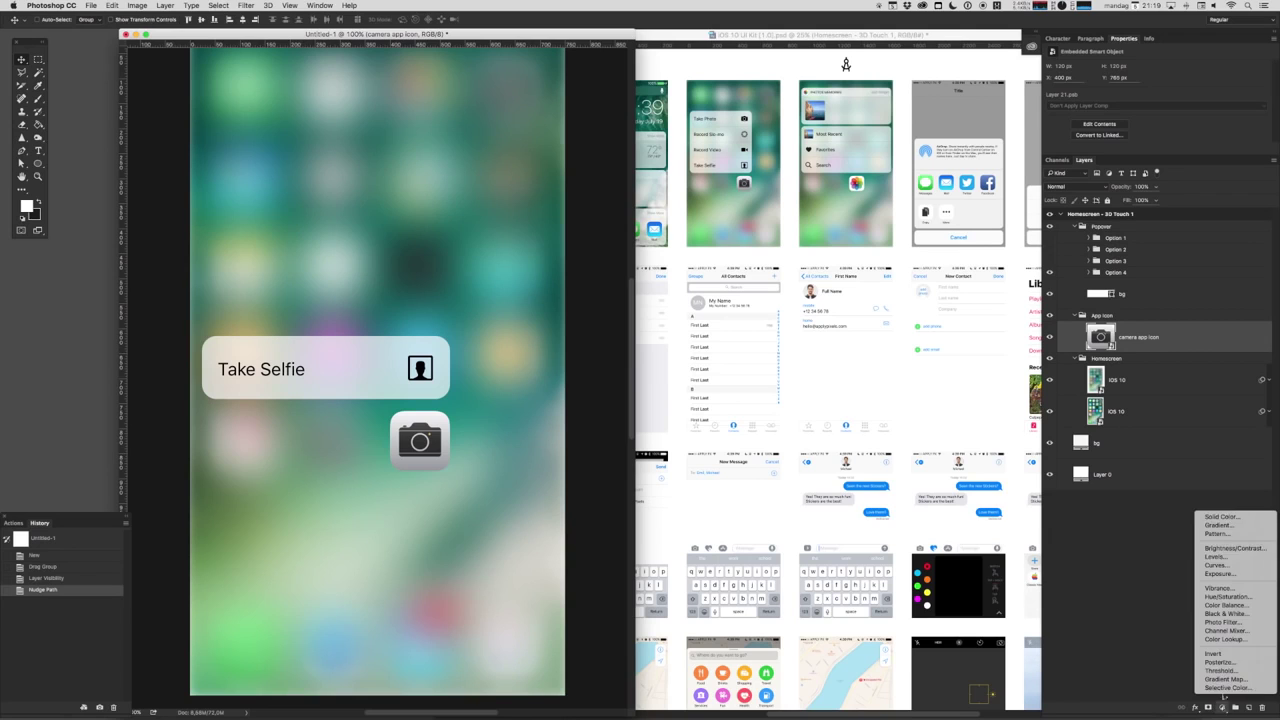
left_click(1225, 518)
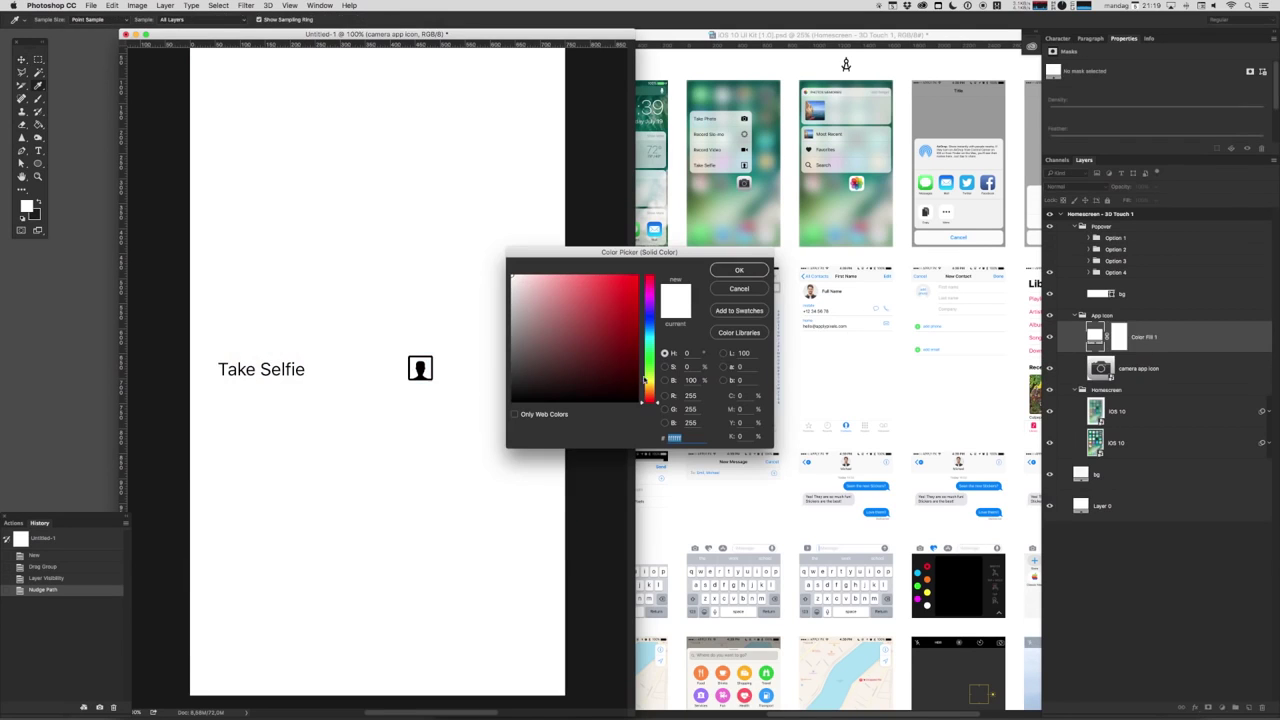
left_click(656, 334)
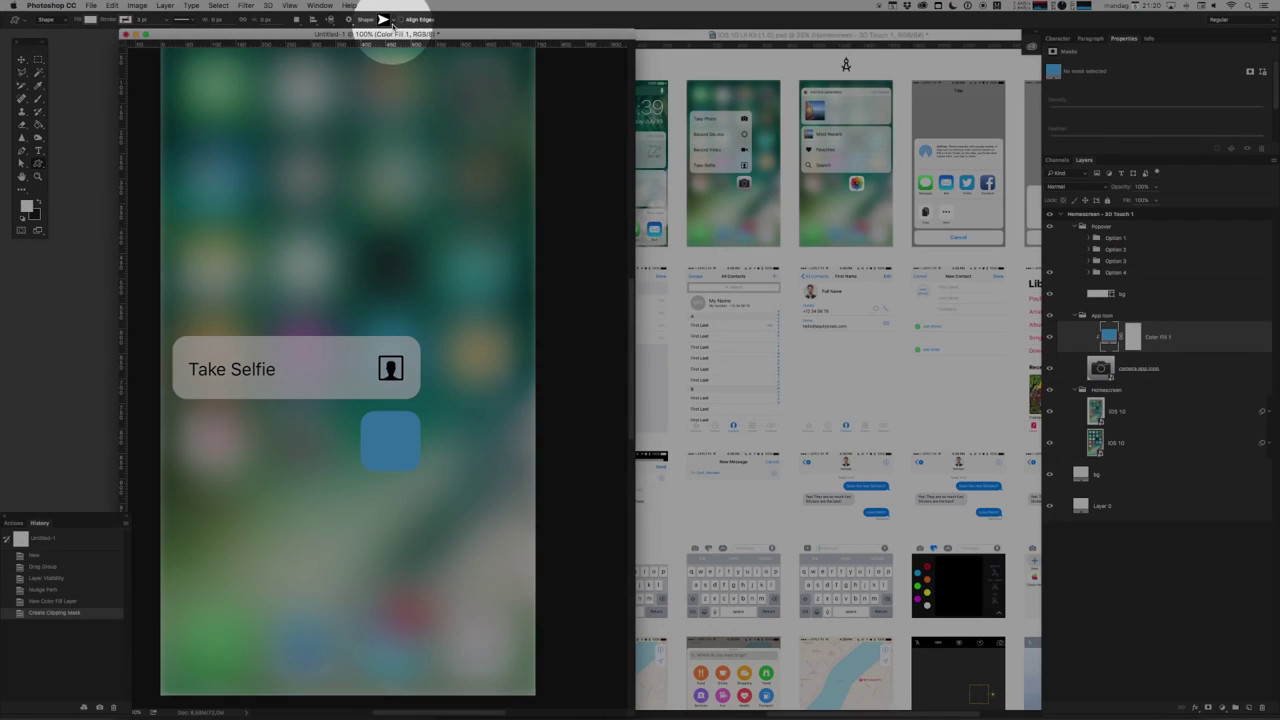
Draw a white cat custom shape on the blue app icon and scale it to fit the icon
left_click(393, 20)
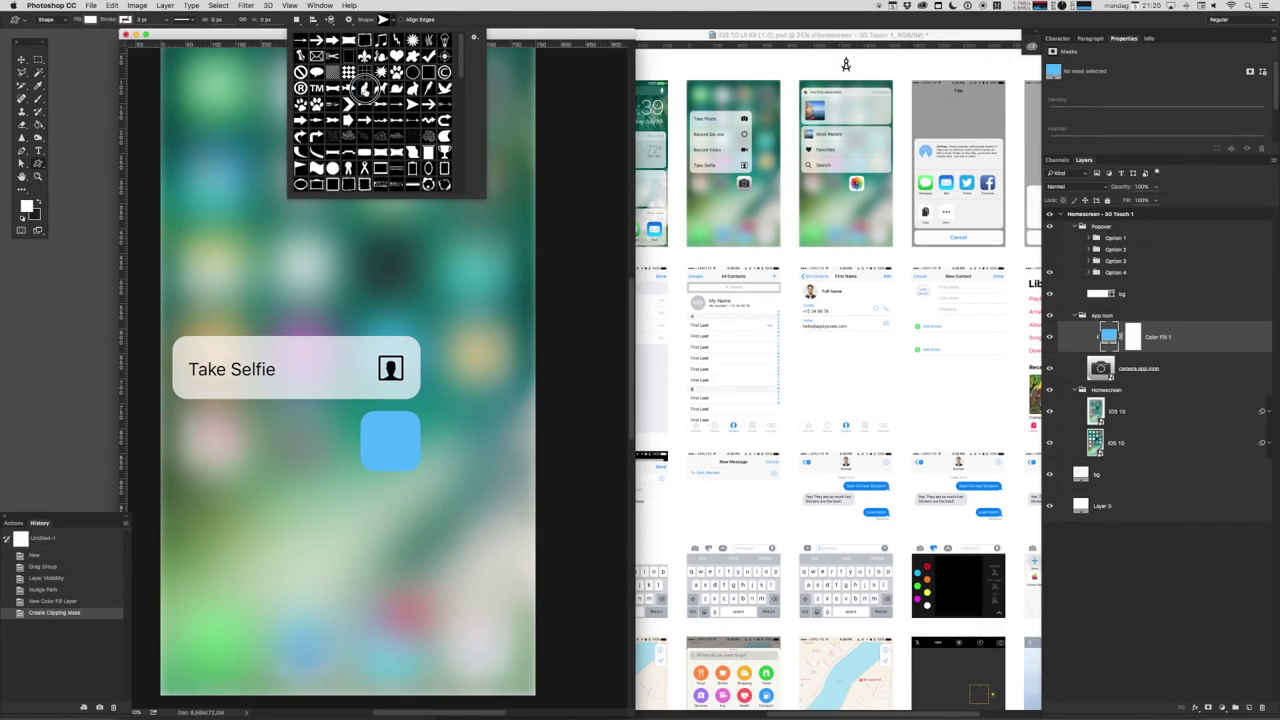
left_click(366, 88)
left_click_drag(375, 415, 390, 442)
key("super+t")
key("Return")
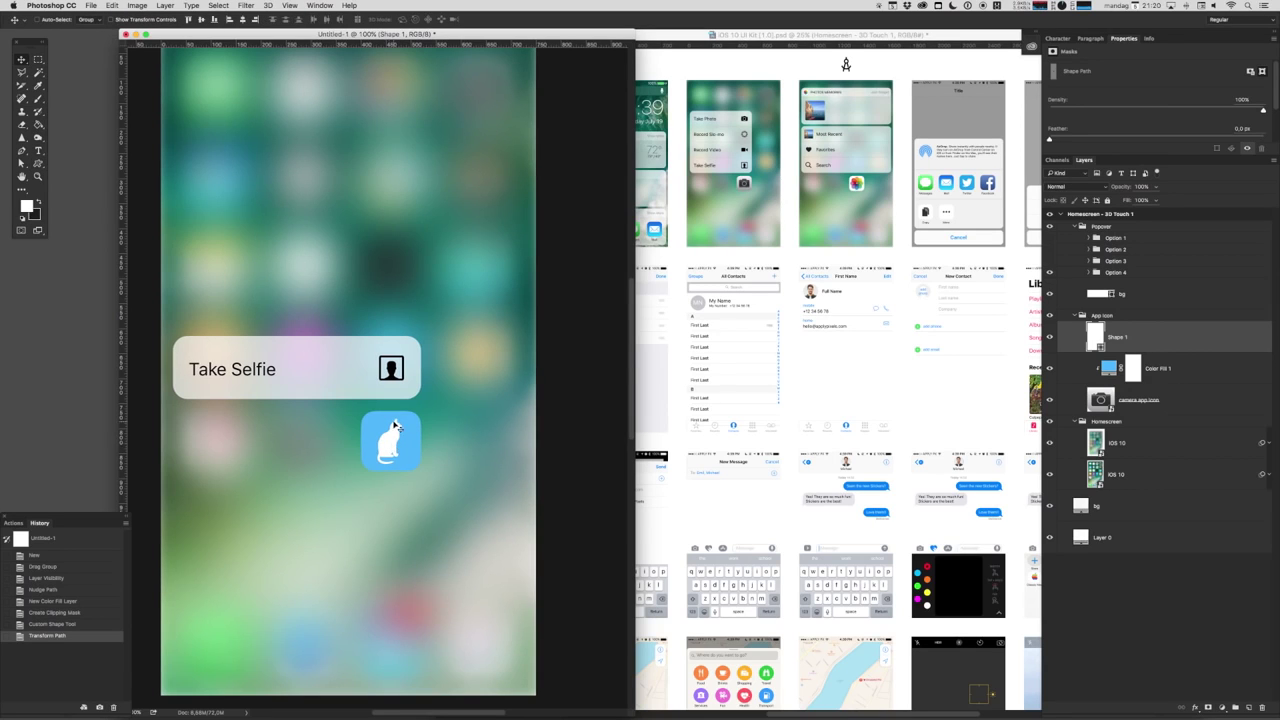
Change the "Take Selfie" label text to "Take Catfie"
type("t")
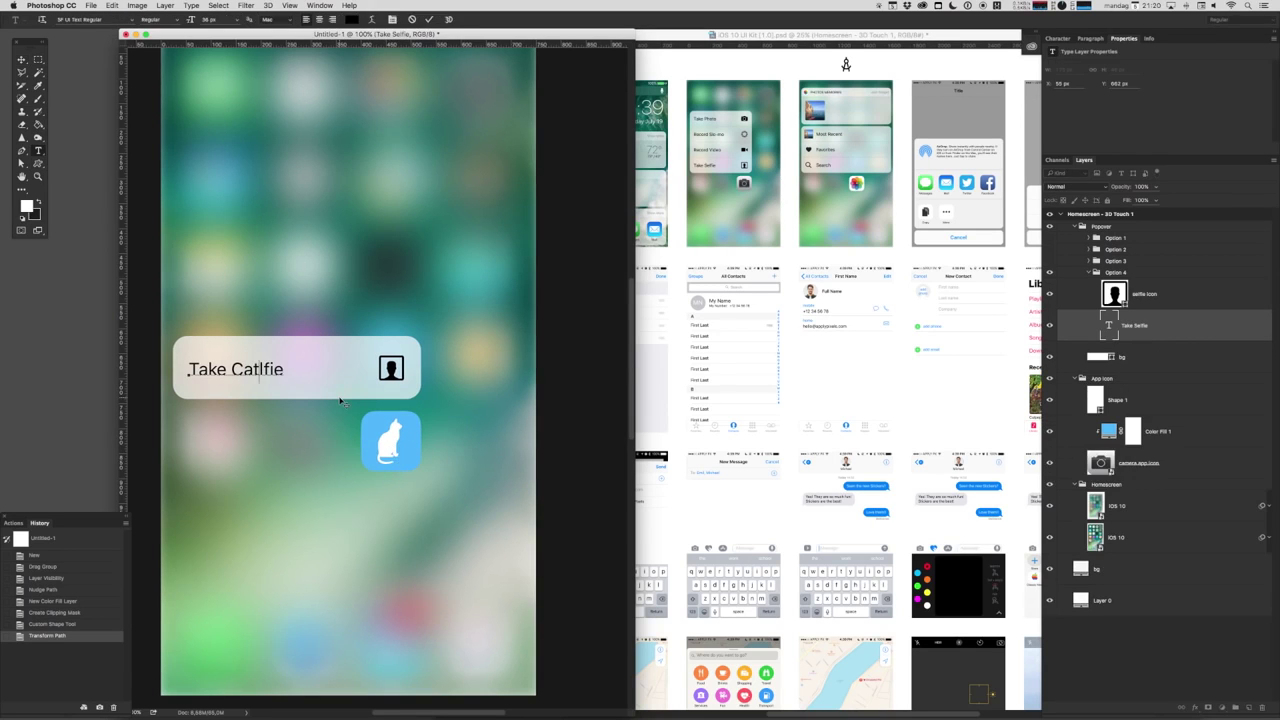
key("BackSpace")
left_click(1157, 284)
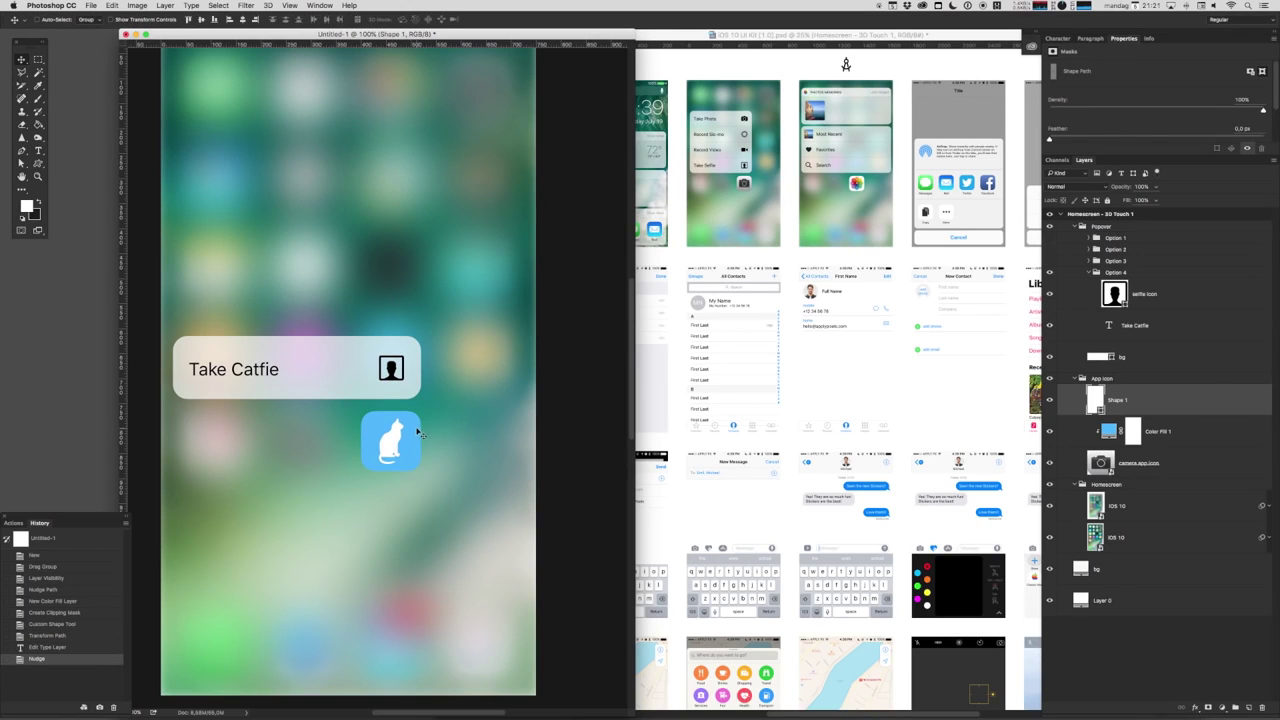
Delete the person silhouette's paths from the selfie icon in Option 4, keeping its frame
scroll(547, 383, "down", 3)
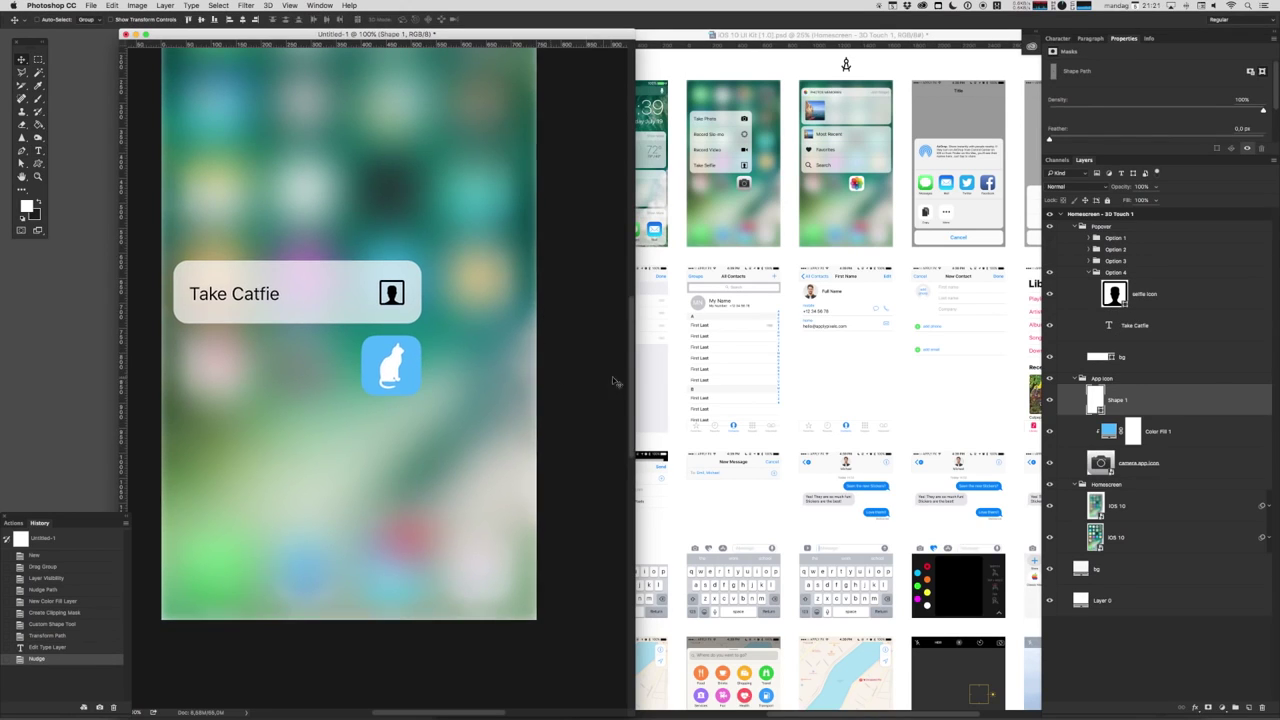
scroll(595, 390, "up", 2)
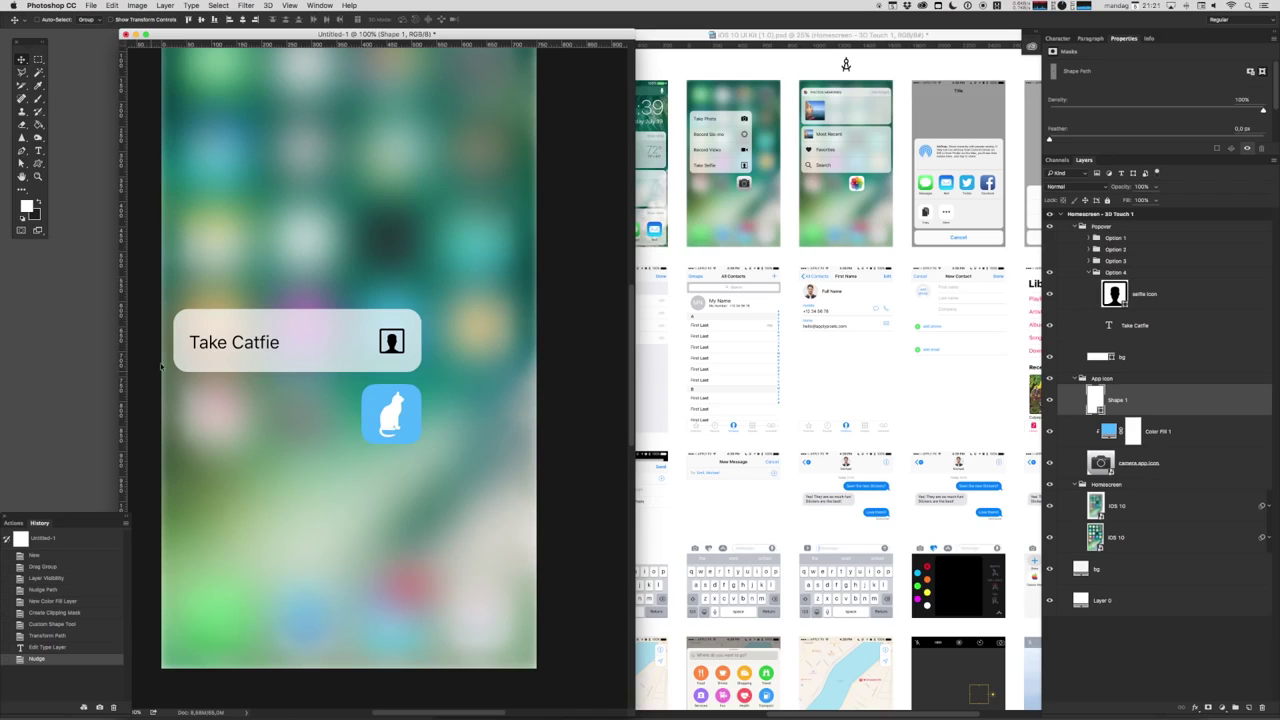
left_click(390, 345, "super")
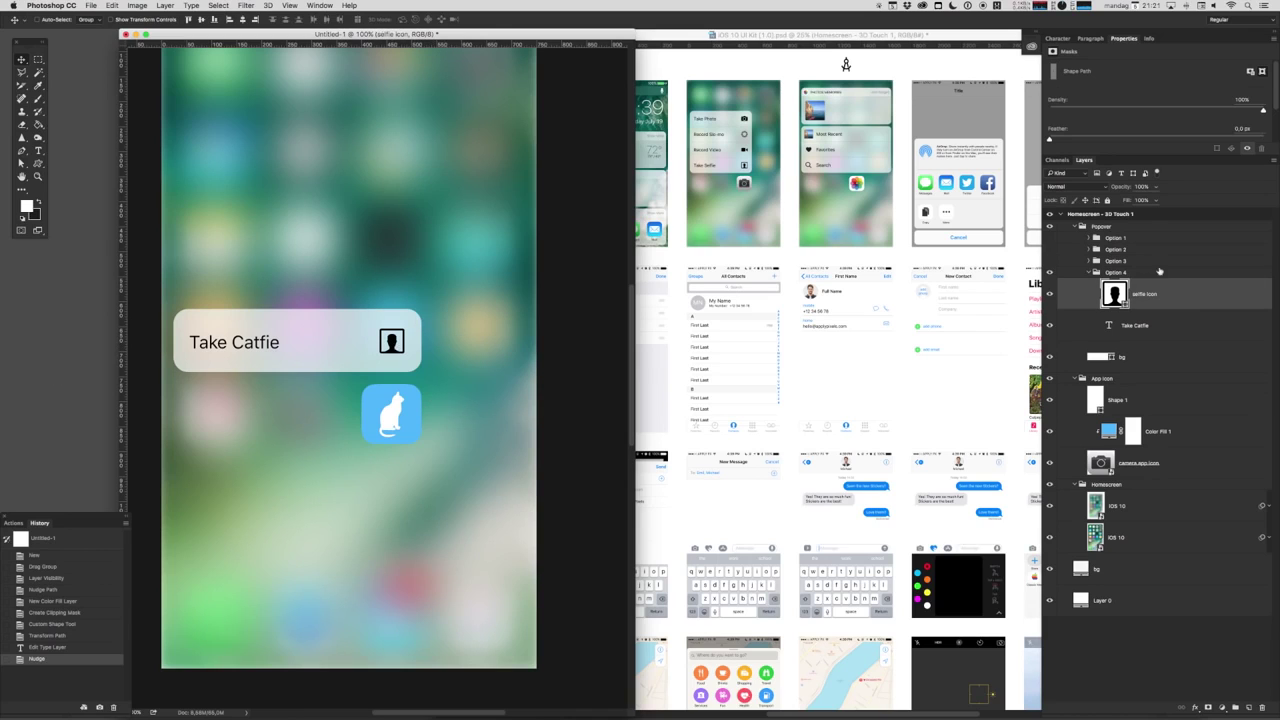
key("a")
key("BackSpace")
key("BackSpace")
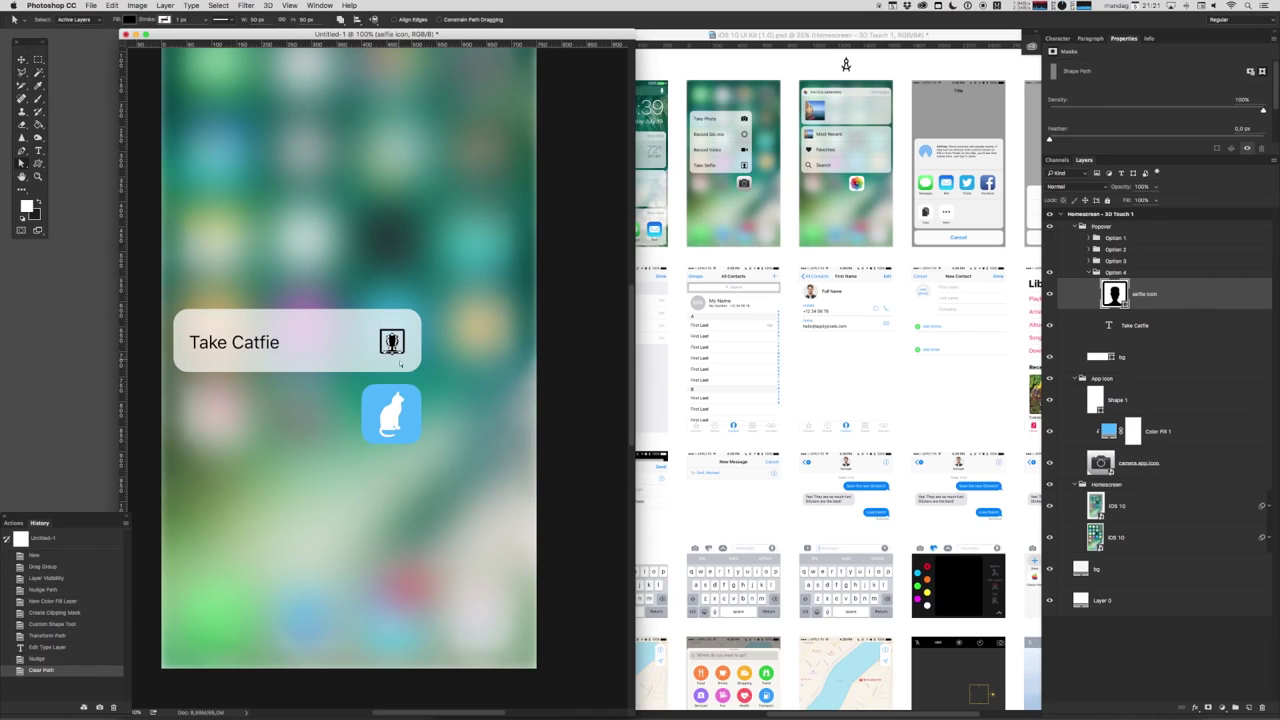
Duplicate the cat shape into the Option 4 group over the empty icon frame and set its fill to black (000000)
key("v")
left_click(398, 409, "super")
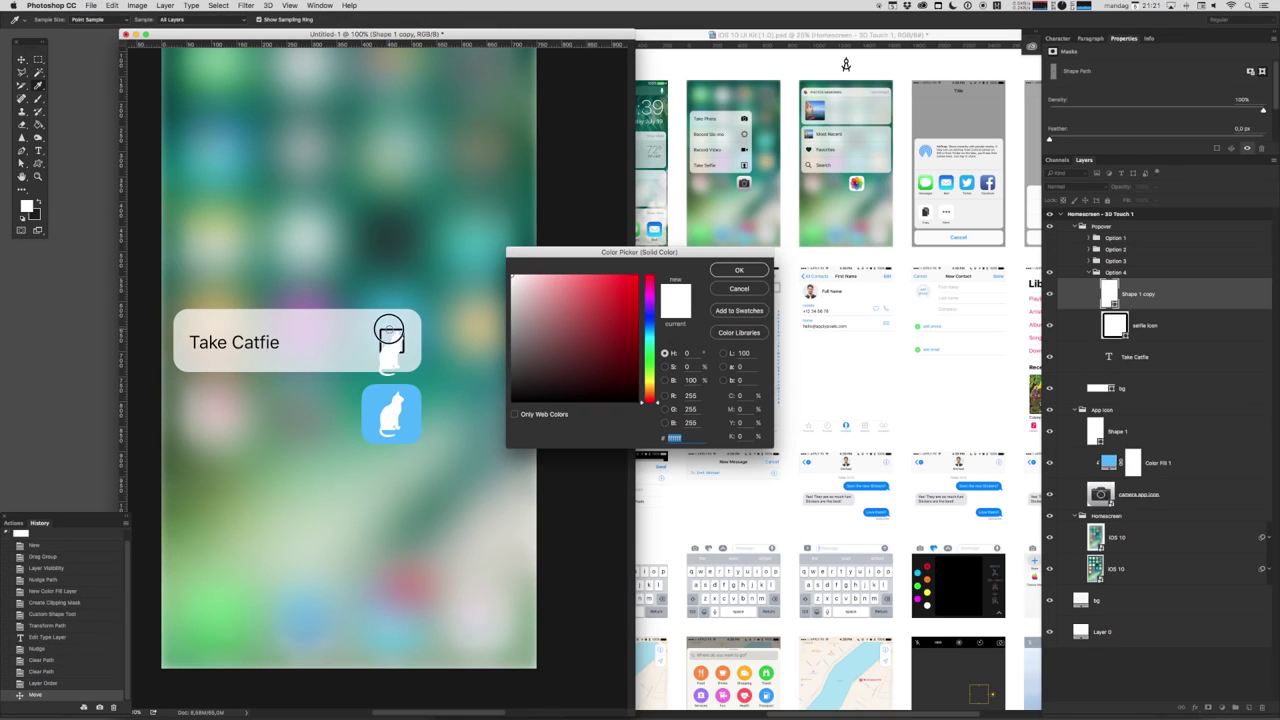
type("000000")
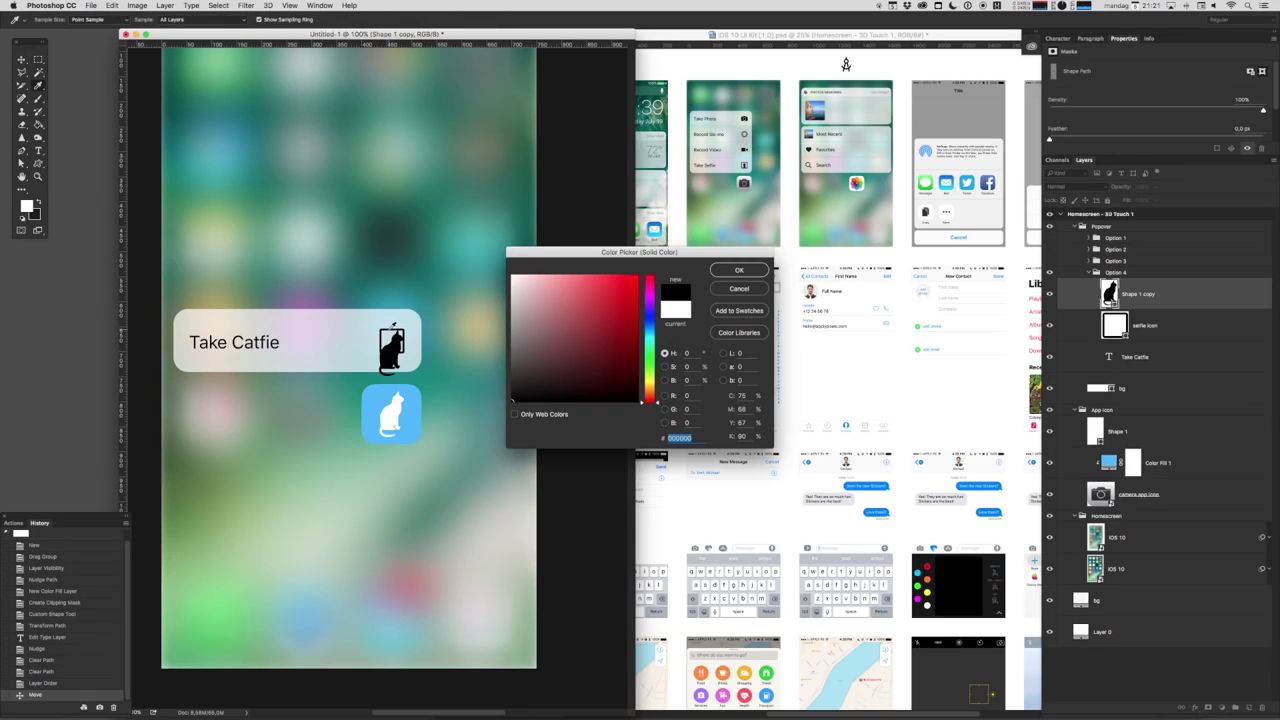
key("Return")
Scale down the black cat to fit inside the option's icon frame and nudge it into place
key("ctrl+t")
key("Return")
key("Up")
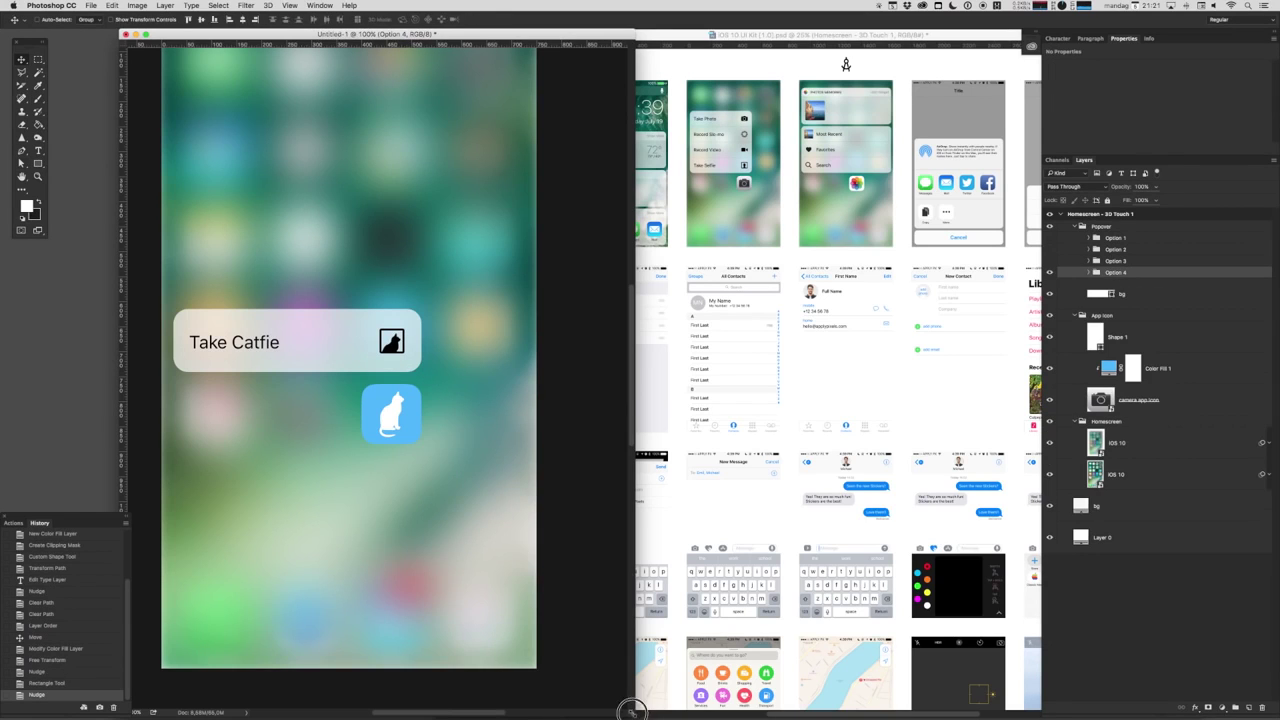
Add an empty artboard beside the Homescreen - 3D Touch 1 artboard and name it "Main"
left_click_drag(634, 712, 720, 714)
scroll(590, 471, "up", 2)
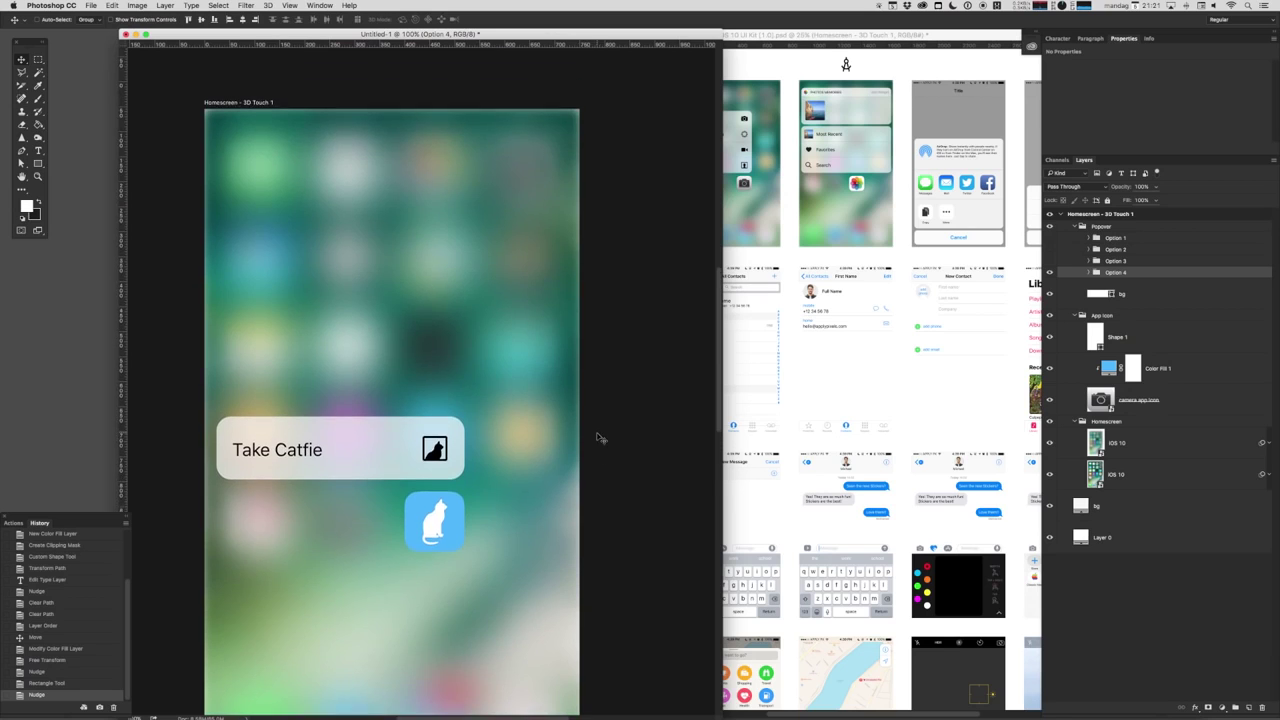
left_click(1064, 216)
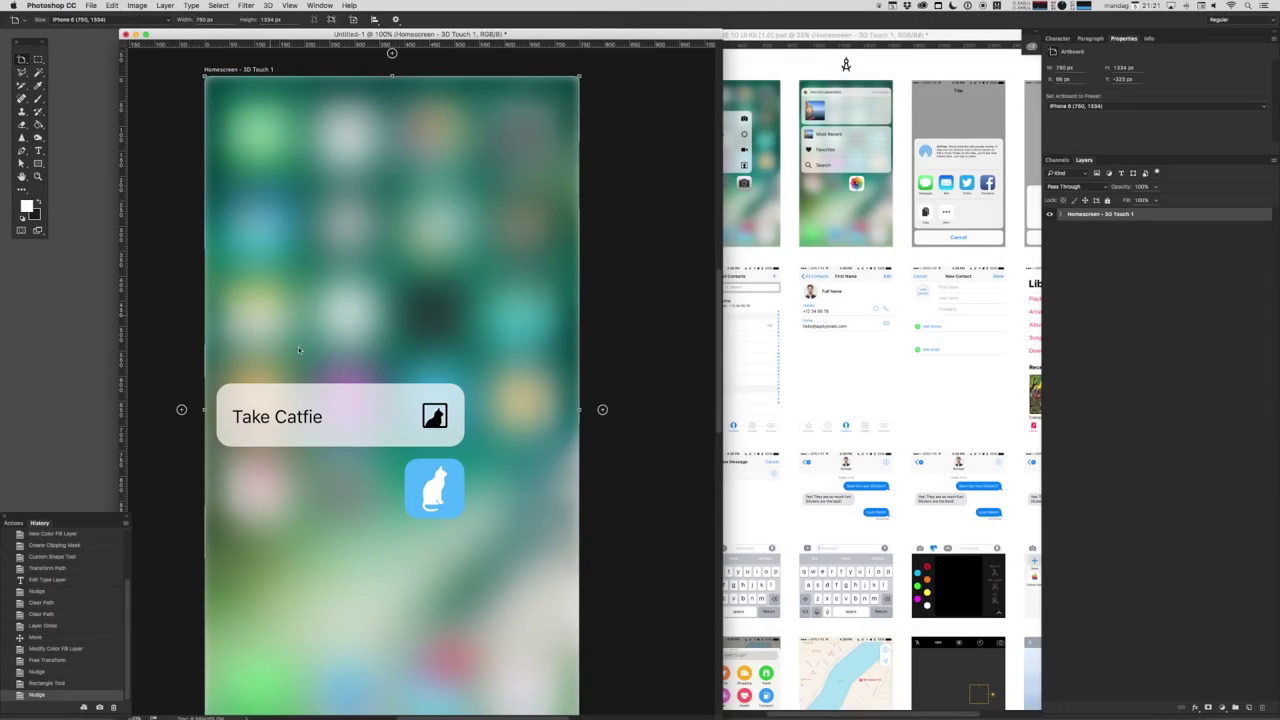
scroll(629, 418, "down", 2)
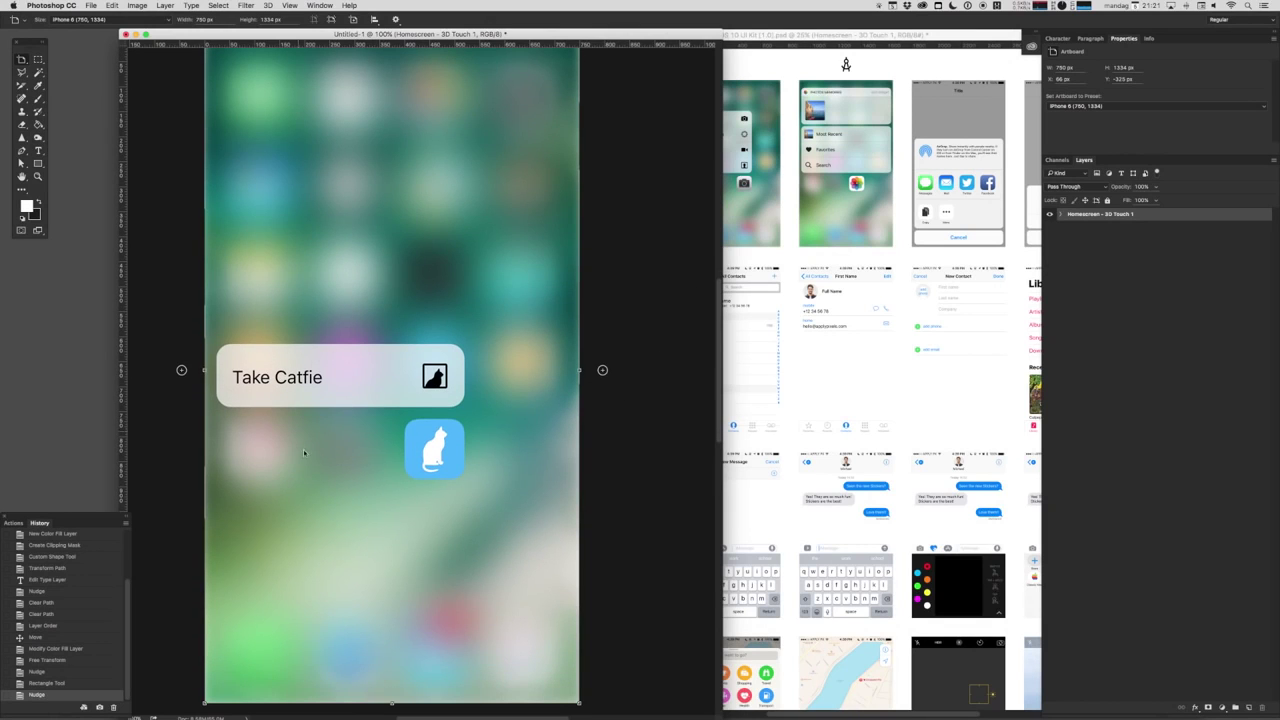
scroll(600, 397, "up", 1)
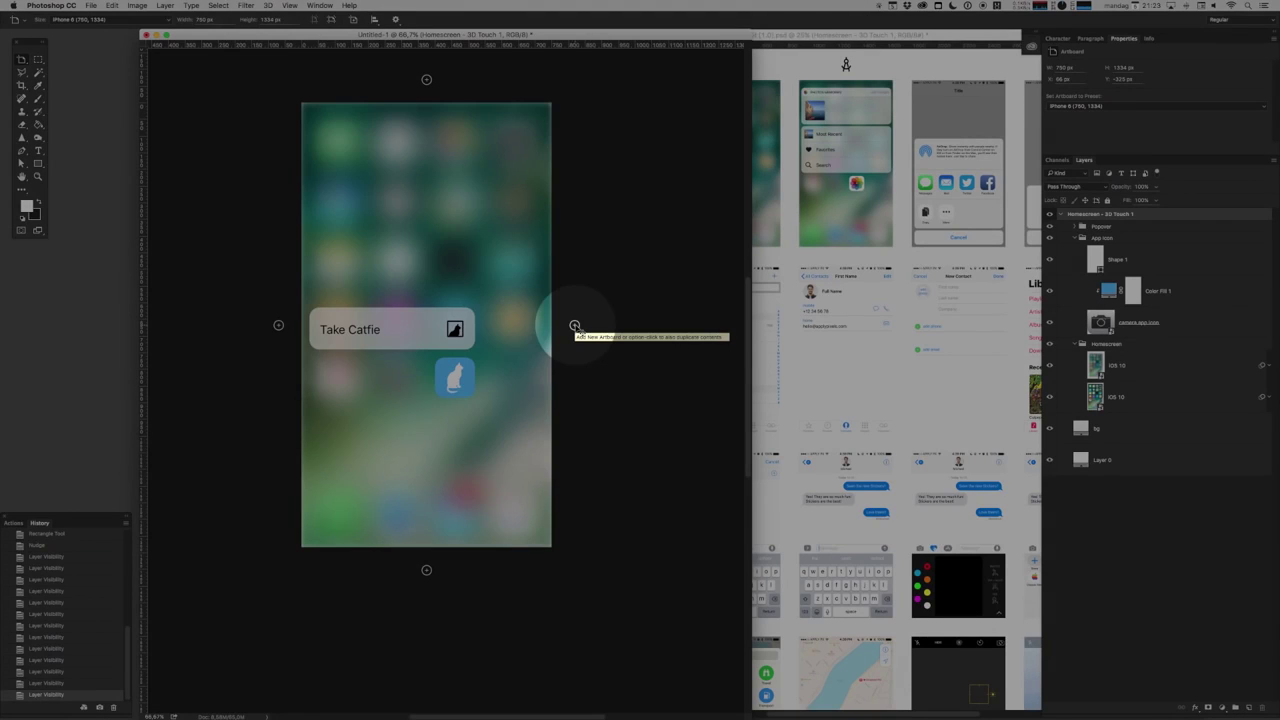
left_click(575, 326)
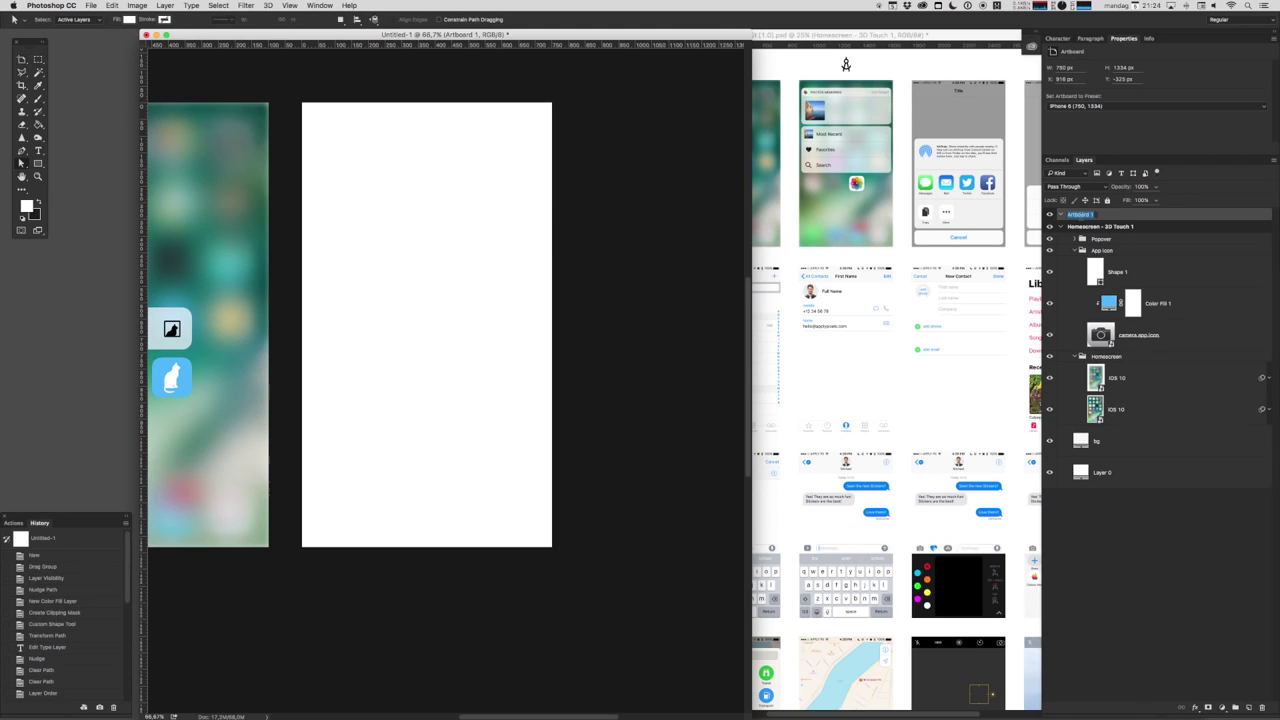
type("Main")
key("Return")
key("v")
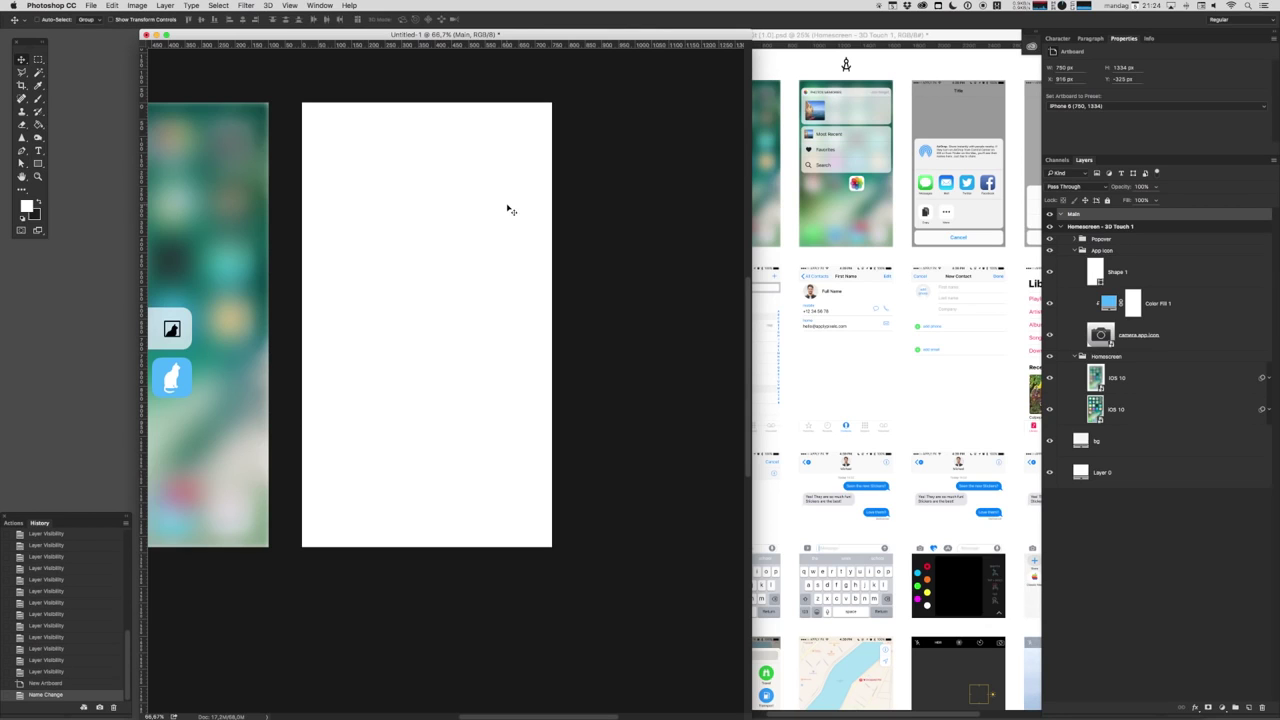
Copy the Status Bar and Navbar groups from the UI kit's General - Table View artboard to the top of the Main artboard
left_click(869, 267)
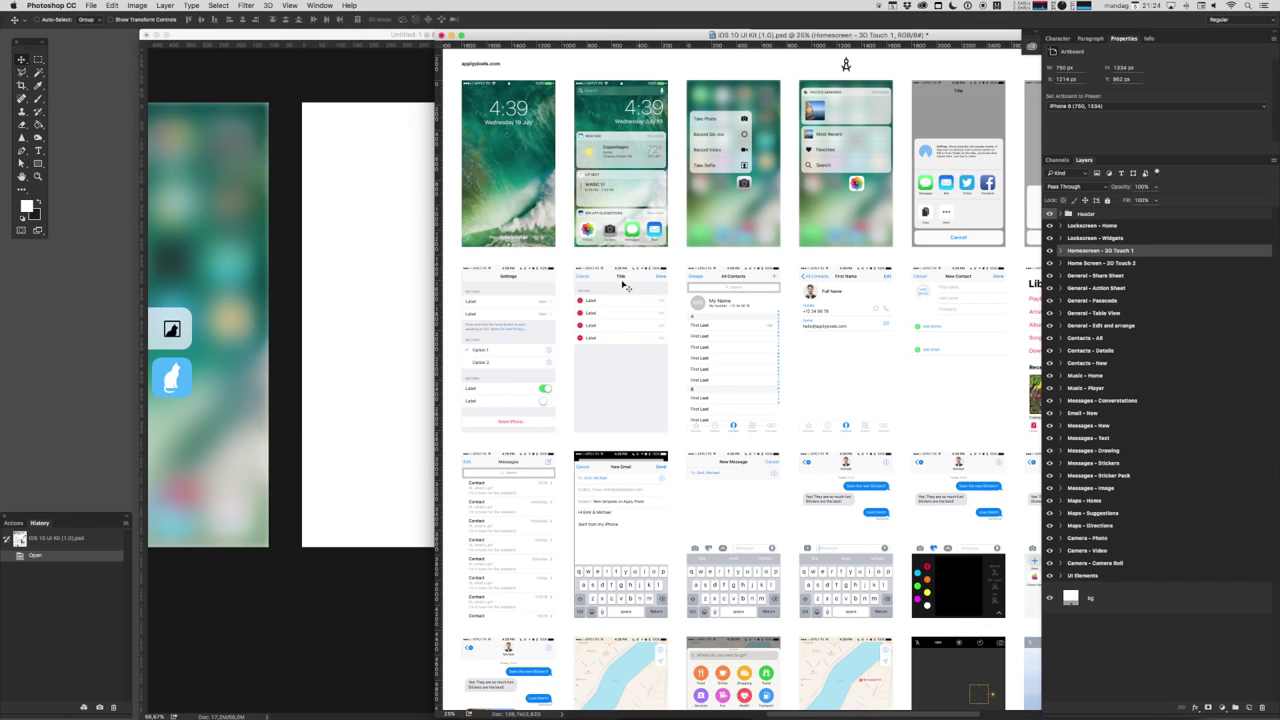
left_click(531, 279)
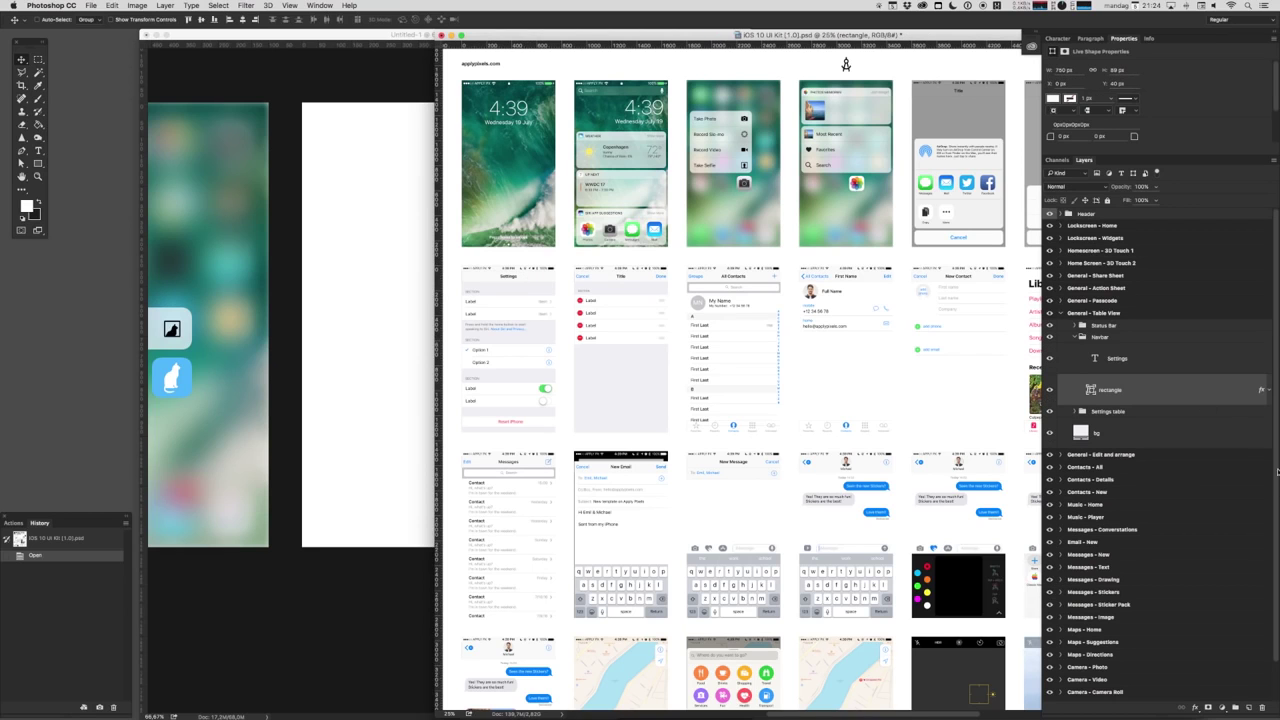
left_click(1084, 344)
left_click(1076, 339)
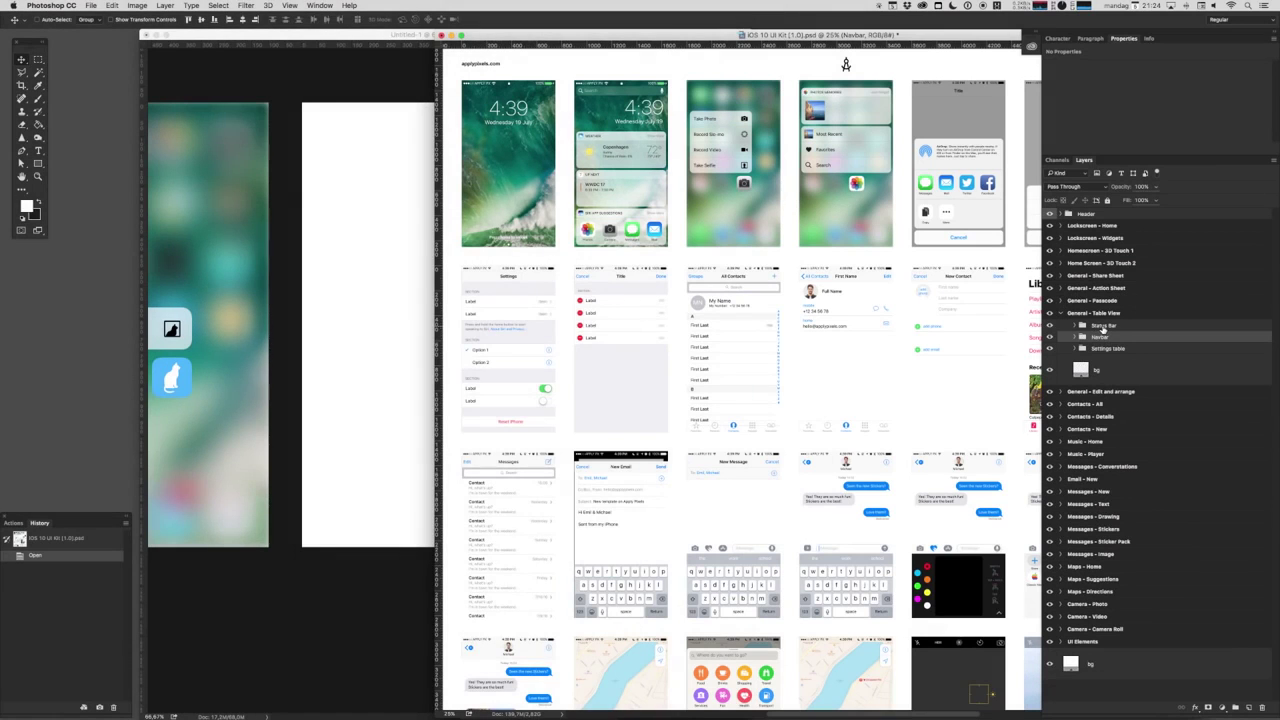
left_click(1110, 328)
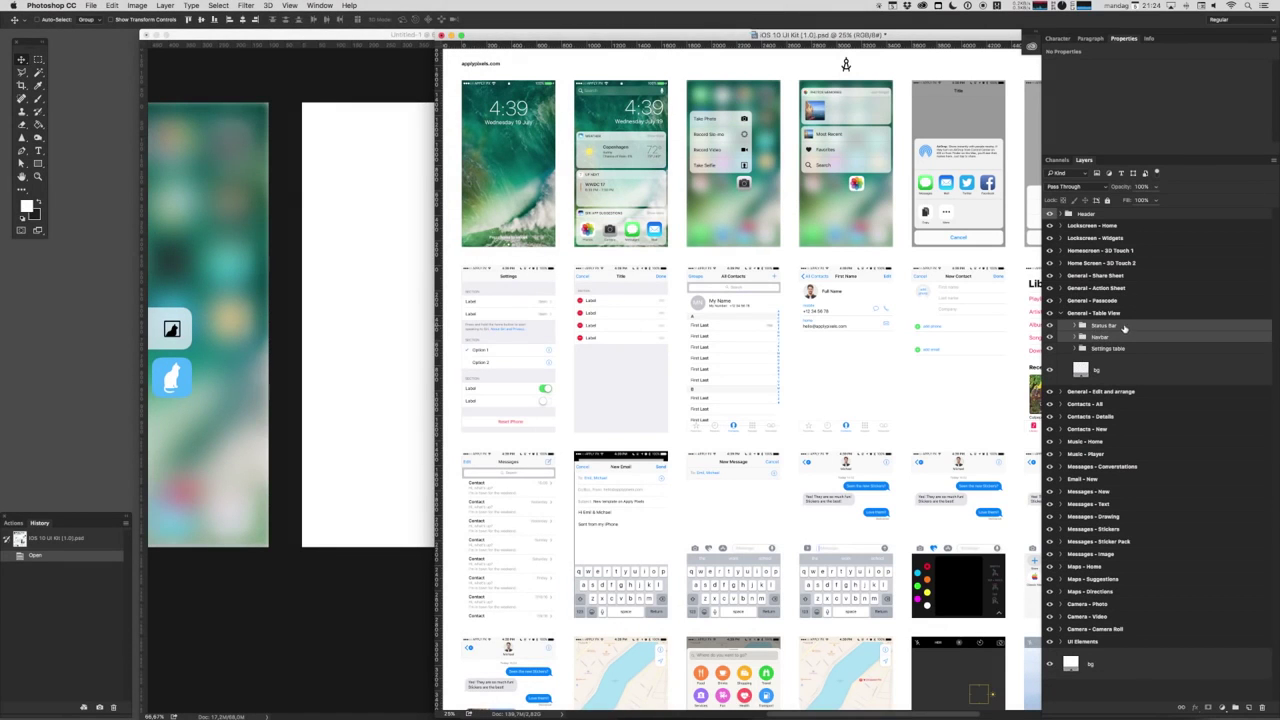
left_click_drag(1124, 328, 436, 136)
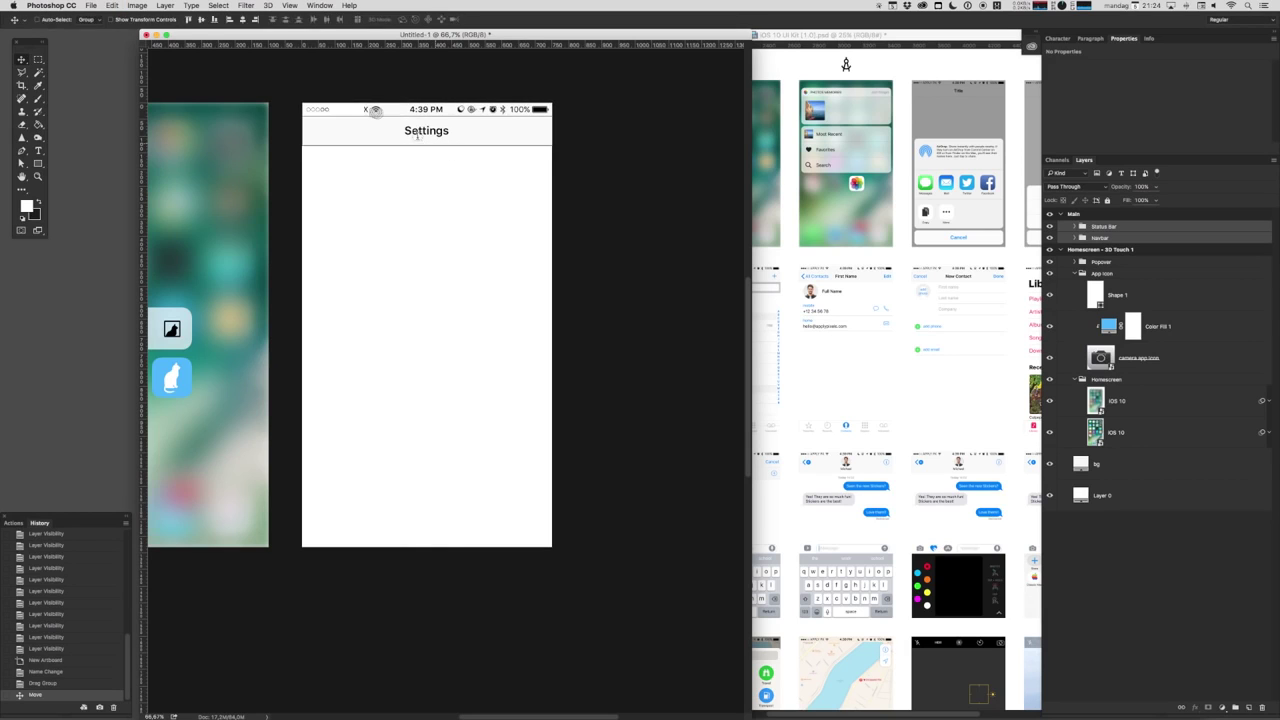
Change the navbar title "Settings" on the Main artboard to "Catfie"
double_click(426, 131)
key("BackSpace")
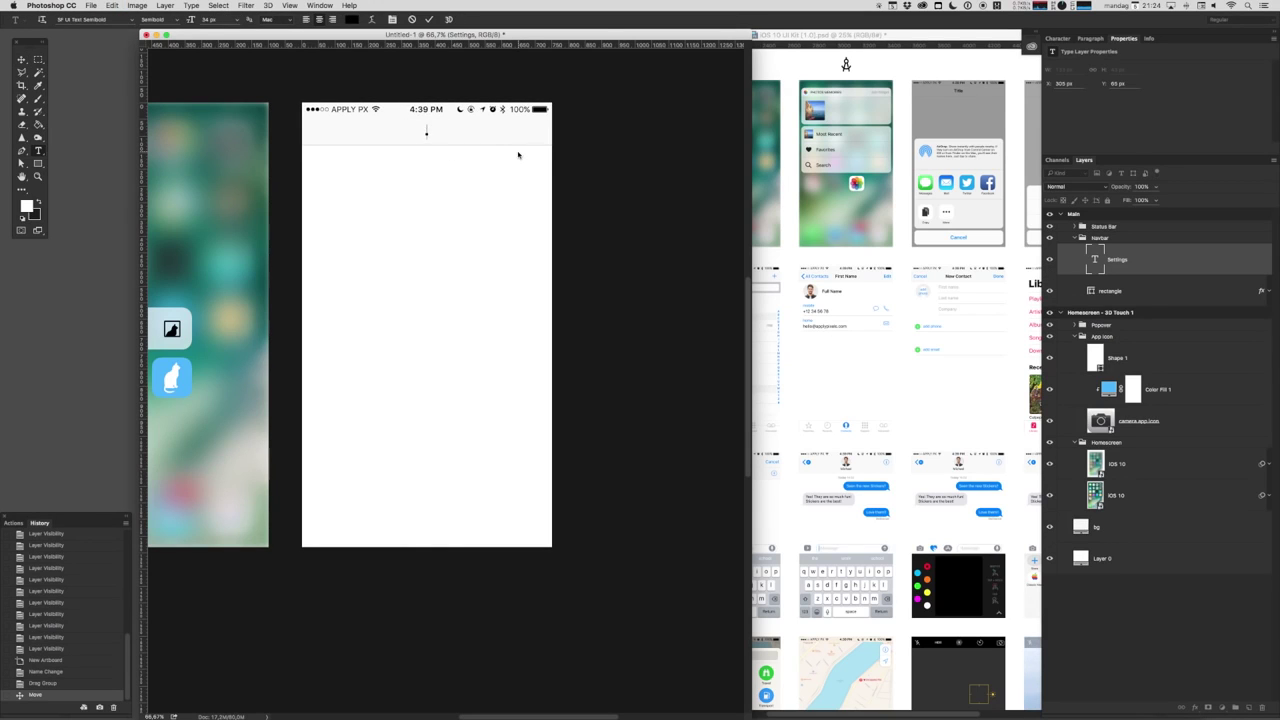
type("Catfie")
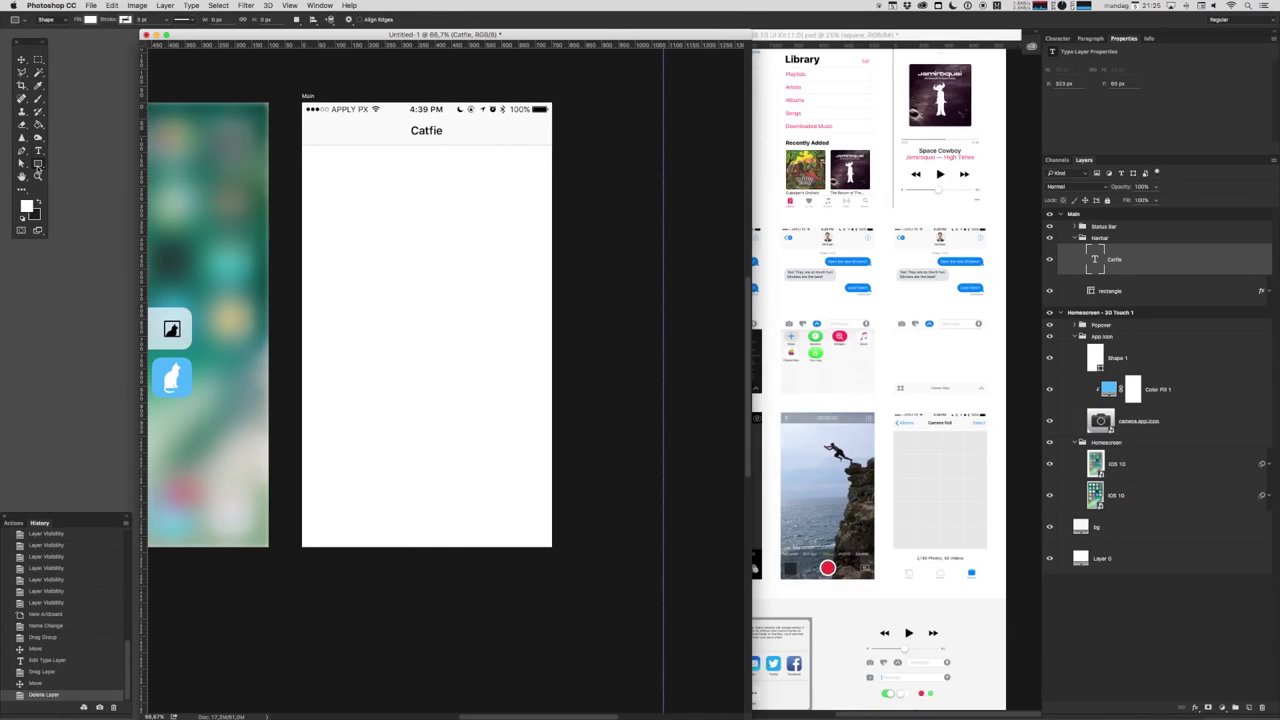
Draw a full-width rectangle about 749 × 557 px below the navbar and fill it with light grey
mouse_move(300, 157)
left_mouse_down()
mouse_move(351, 223)
mouse_move(549, 331)
left_mouse_up()
left_click_drag(297, 243, 300, 243)
key("Up")
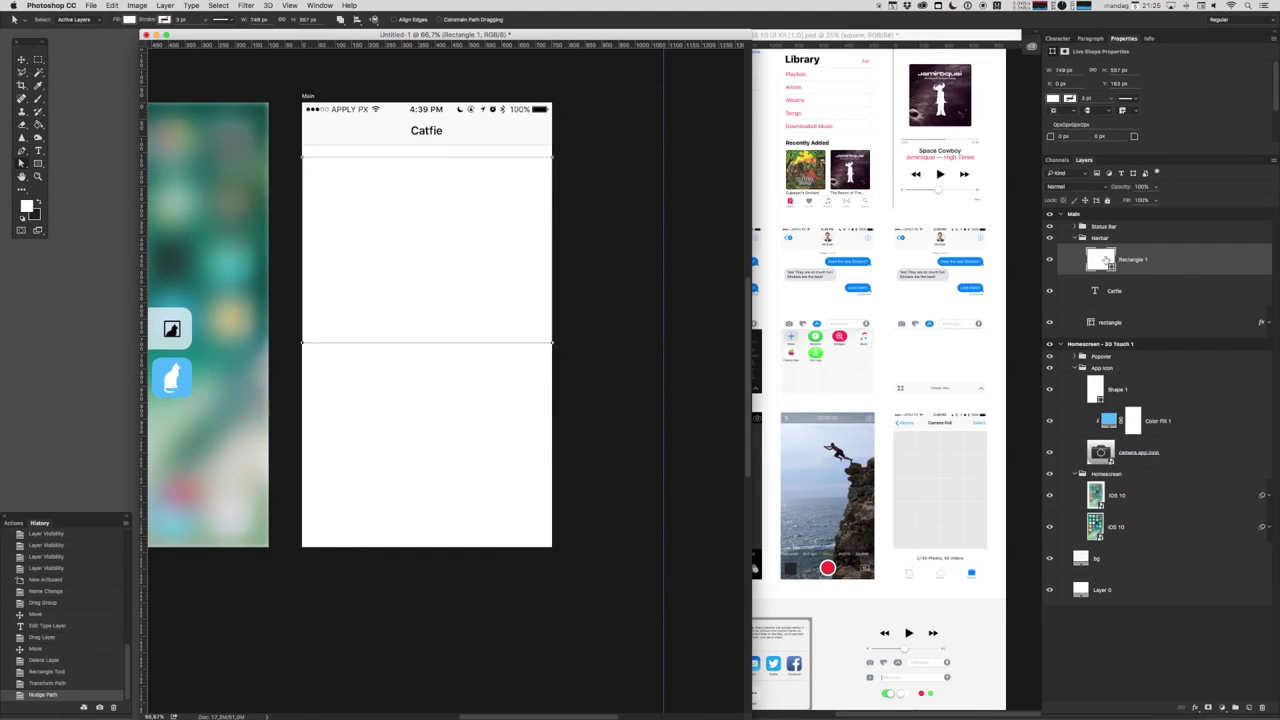
double_click(1099, 259)
left_click(470, 281)
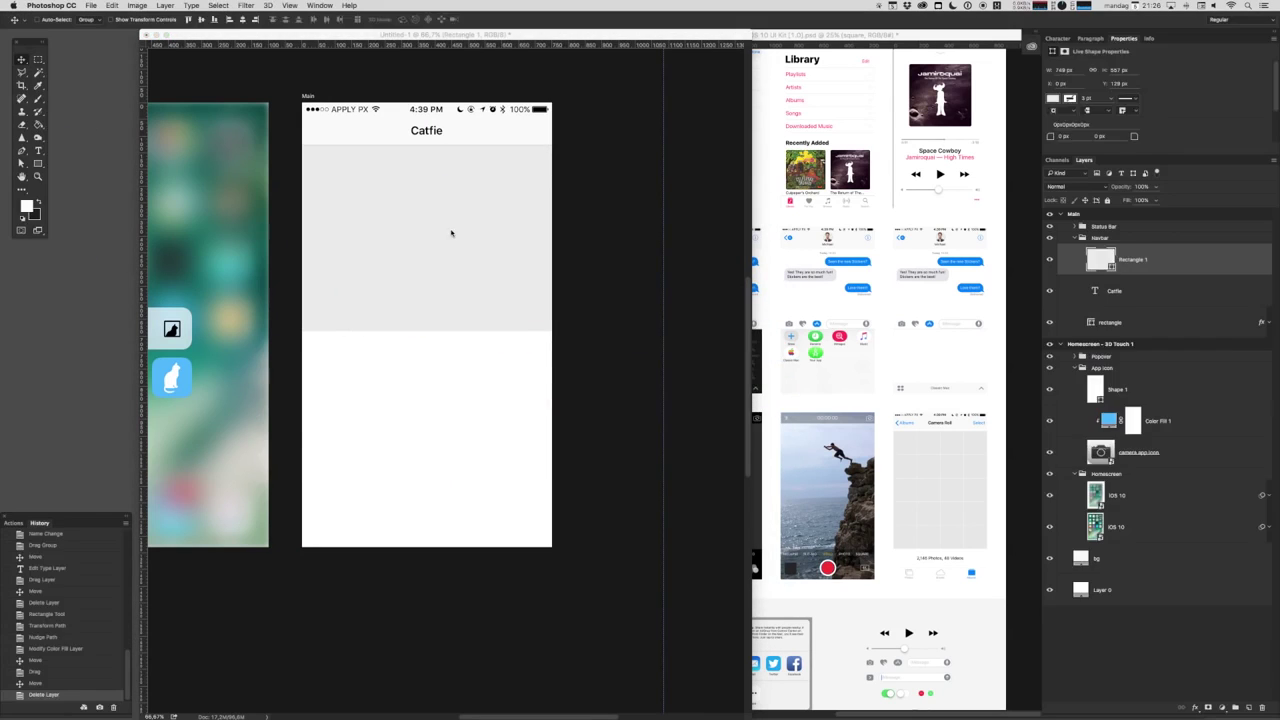
Place the cat photo over the grey rectangle, scale it up to cover the area and clip it to the rectangle
left_click_drag(451, 233, 411, 258)
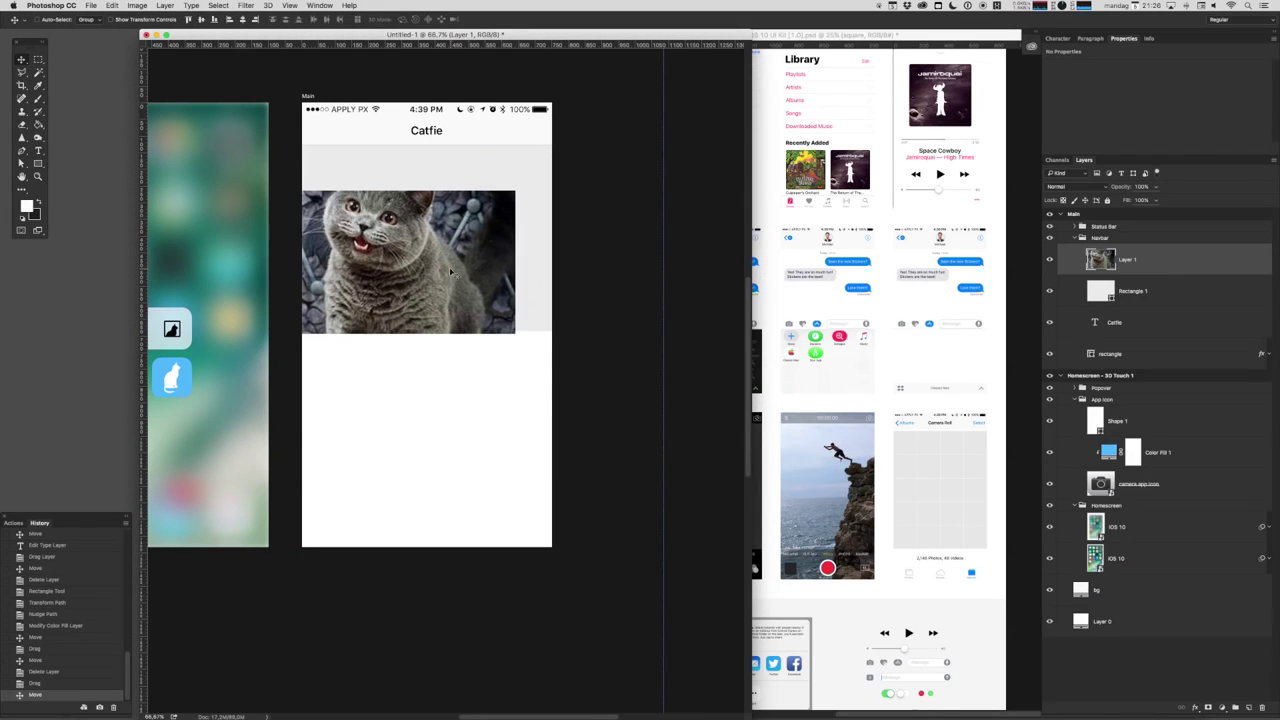
key("ctrl+t")
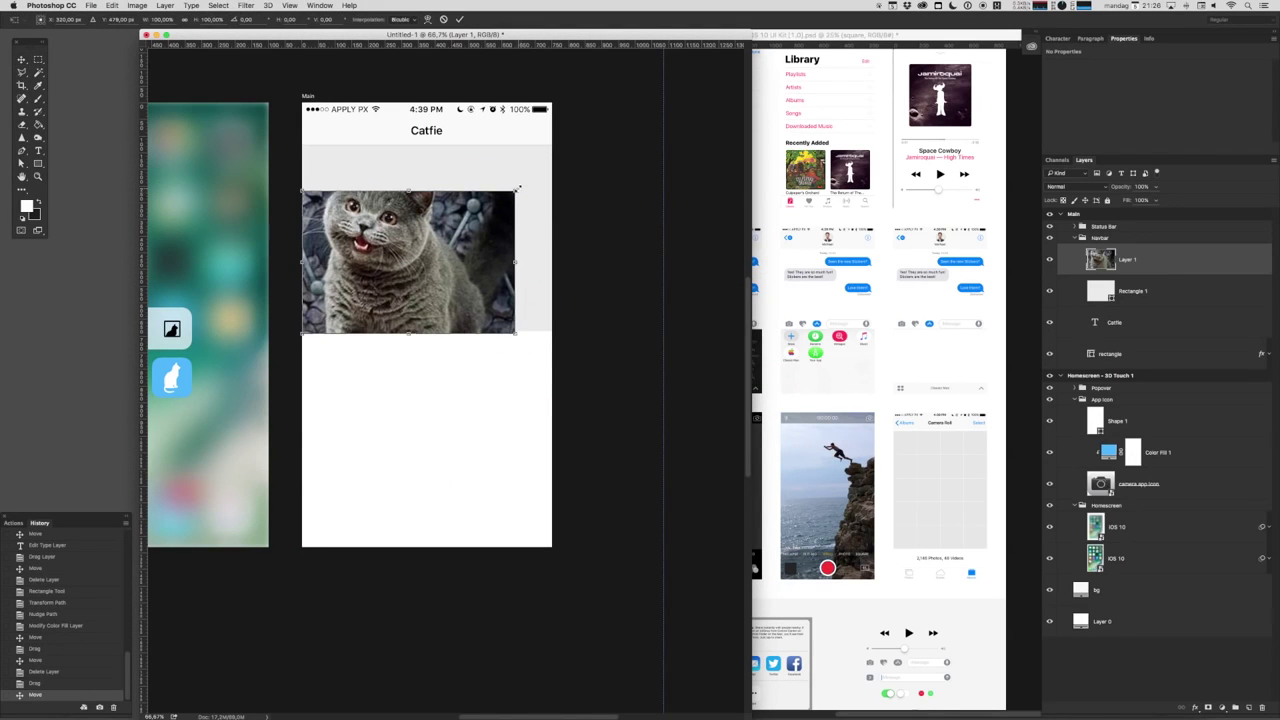
left_click_drag(517, 188, 600, 114)
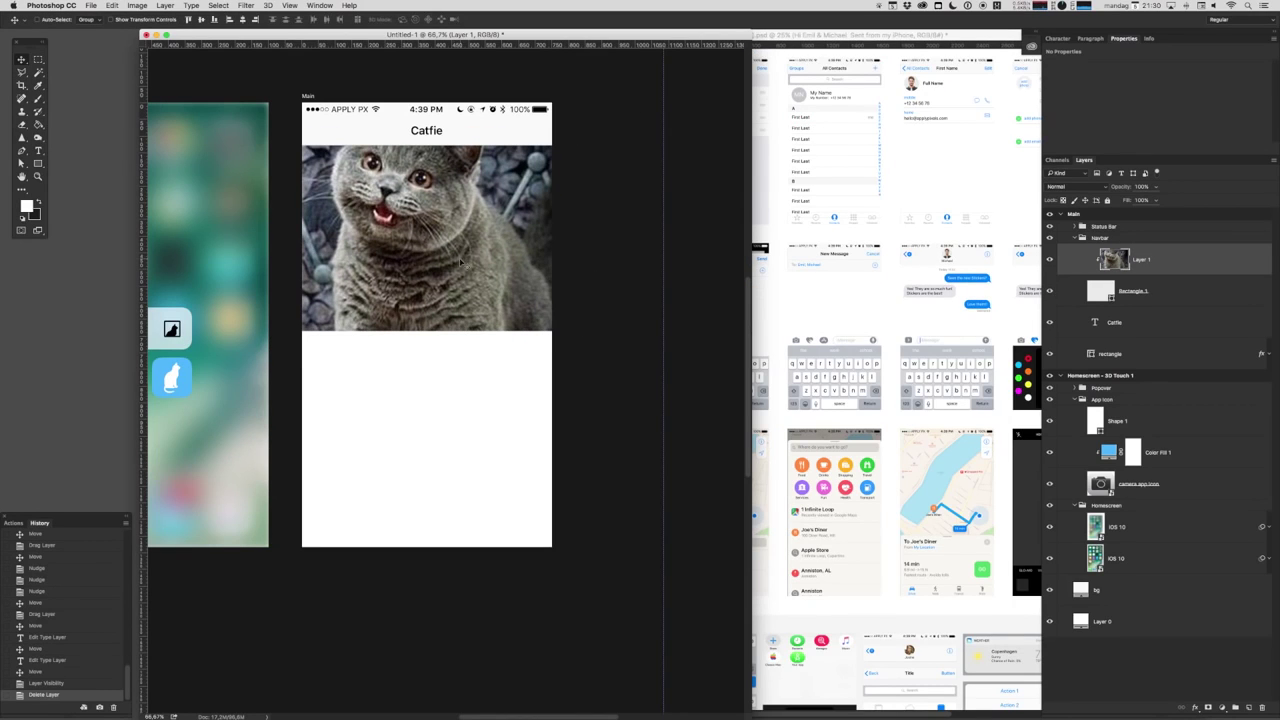
Copy the kit's message icon below the cat photo and add the caption "My favorite cat" beside it
left_click(986, 551)
left_click_drag(986, 551, 612, 298)
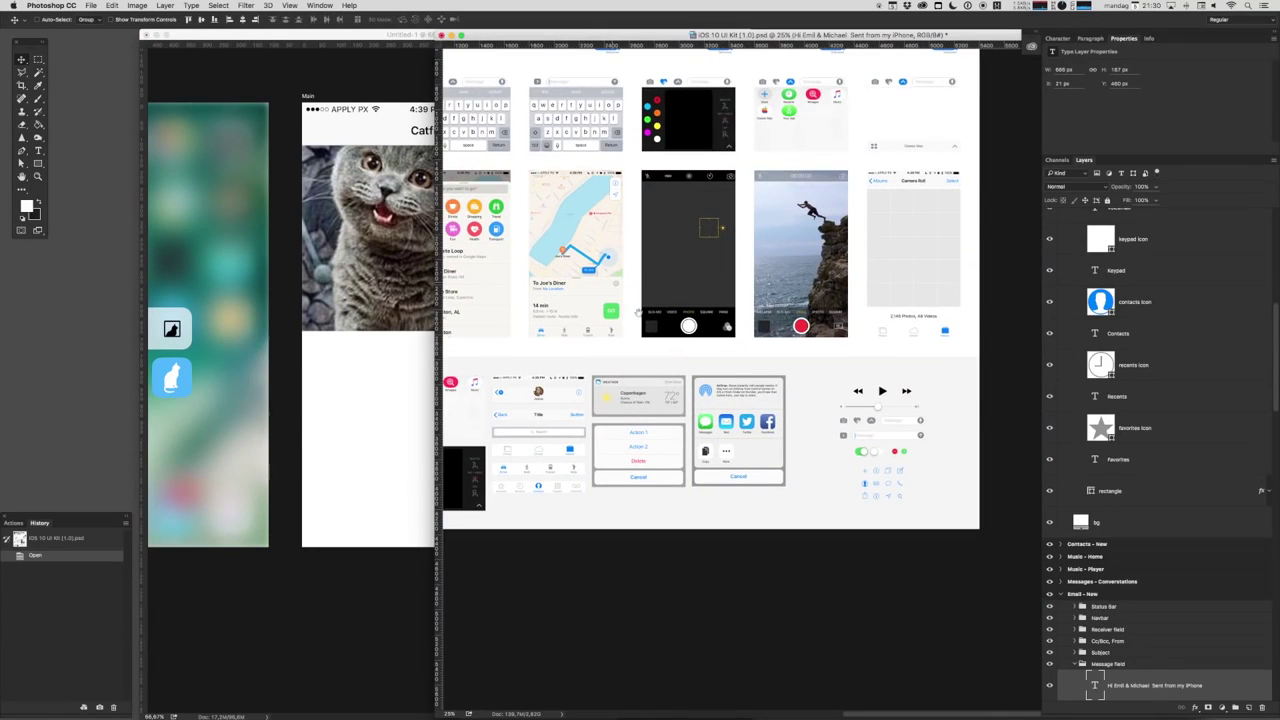
left_click(901, 490)
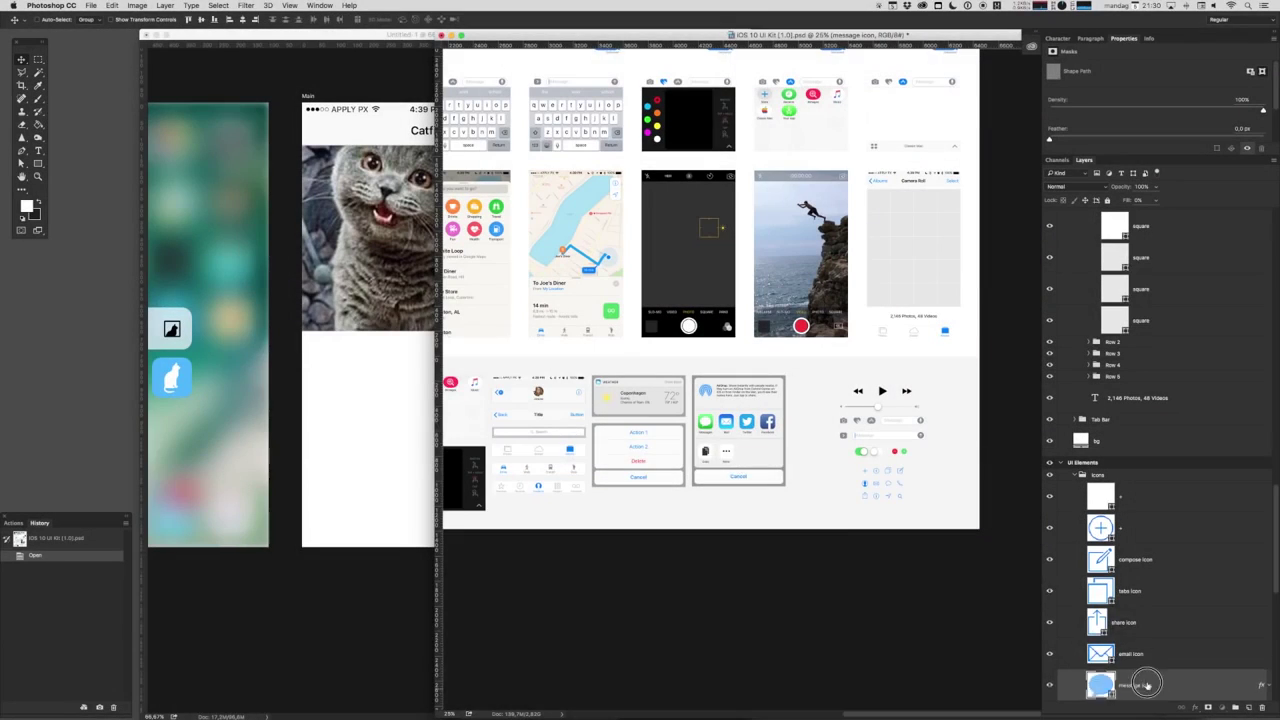
left_click_drag(1154, 695, 328, 348)
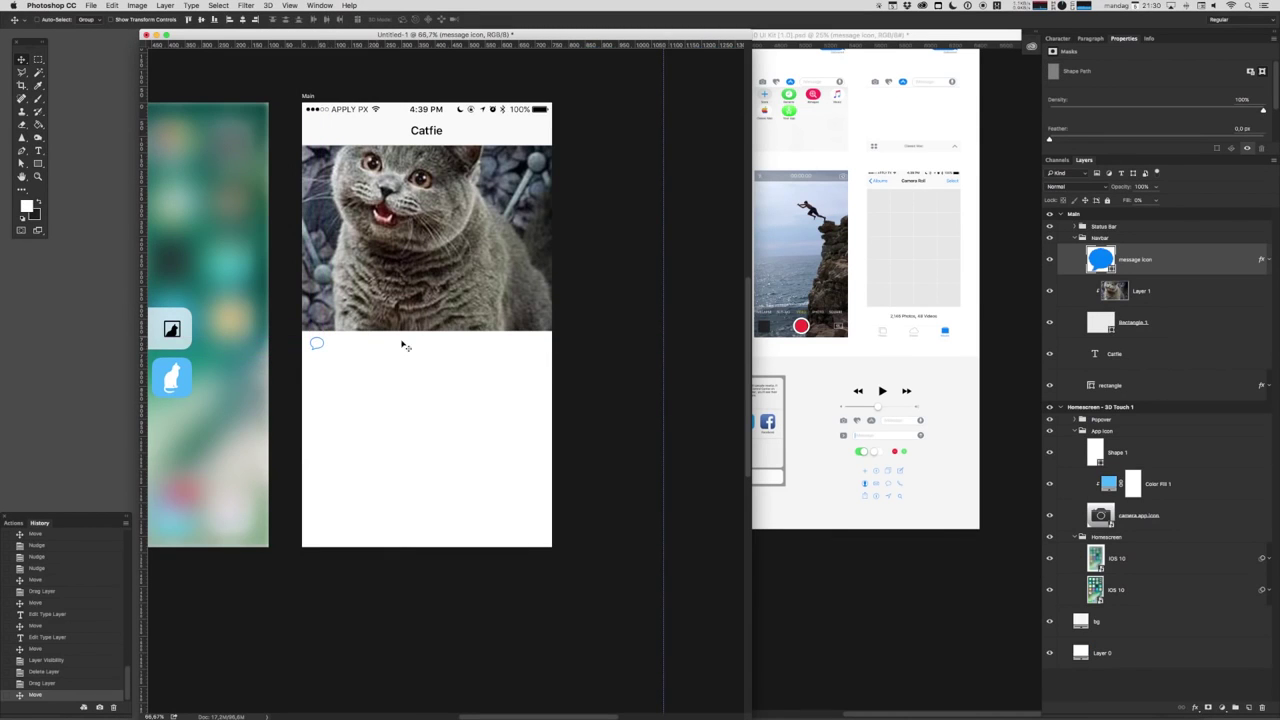
key("ctrl+Tab")
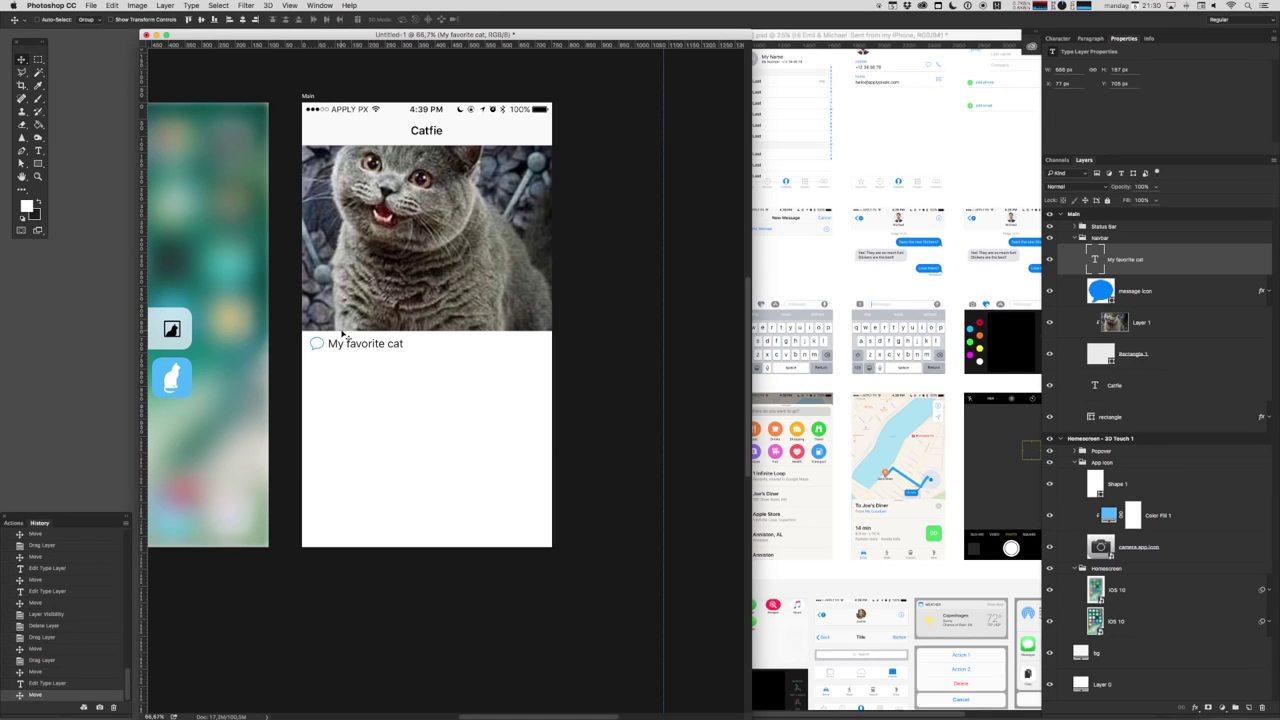
Copy the Tab Bar group from the kit's Contacts - All artboard and align it with the bottom edge of the Main artboard
left_click(920, 517)
scroll(882, 557, "down", 3)
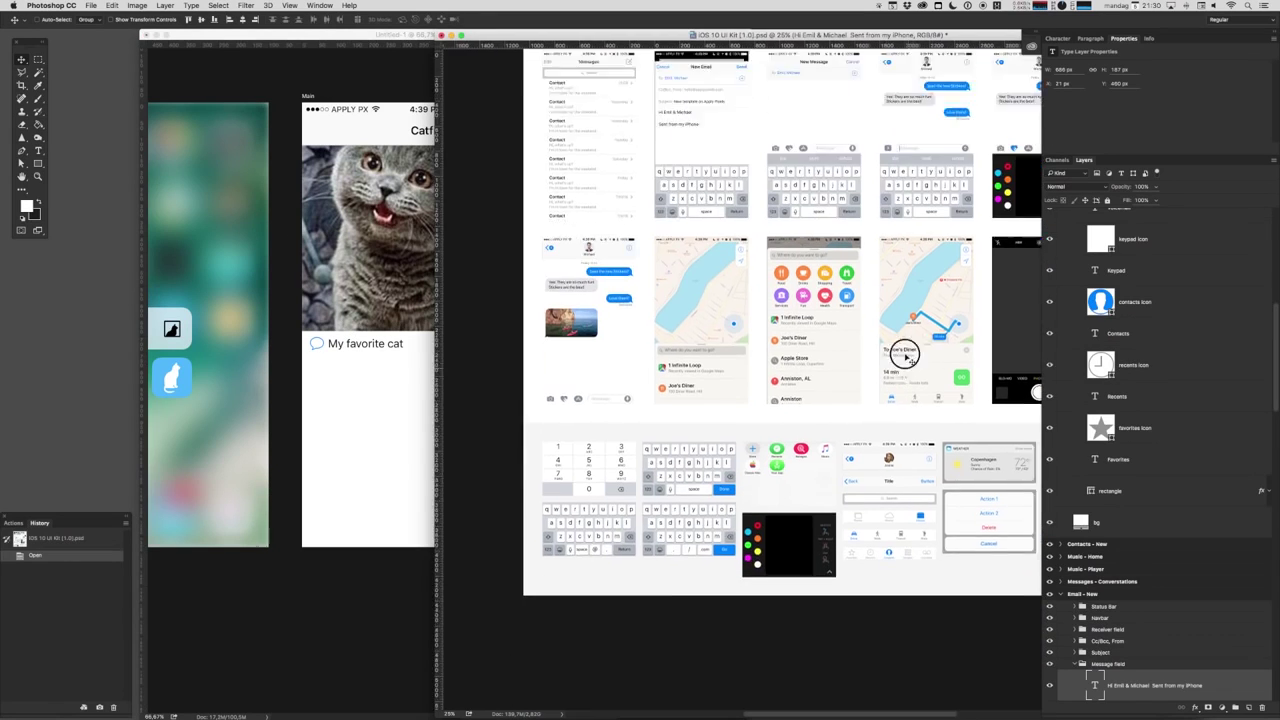
scroll(894, 351, "right", 2)
scroll(794, 391, "up", 5)
scroll(720, 402, "up", 1)
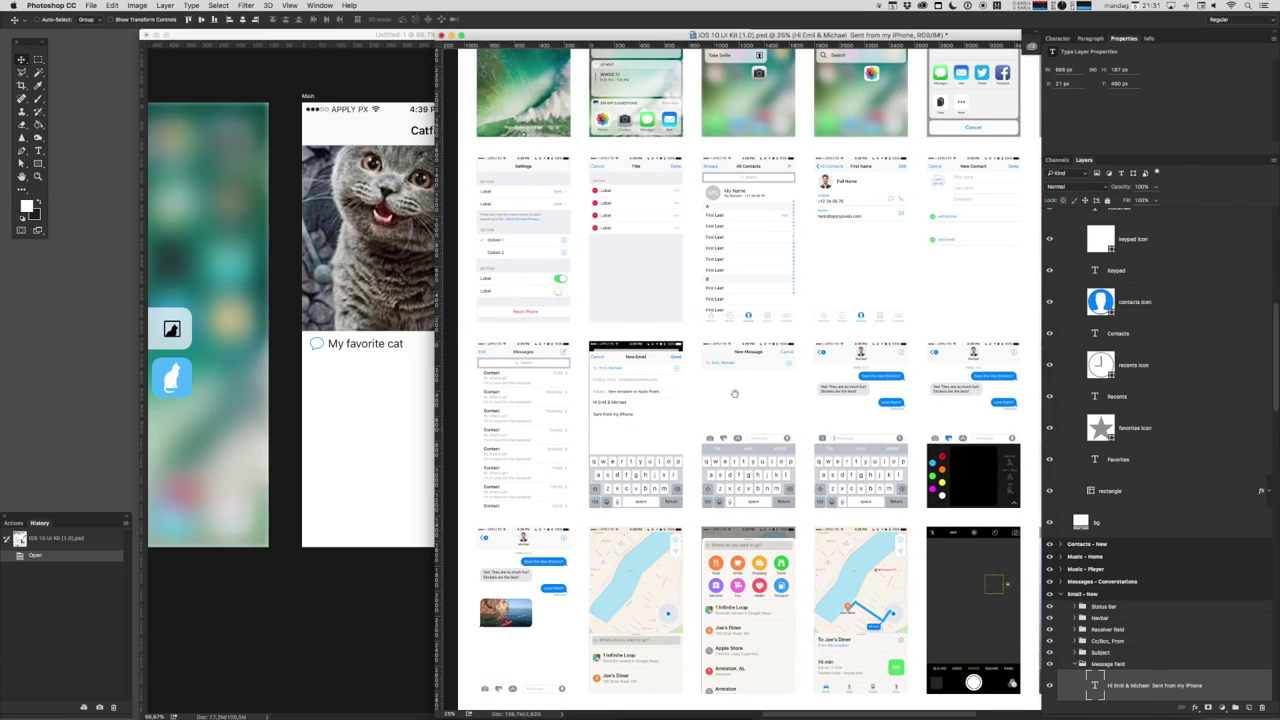
left_click(737, 309)
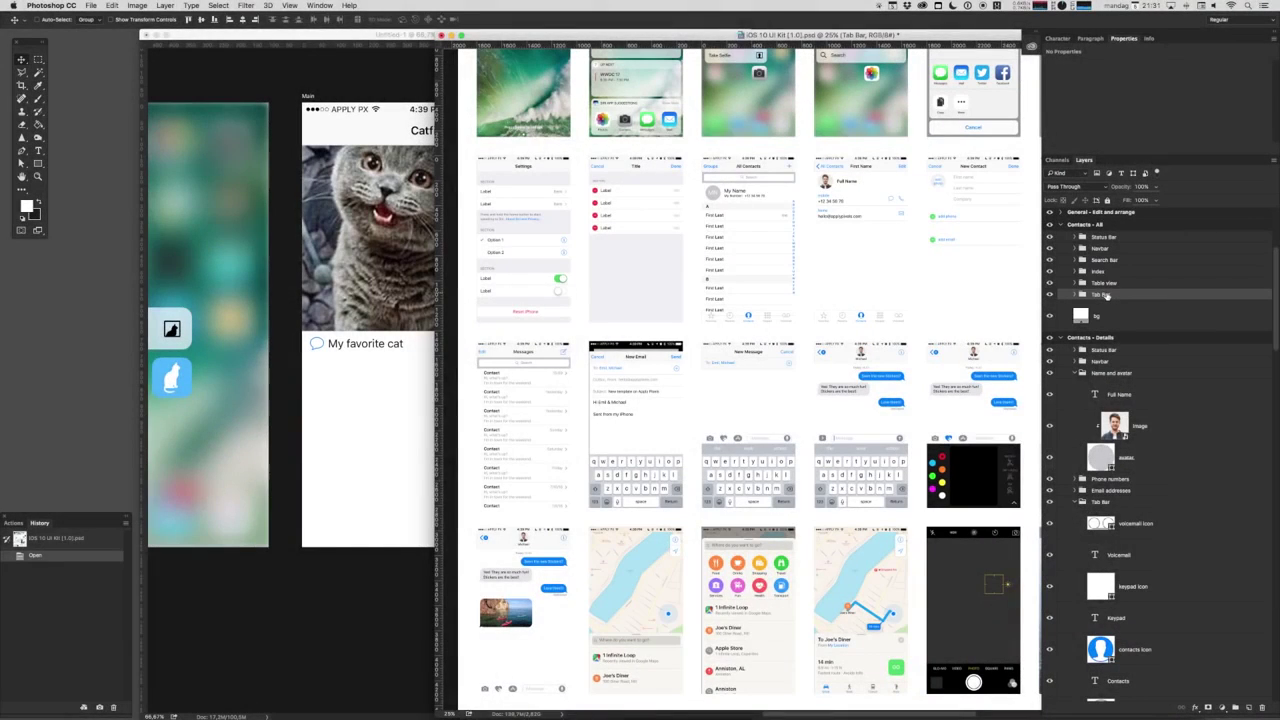
left_click_drag(1107, 296, 463, 536)
key("ctrl+t")
key("Return")
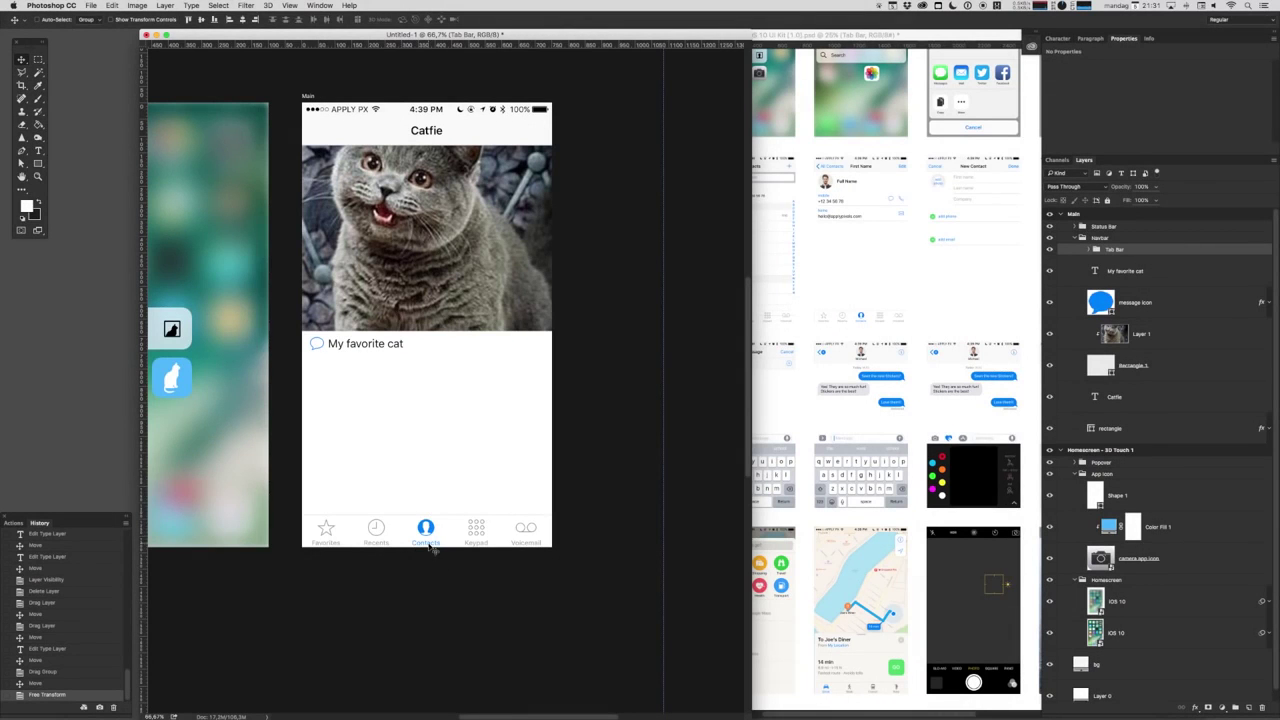
Change the tab bar's "Contacts" label to "Cats!" and select the contacts icon layer
double_click(428, 545)
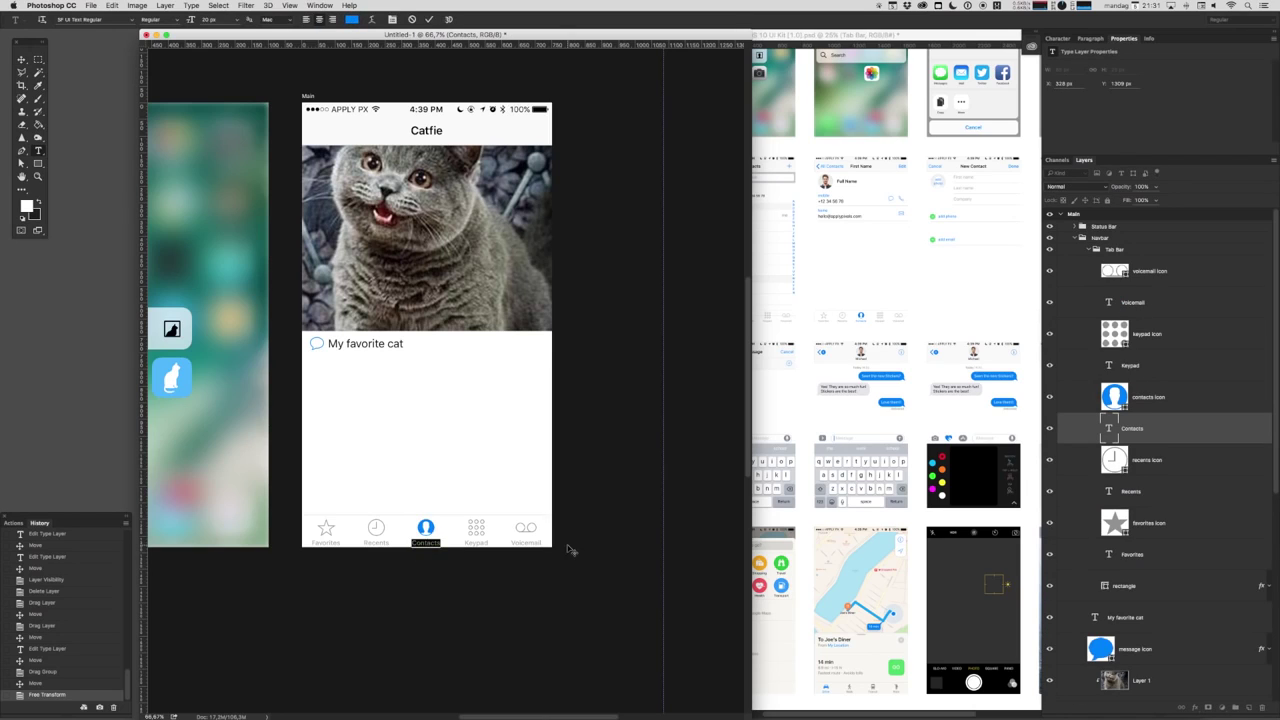
key("Right")
left_click(1212, 396)
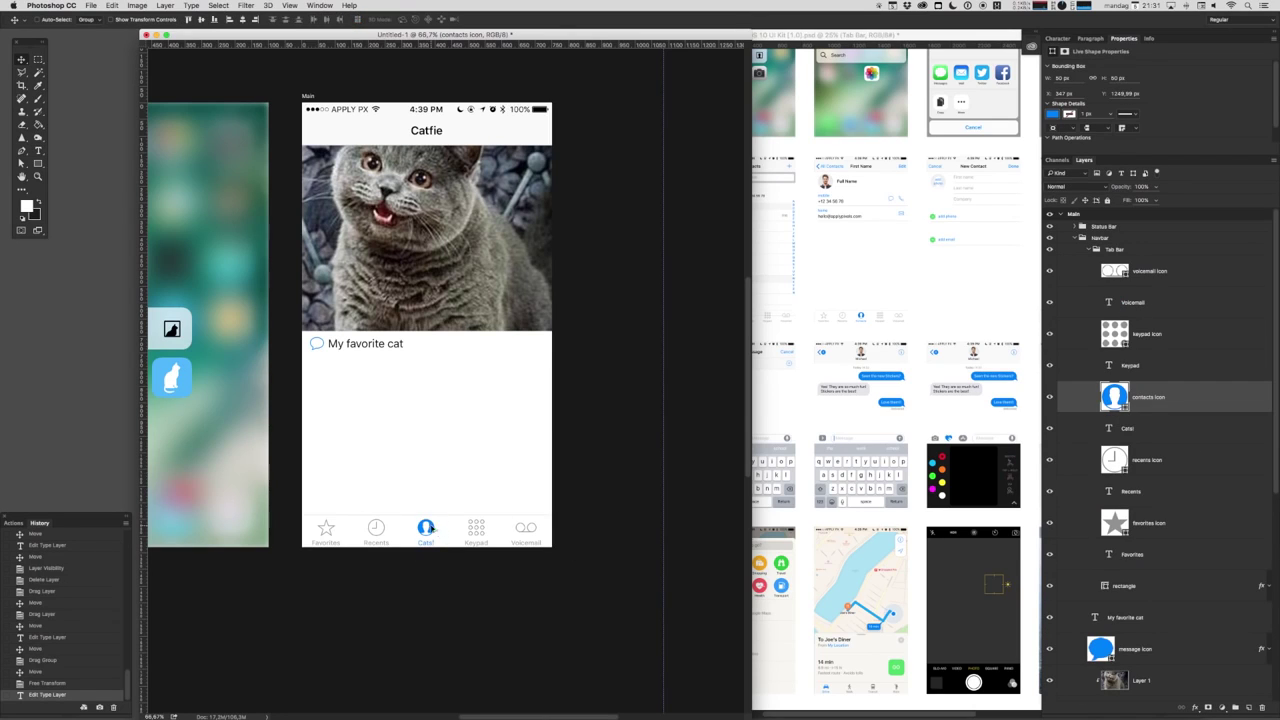
Delete the person silhouette's paths from the contacts icon and draw a white cat custom shape over its blue circle
key("a")
left_click_drag(399, 408, 477, 395)
key("super+plus")
key("super+plus")
left_click_drag(352, 252, 429, 341)
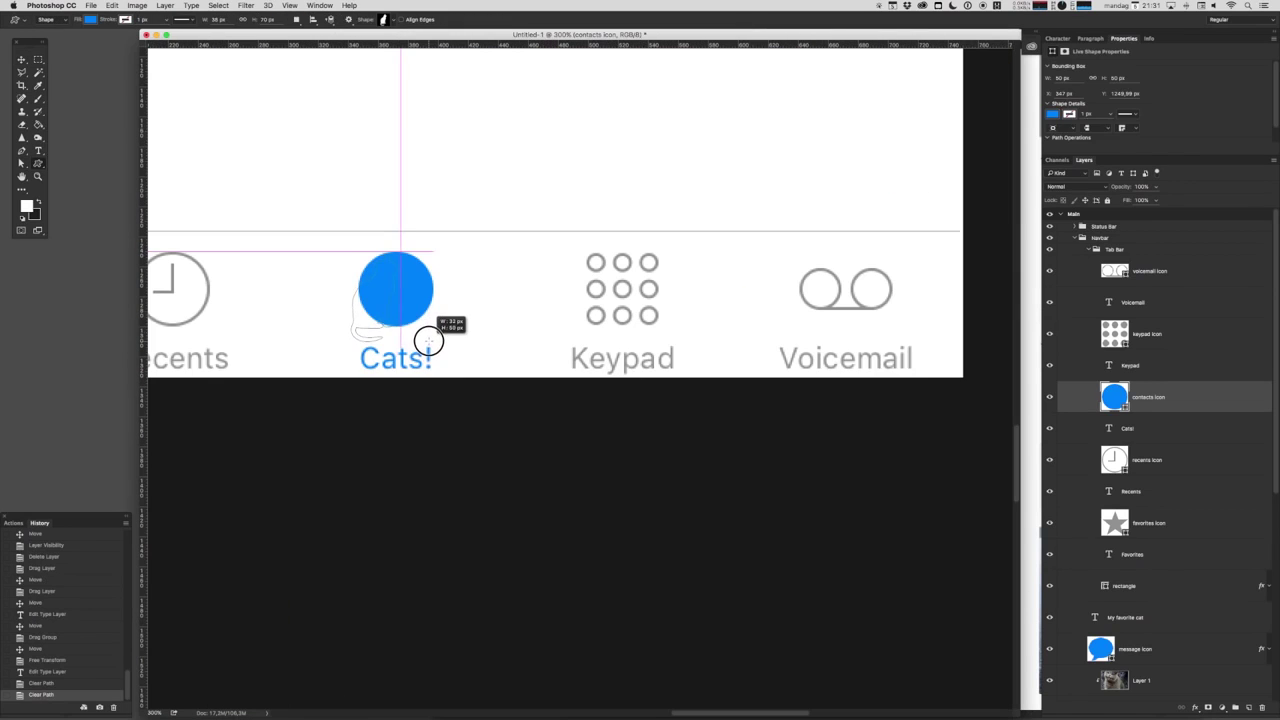
key("alt+BackSpace")
Resize and nudge the white cat to fit the blue circle, and clip it to the contacts icon with a clipping mask
key("super+t")
left_click_drag(395, 285, 397, 291)
key("Return")
key("Left")
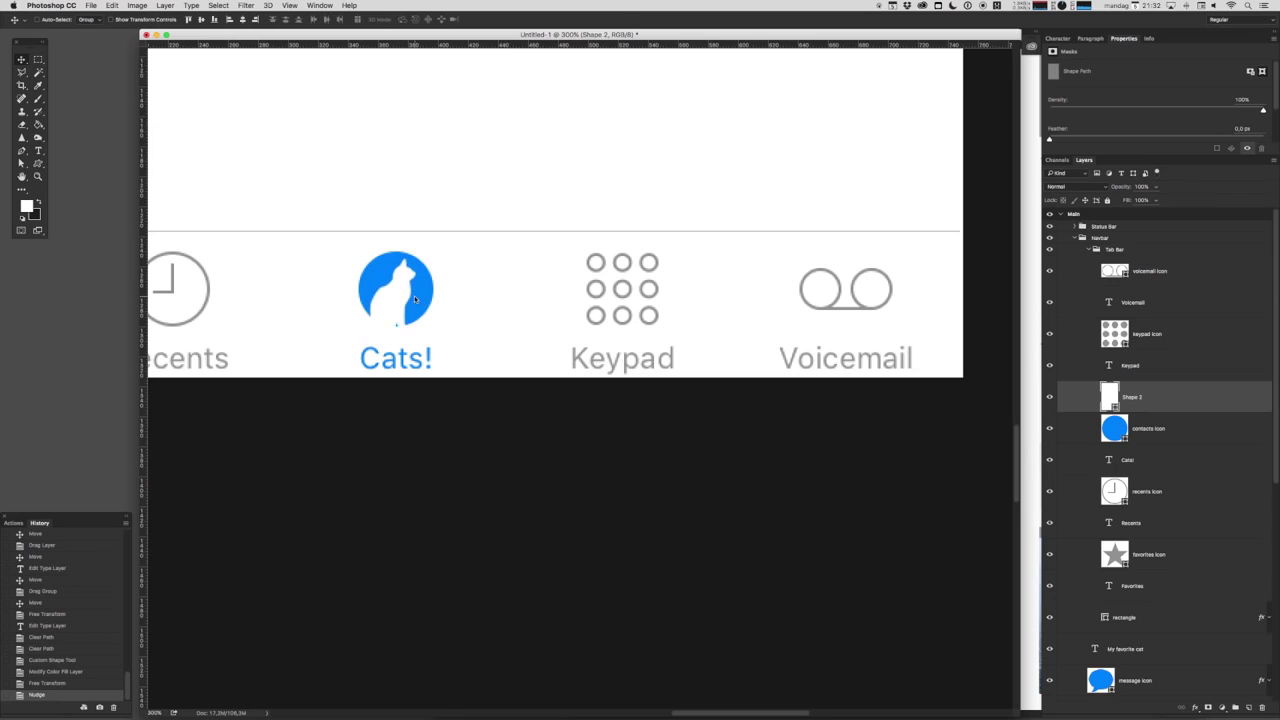
key("Right")
key("Right")
key("super+1")
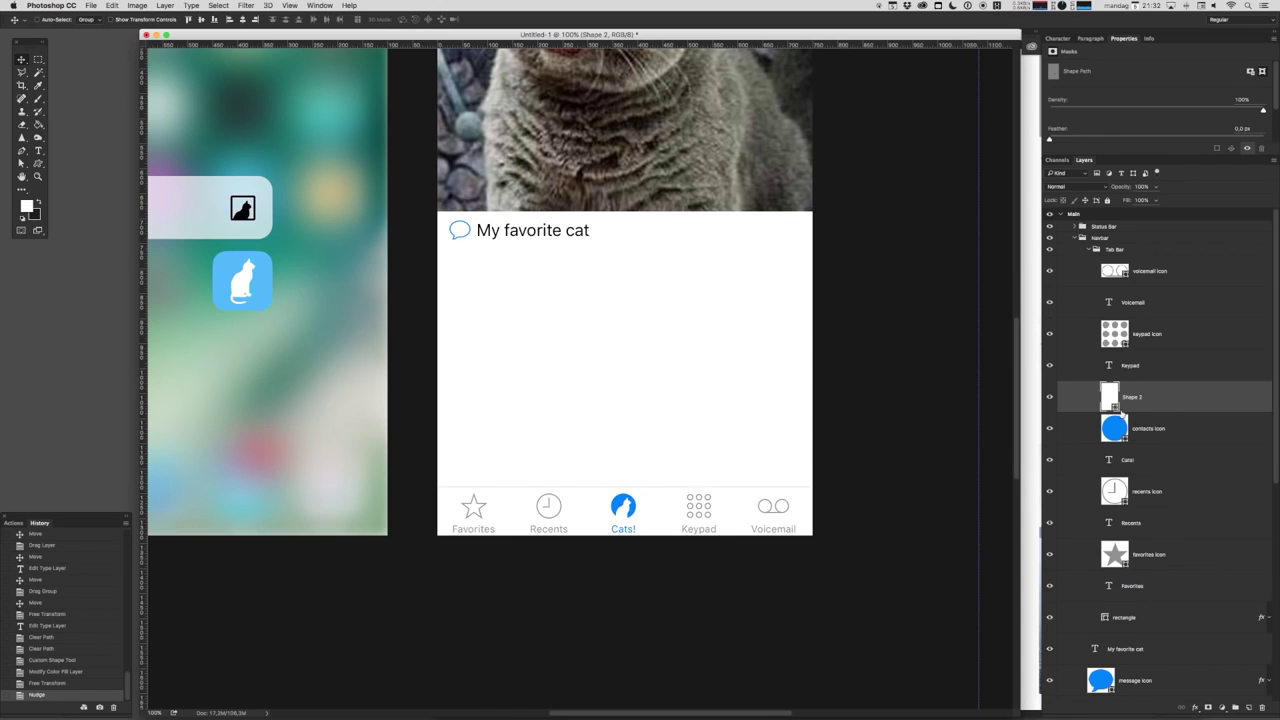
key("super+alt+g")
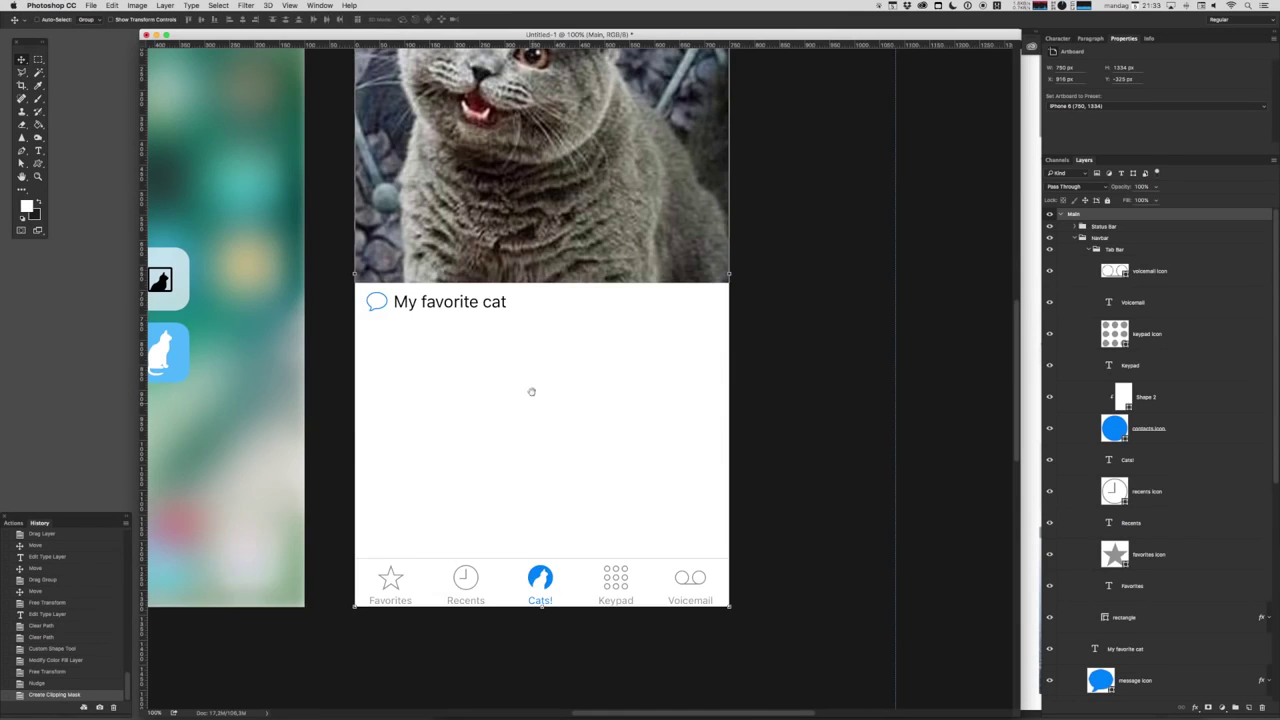
Review the Main artboard's cat photo, caption and header, and look over the UI Elements section of the iOS 10 UI kit
left_click_drag(531, 391, 548, 450)
left_click_drag(585, 347, 578, 470)
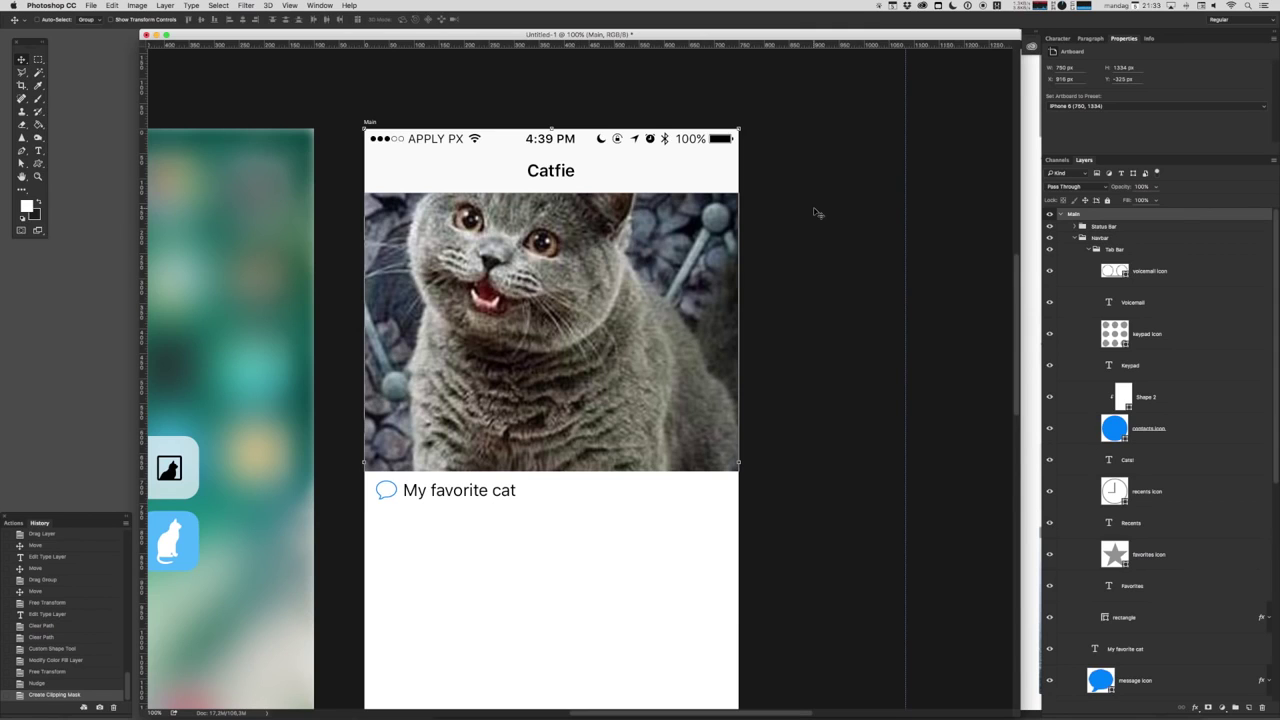
key("super+minus")
key("super+plus")
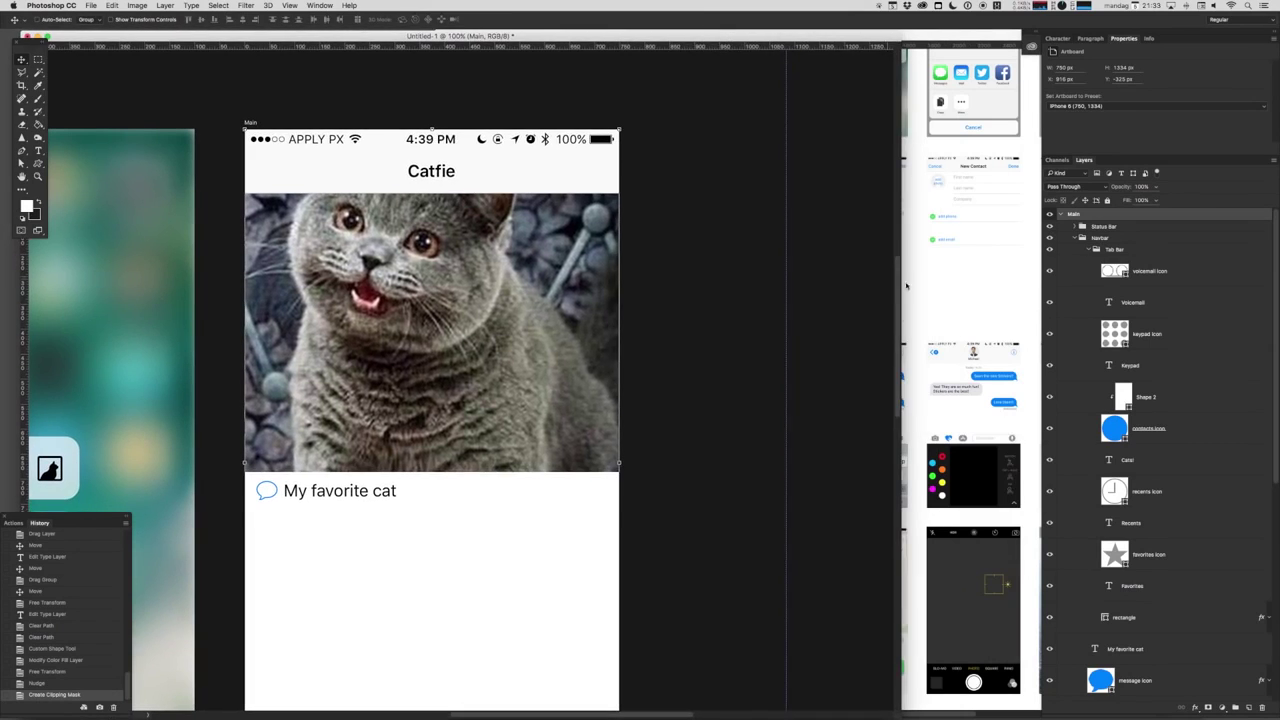
scroll(965, 437, "down", 5)
scroll(965, 437, "right", 5)
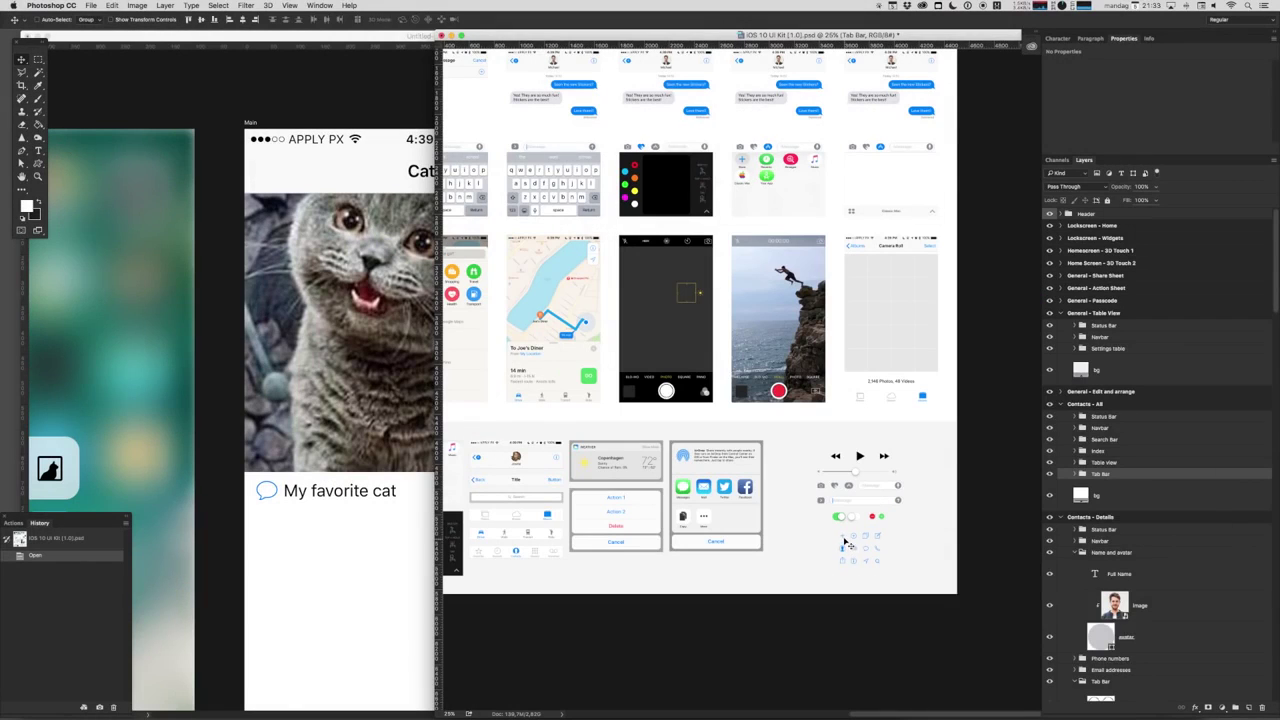
Copy the blue plus icon from the UI kit's icons to the right end of the Main artboard's header
left_click(845, 541)
left_click_drag(1090, 662, 608, 160)
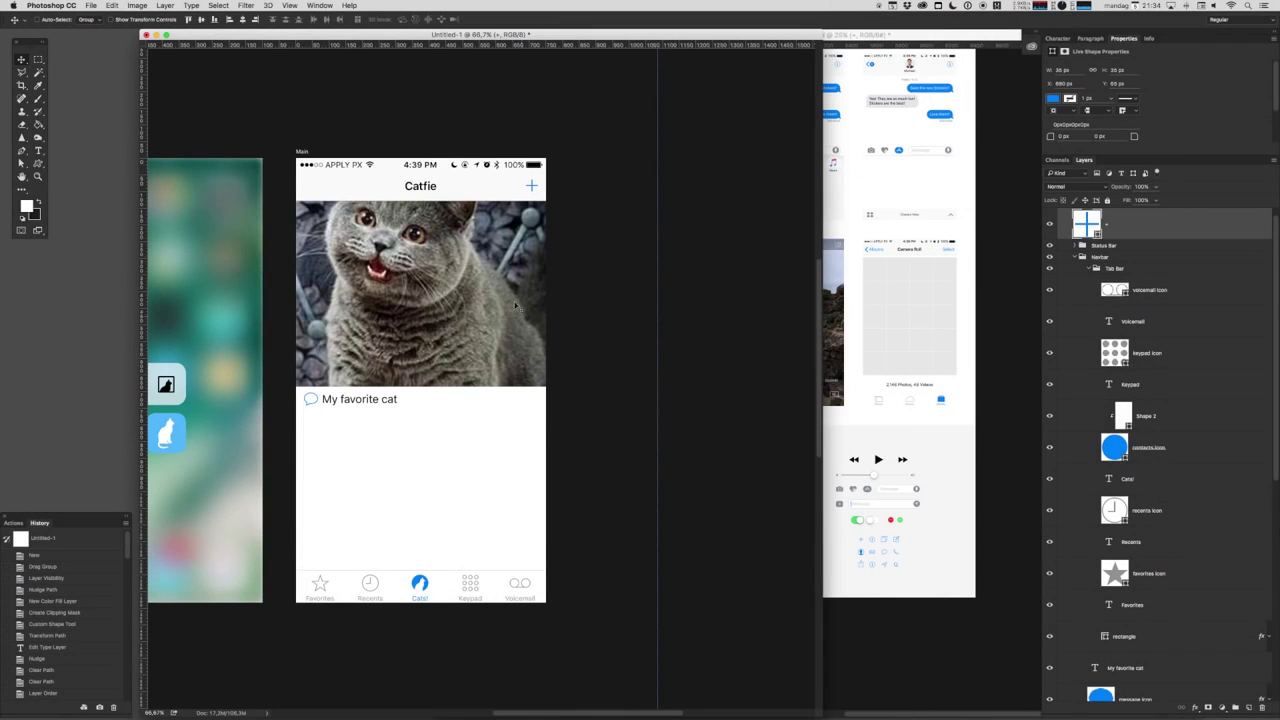
key("shift+v")
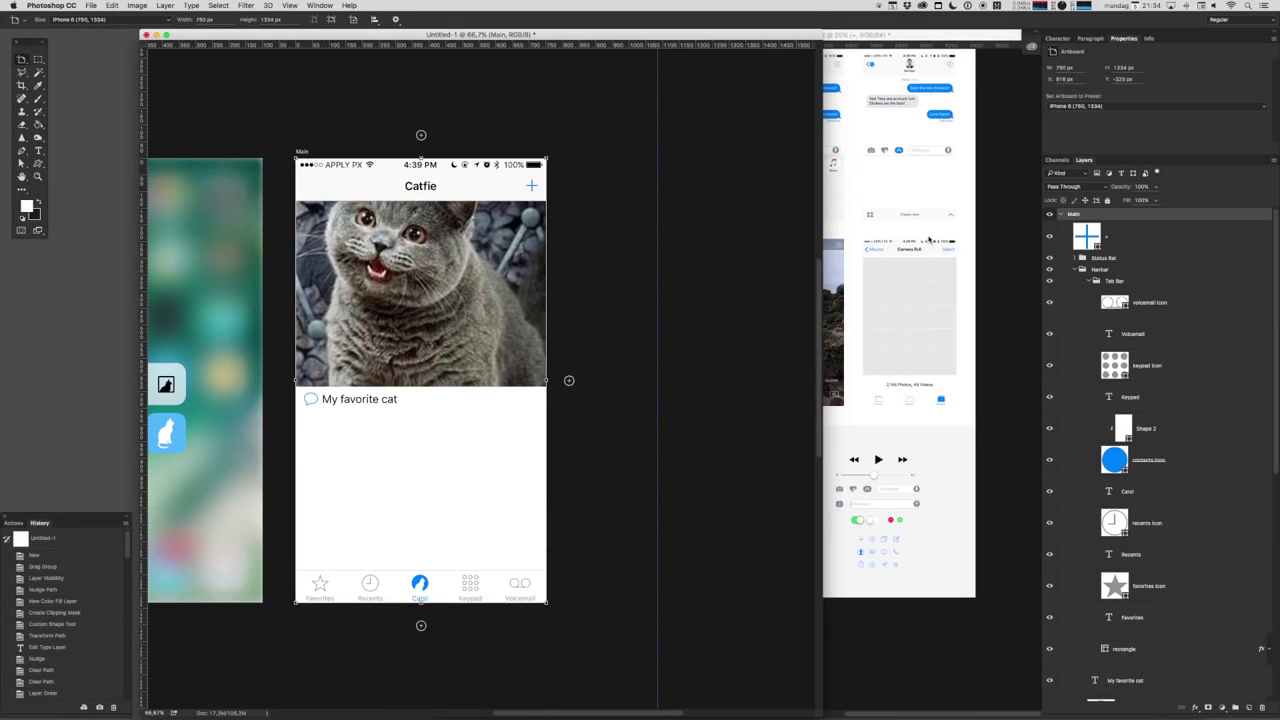
Copy the Camera - Photo artboard from the UI kit into the mockup, beside the Main artboard
left_click(928, 240)
key("v")
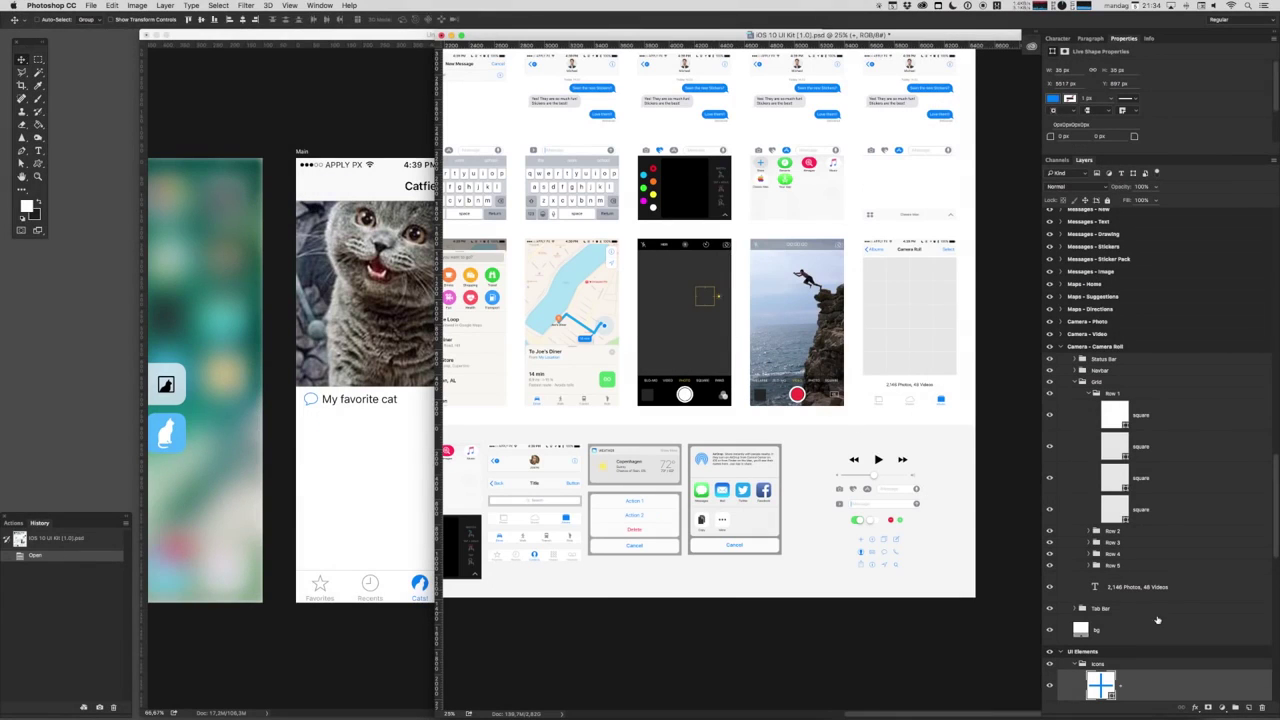
left_click(1098, 323)
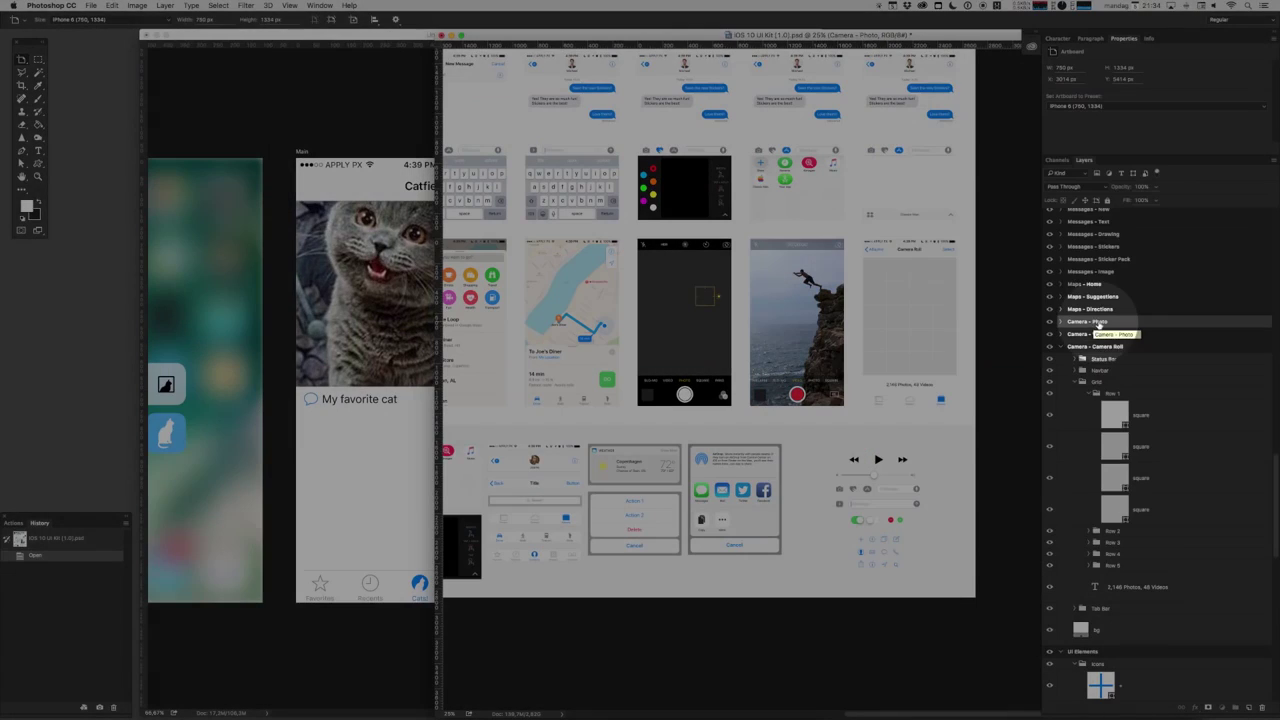
left_click_drag(1098, 323, 745, 380)
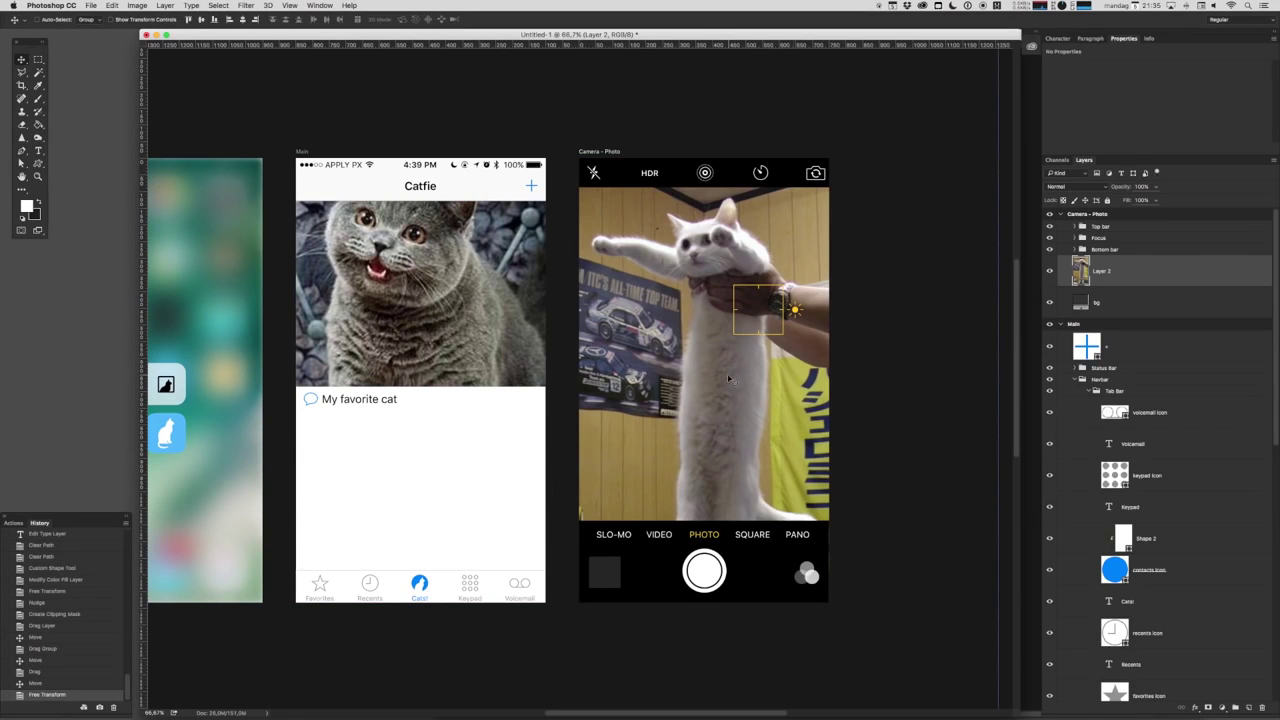
Collapse the Camera - Photo artboard's contents in the layer list
scroll(830, 292, "up", 1)
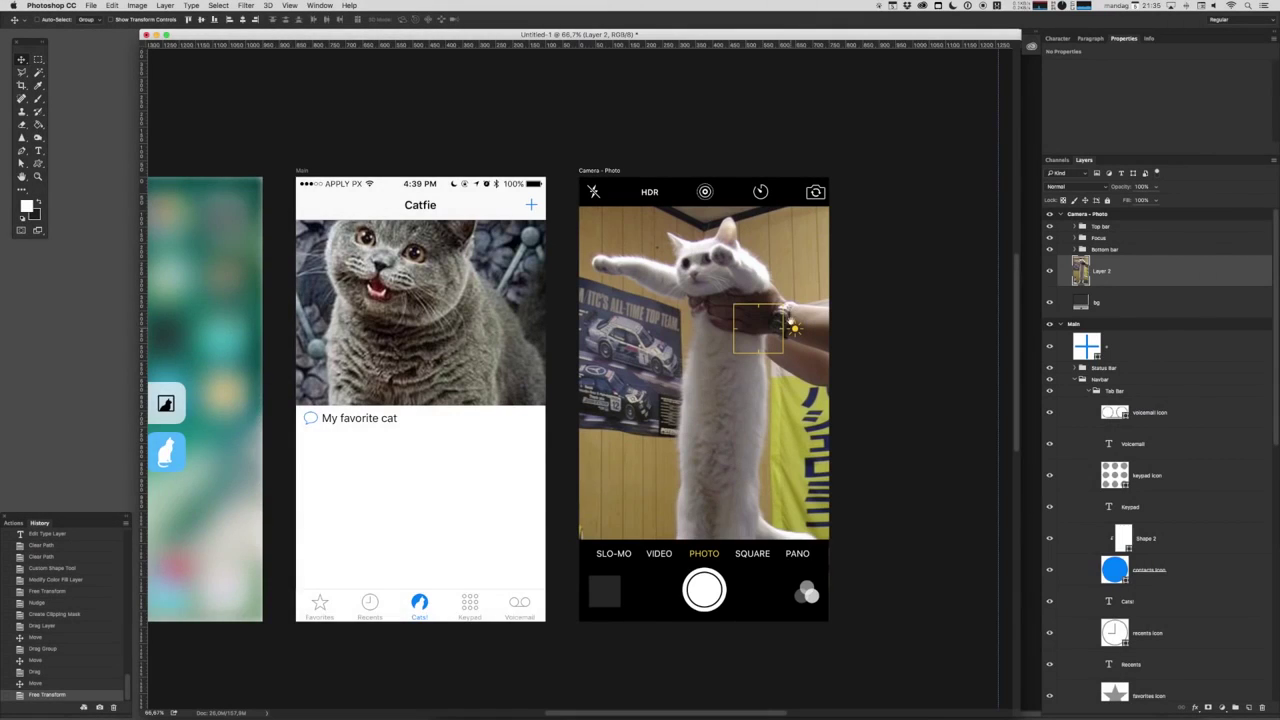
scroll(515, 232, "right", 5)
scroll(515, 232, "down", 2)
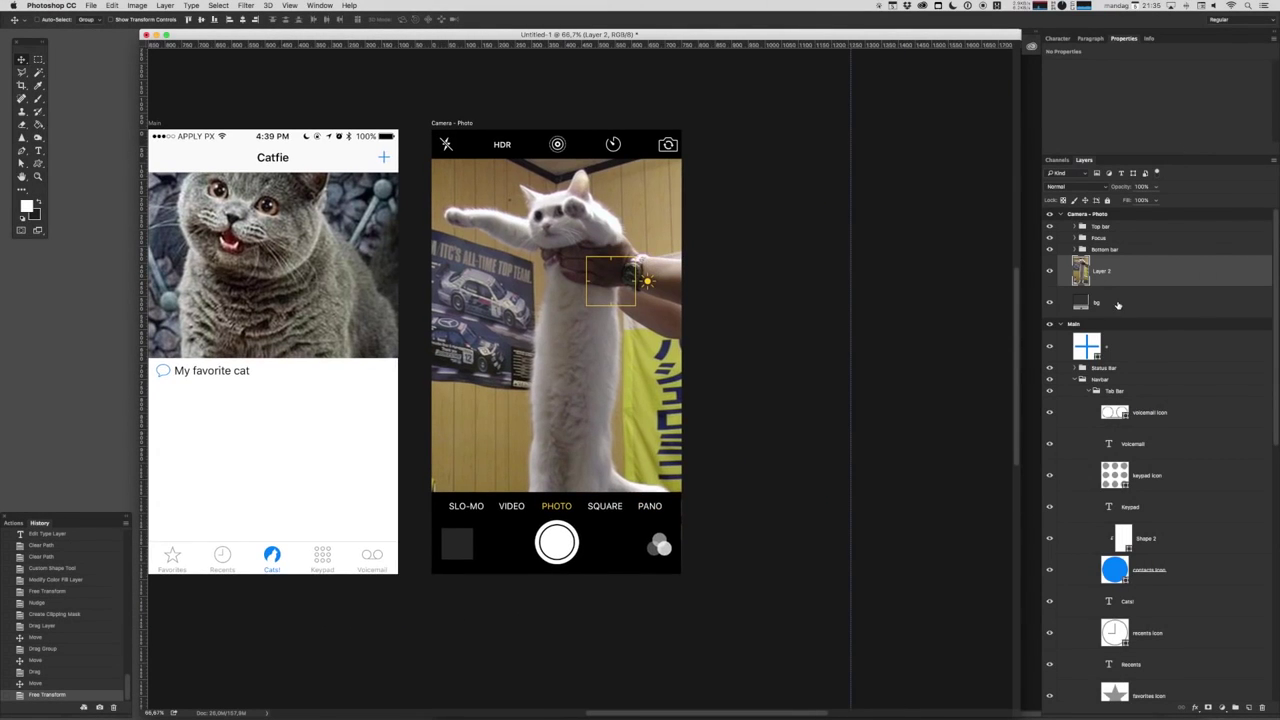
left_click(1085, 214)
left_click(1061, 214)
scroll(716, 187, "right", 2)
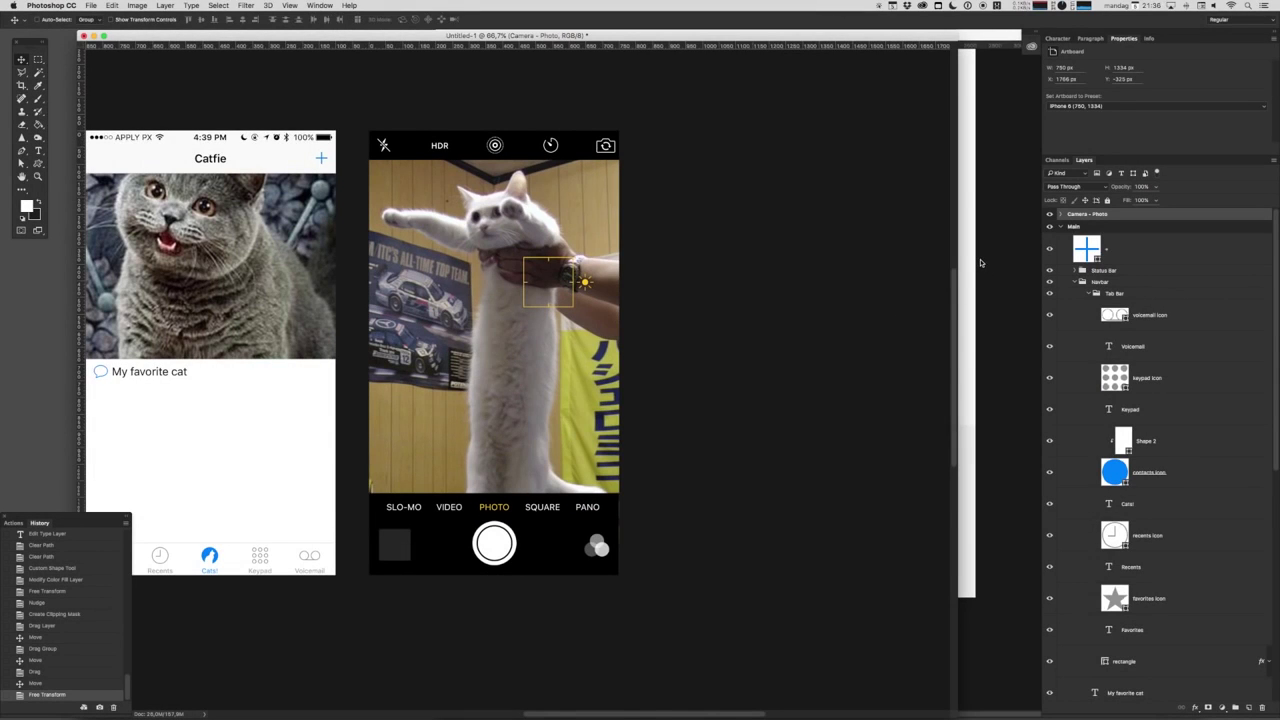
Copy the Camera - Camera Roll artboard from the UI kit into the mockup, to the right of the Camera - Photo artboard
key("ctrl+Tab")
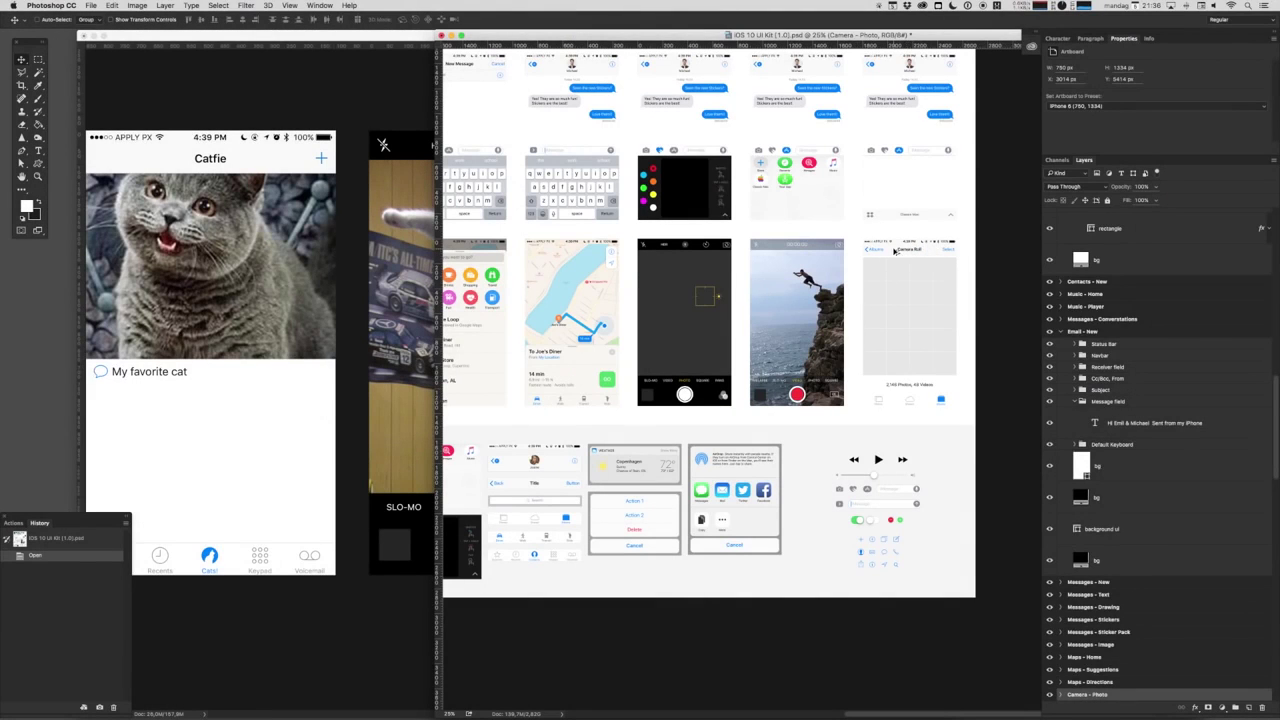
left_click(896, 251)
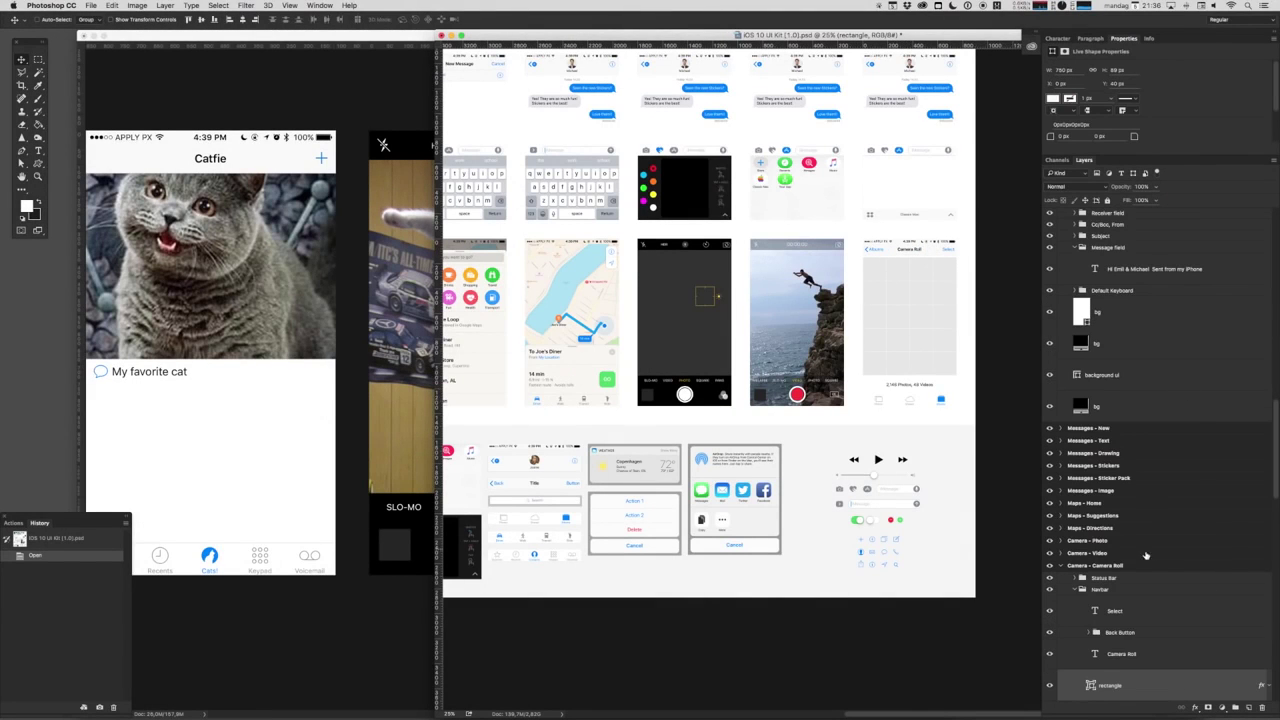
left_click(1069, 567)
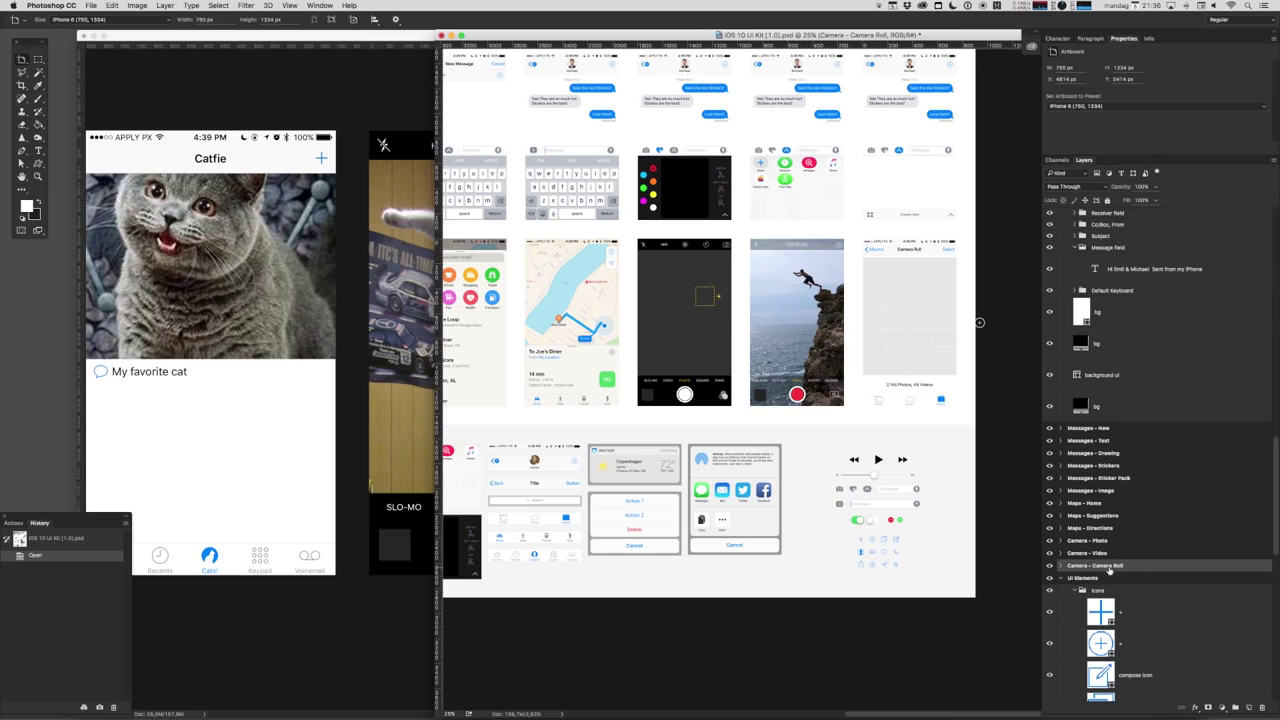
left_click_drag(1121, 567, 354, 366)
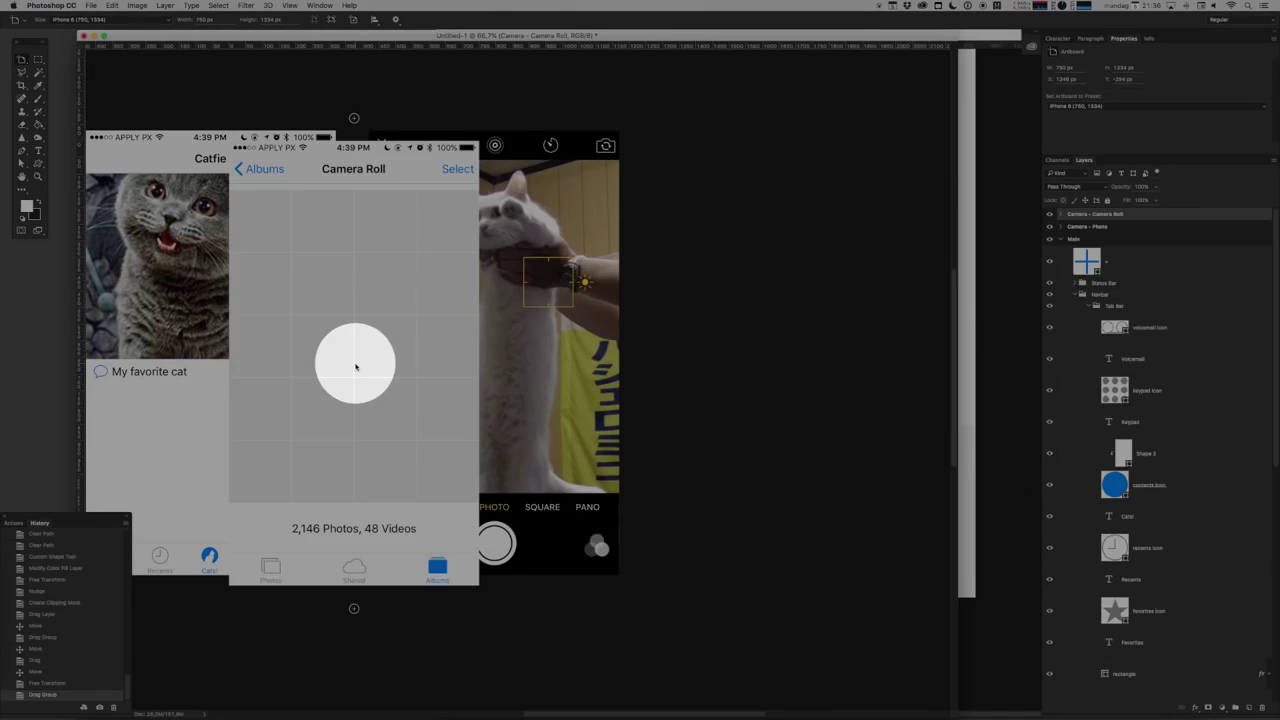
left_click_drag(377, 289, 643, 287)
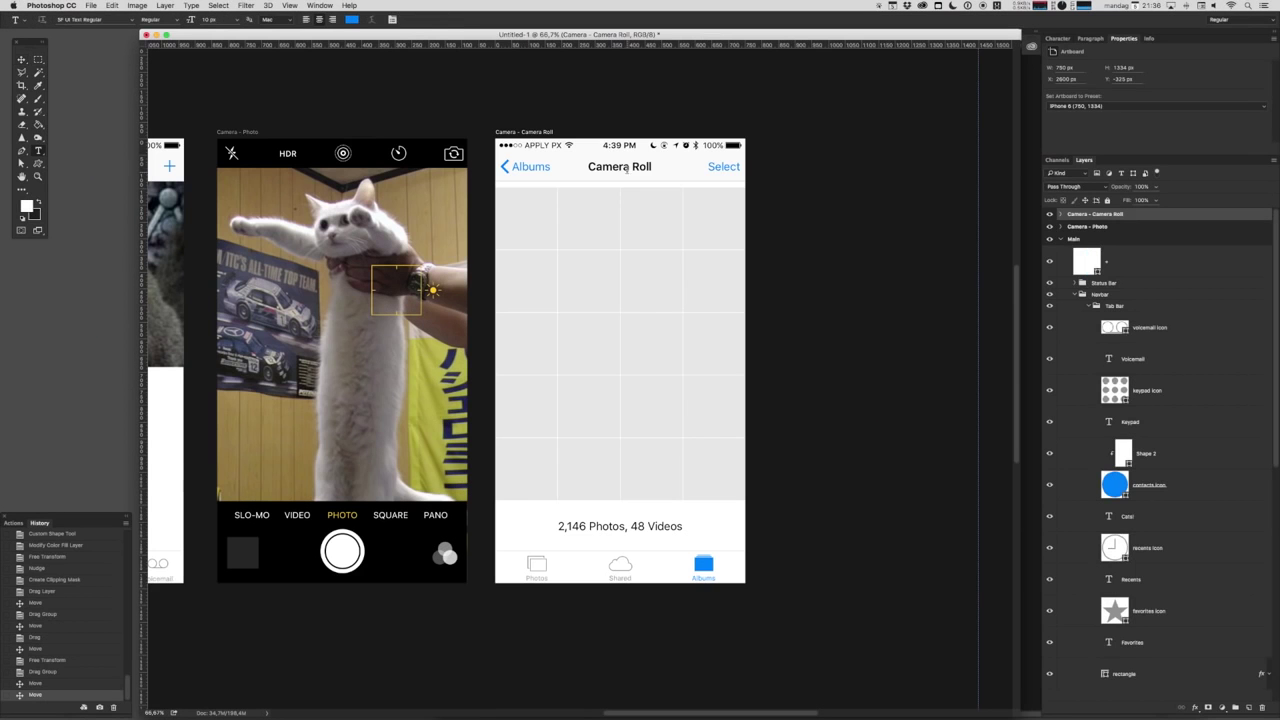
Change the "Camera Roll" title to "Catfie" and delete the Albums back button and the Select label from that header
double_click(620, 166)
type("Catfie")
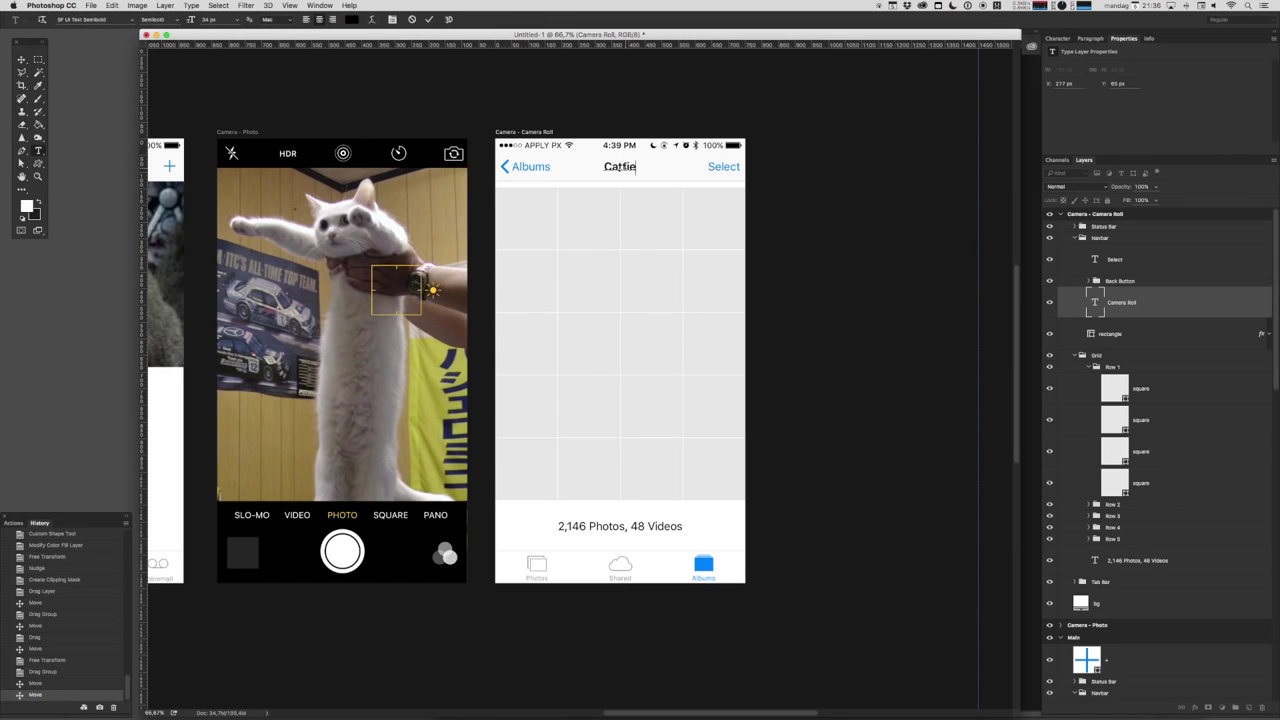
left_click(1120, 281)
key("v")
key("Delete")
left_click(704, 160)
key("Delete")
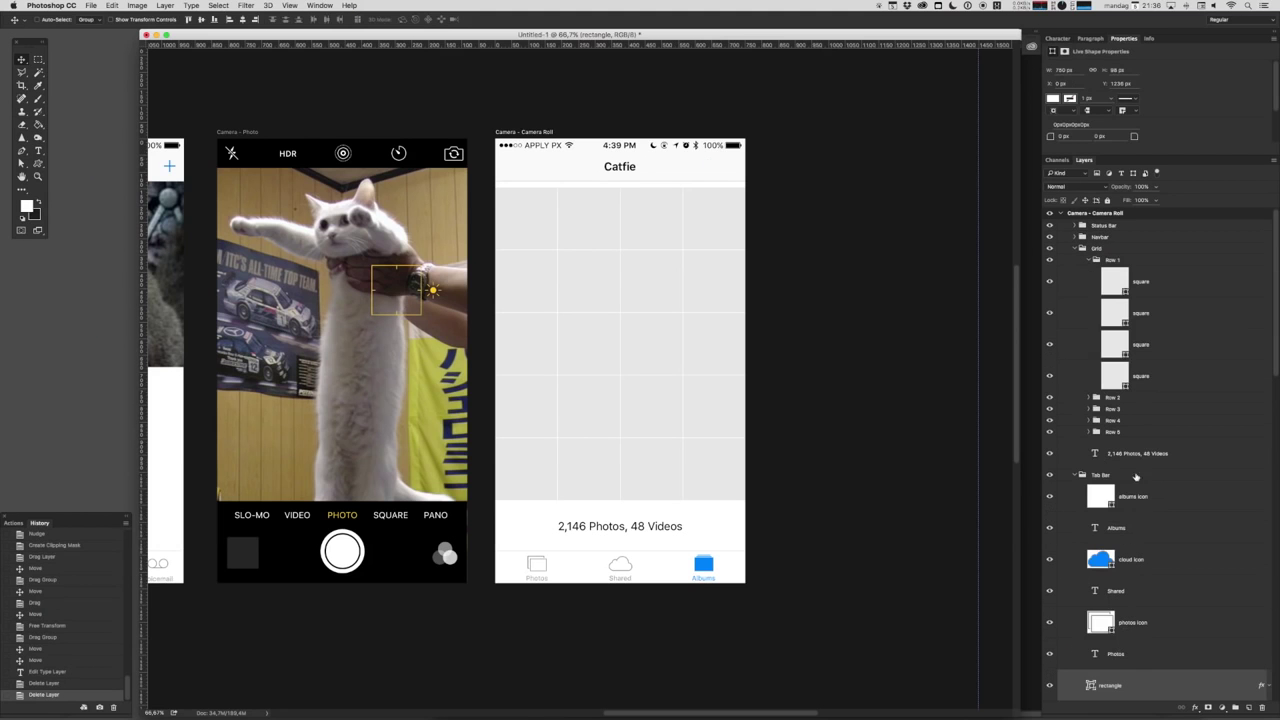
Replace the photo grid screen's tab bar with a copy of the Main artboard's Tab Bar group
left_click(1107, 477)
key("Delete")
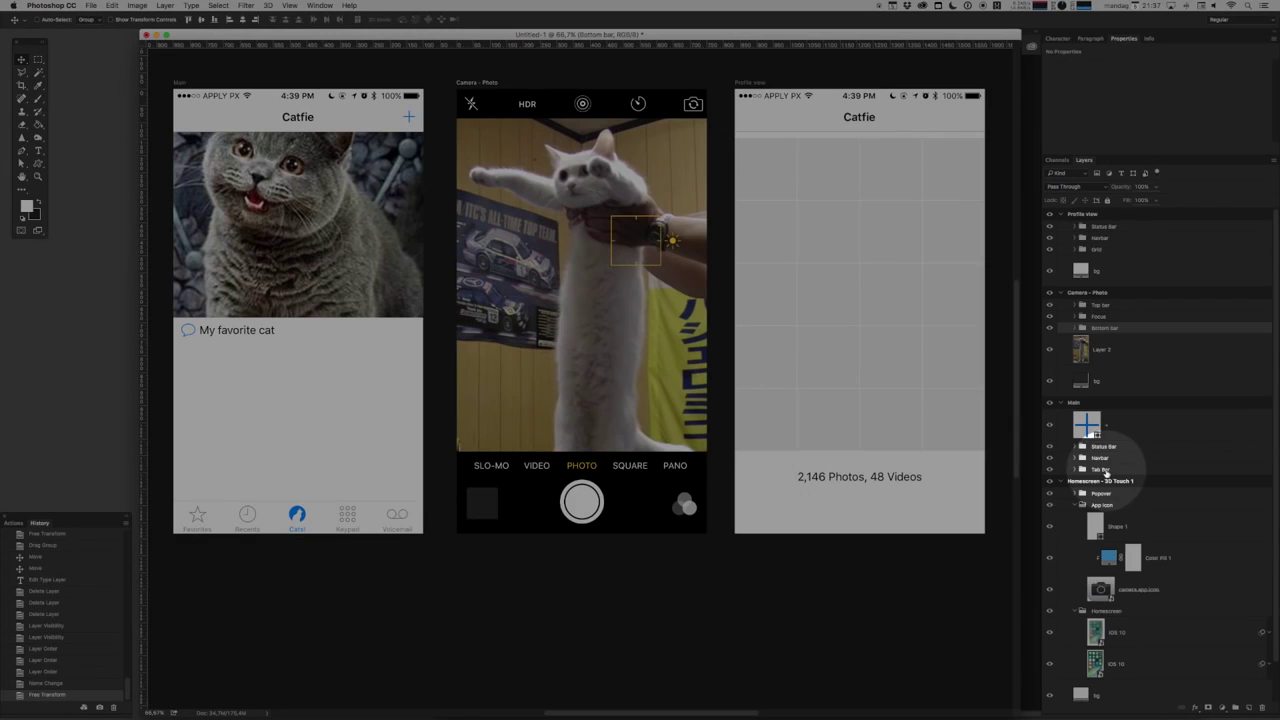
left_click(1101, 470)
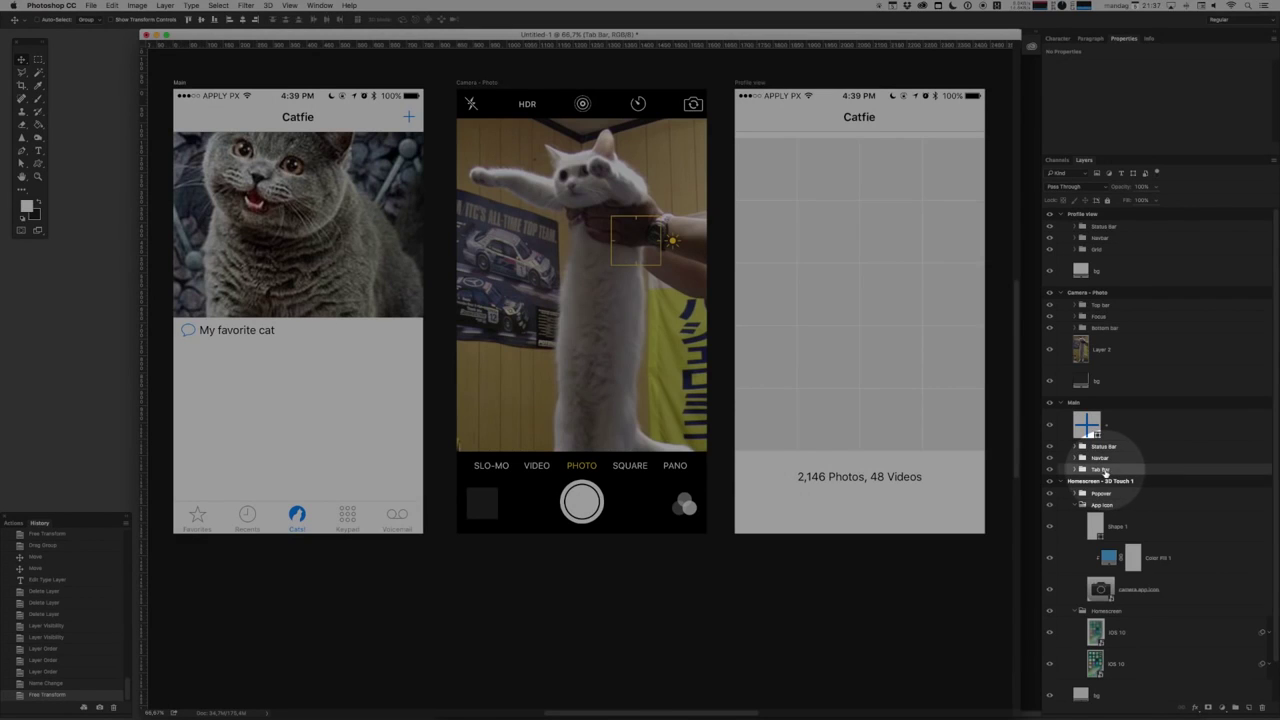
left_click_drag(1101, 471, 1108, 262)
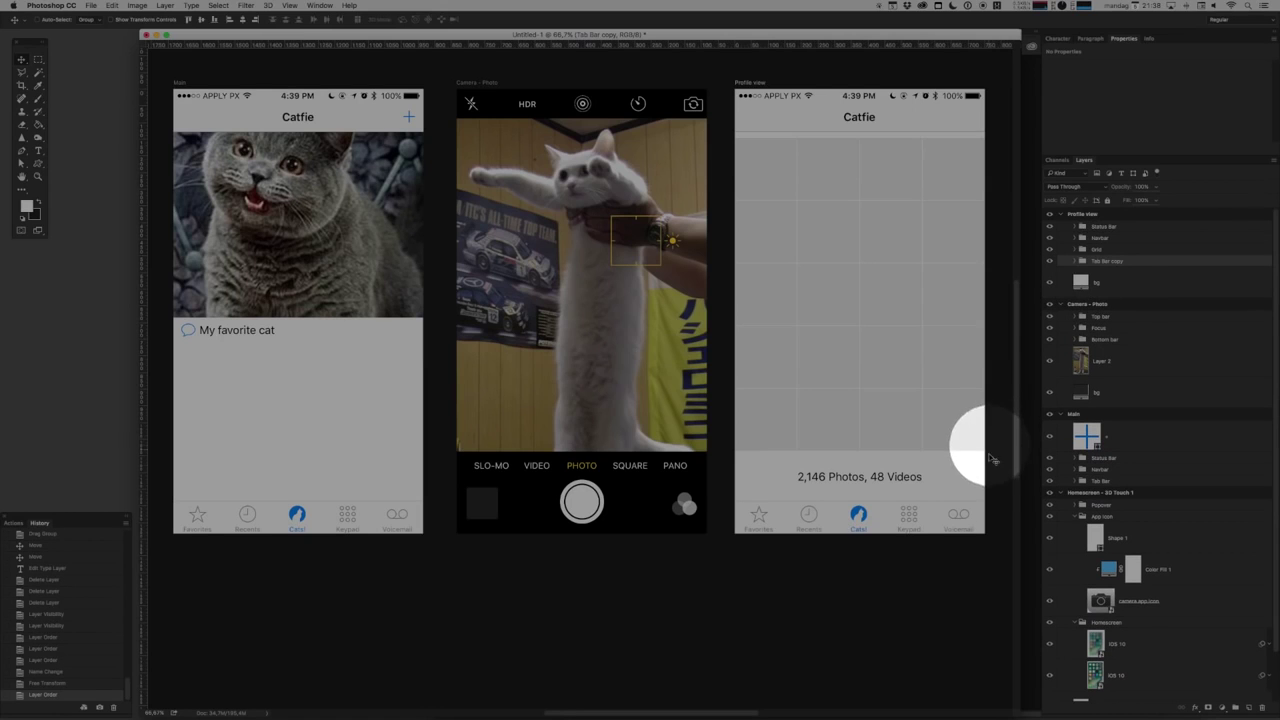
Delete the "2,146 Photos, 48 Videos" text from the Profile view artboard
scroll(680, 505, "right", 5)
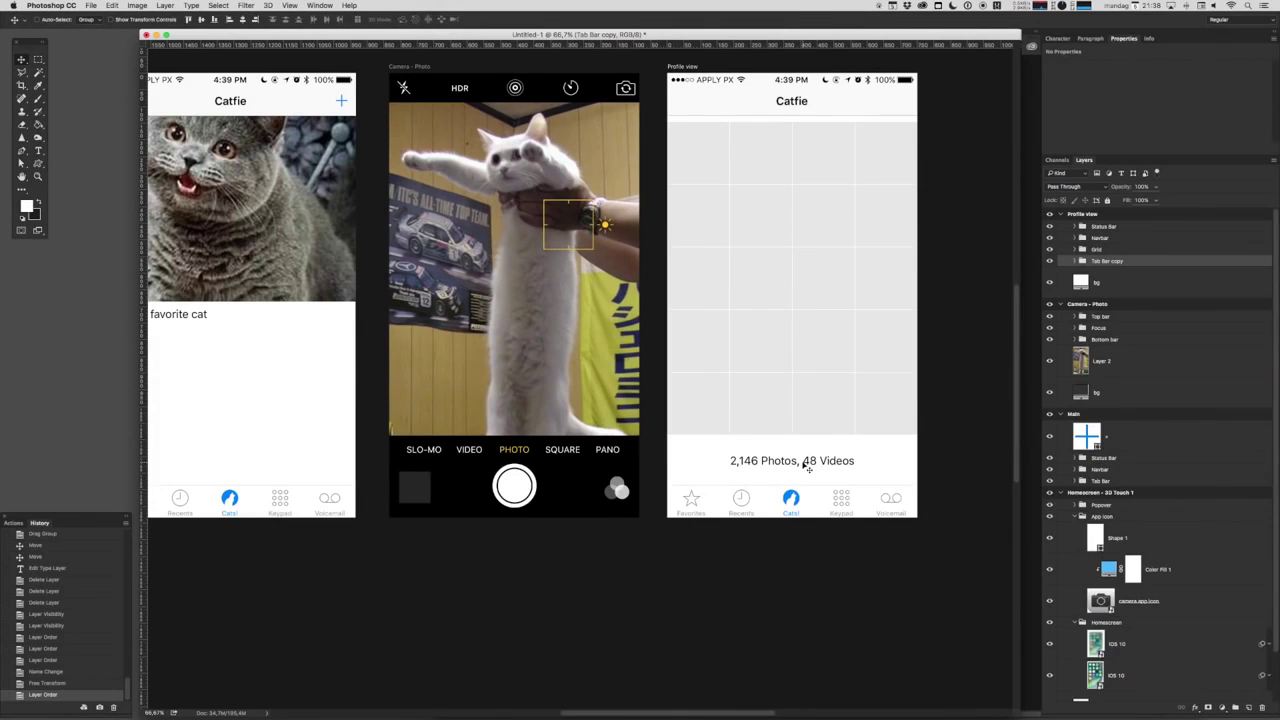
left_click(808, 466)
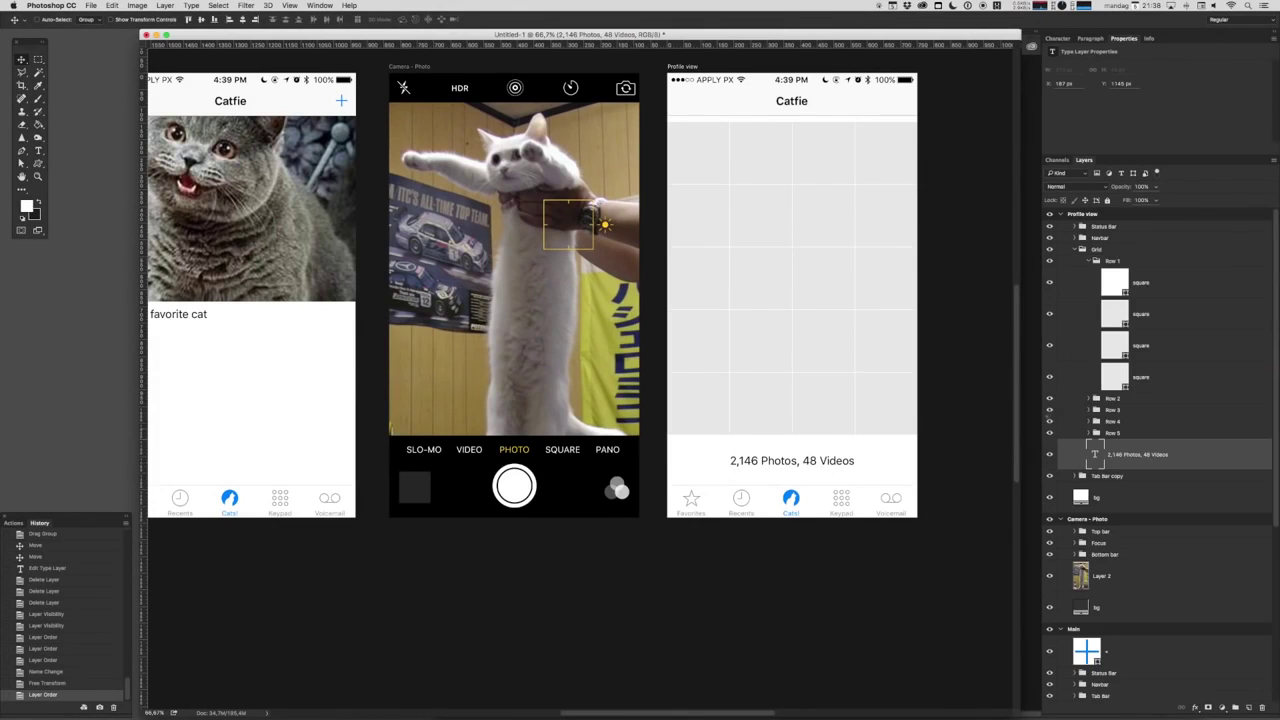
key("Delete")
Select grid rows 1 to 5 in Profile view and move them down to leave blank space below the header
left_click(730, 152)
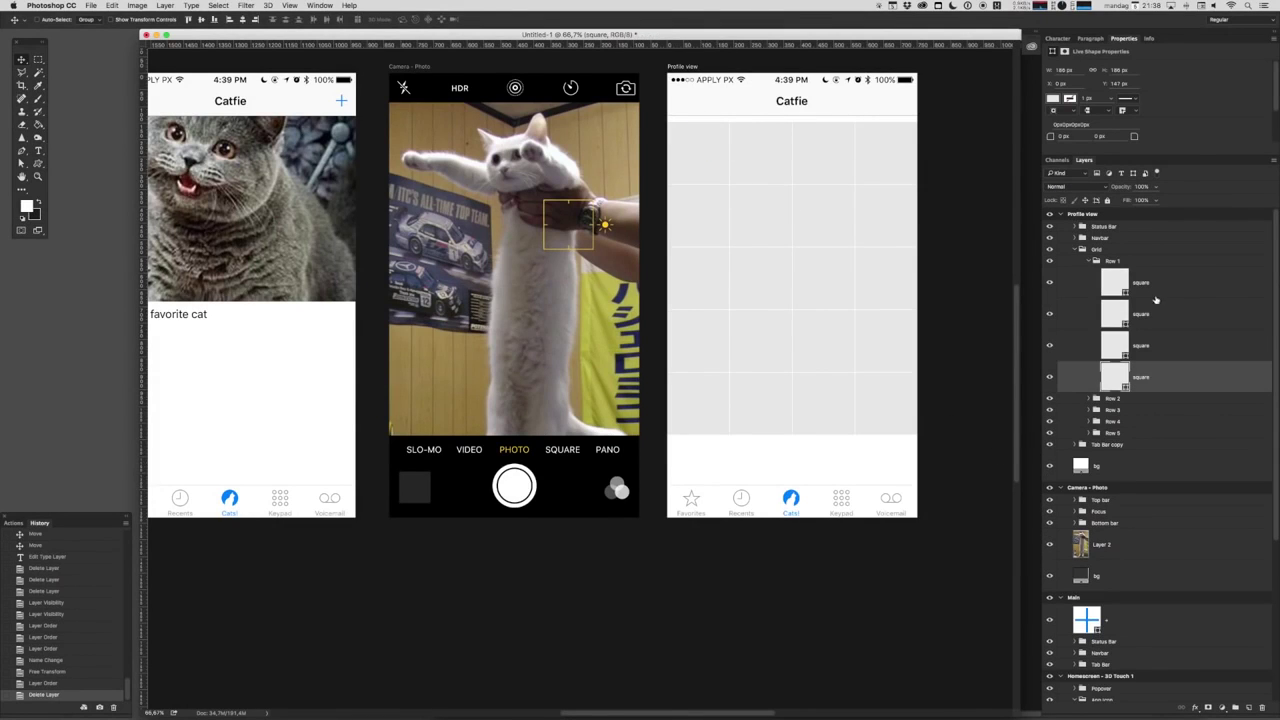
left_click(1104, 262)
left_click(1089, 261)
left_click(1110, 306, "shift")
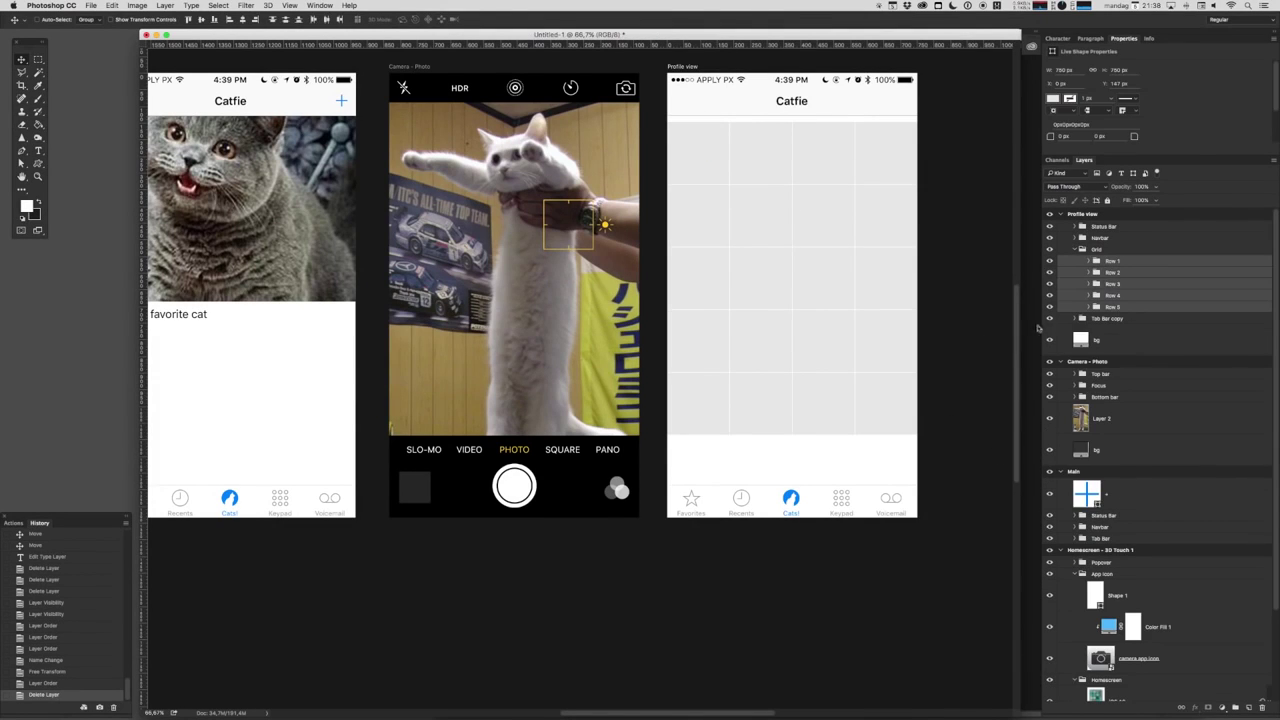
left_click_drag(898, 298, 897, 346)
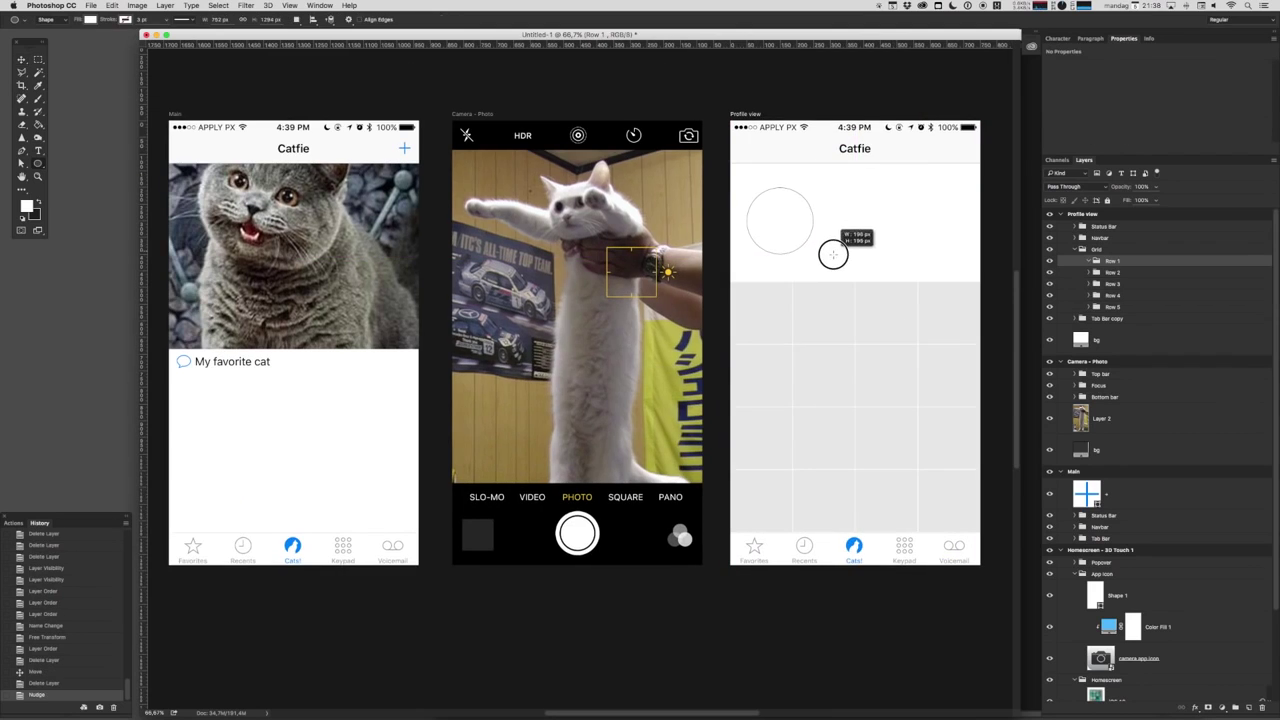
Draw a light grey circle in the blank space above the grid, scaled to about 211 px, and adjust its position
left_click_drag(815, 252, 815, 252)
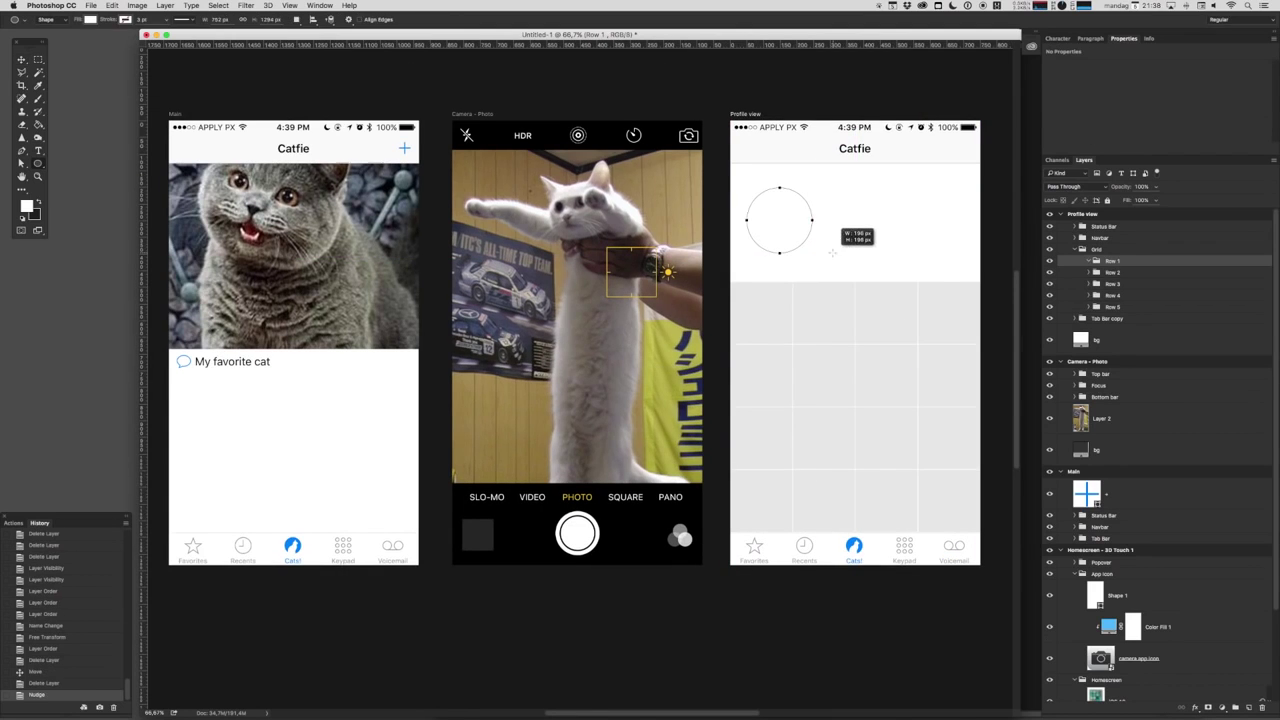
key("ctrl+t")
left_click_drag(813, 184, 820, 176)
key("Return")
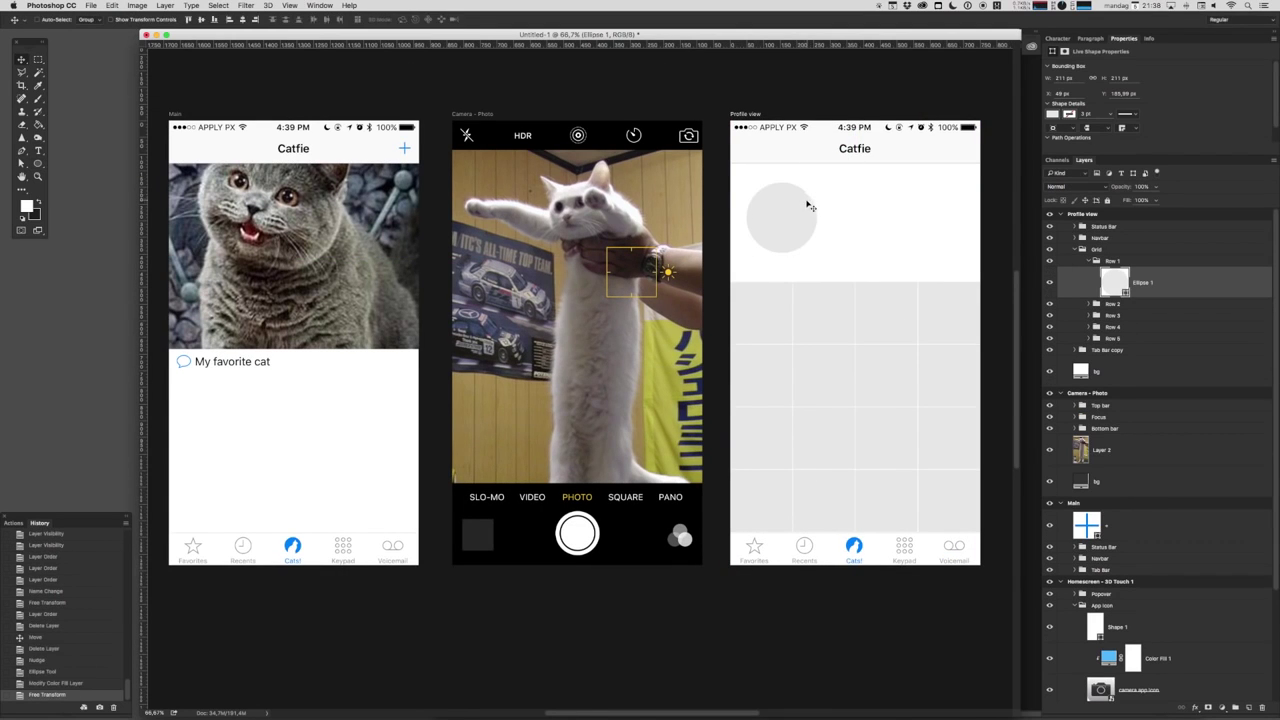
left_click_drag(784, 228, 784, 225)
Copy the avatar's portrait image from the UI kit's Messages - Drawing artboard into Profile view, above the grey circle's layer
left_click_drag(760, 37, 619, 125)
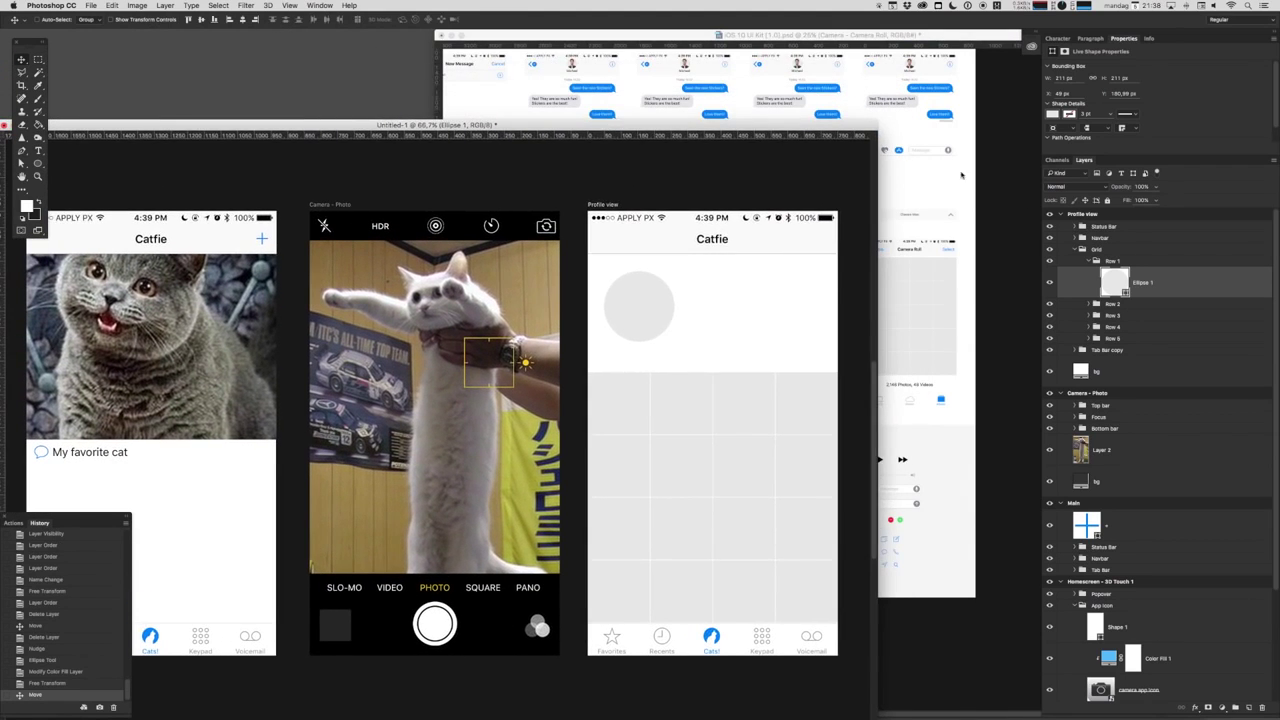
left_click(830, 79)
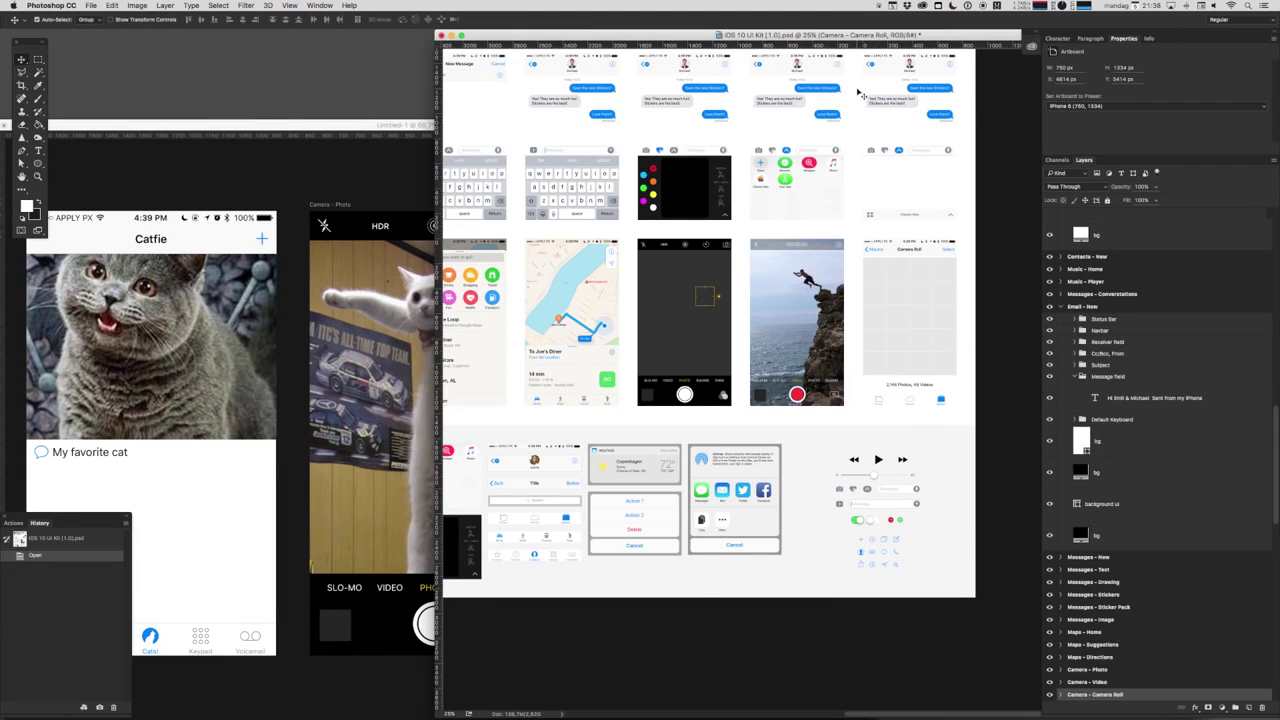
scroll(858, 93, "up", 2)
scroll(700, 250, "up", 3)
left_click(612, 303)
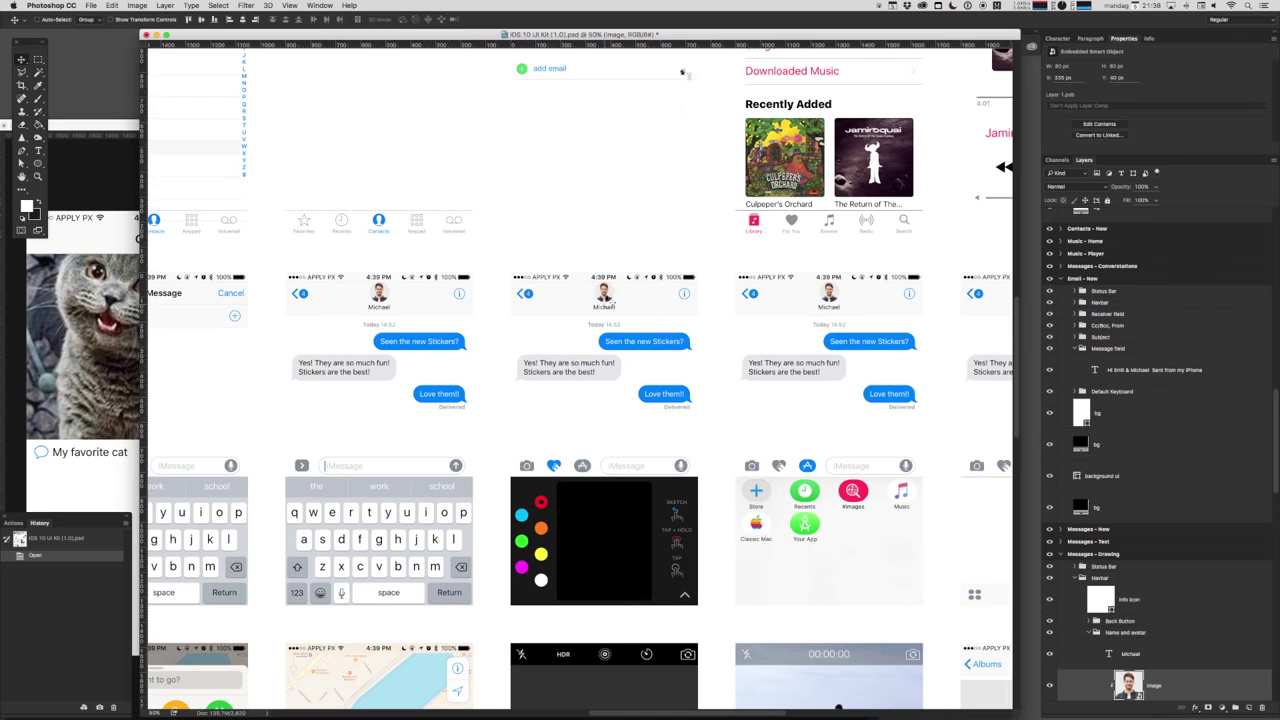
left_click_drag(706, 35, 997, 73)
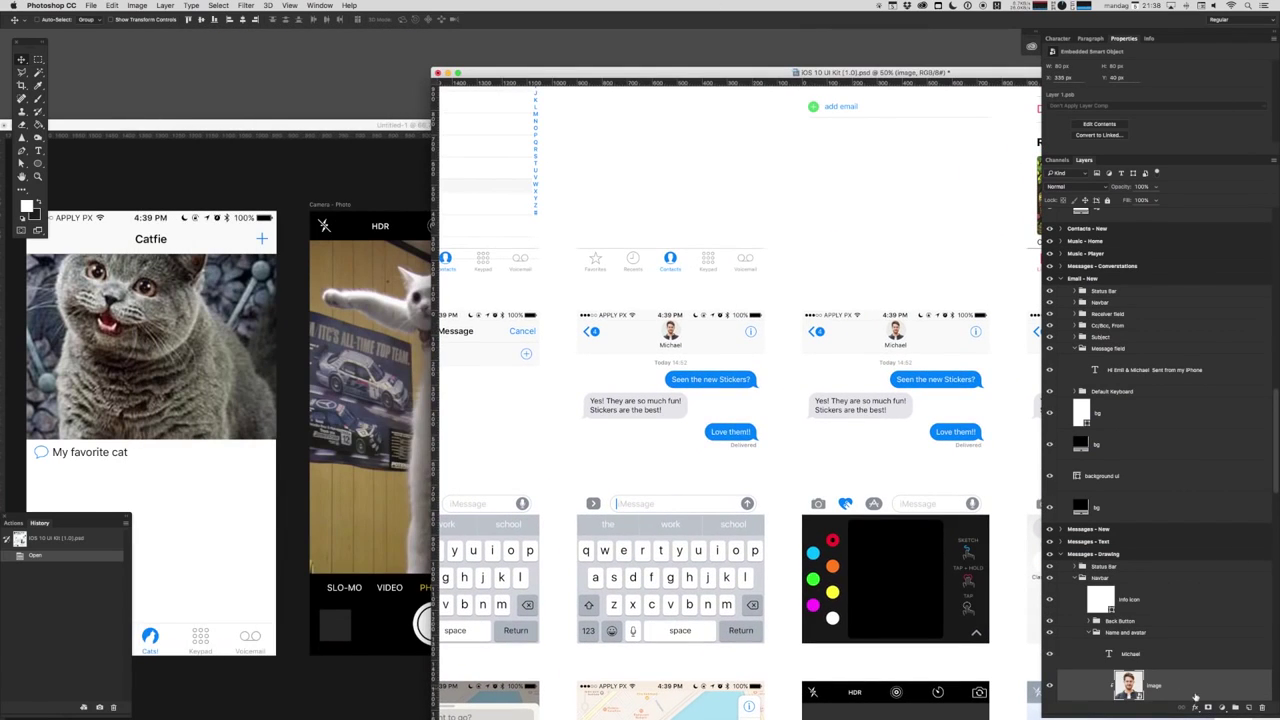
left_click_drag(1195, 697, 290, 275)
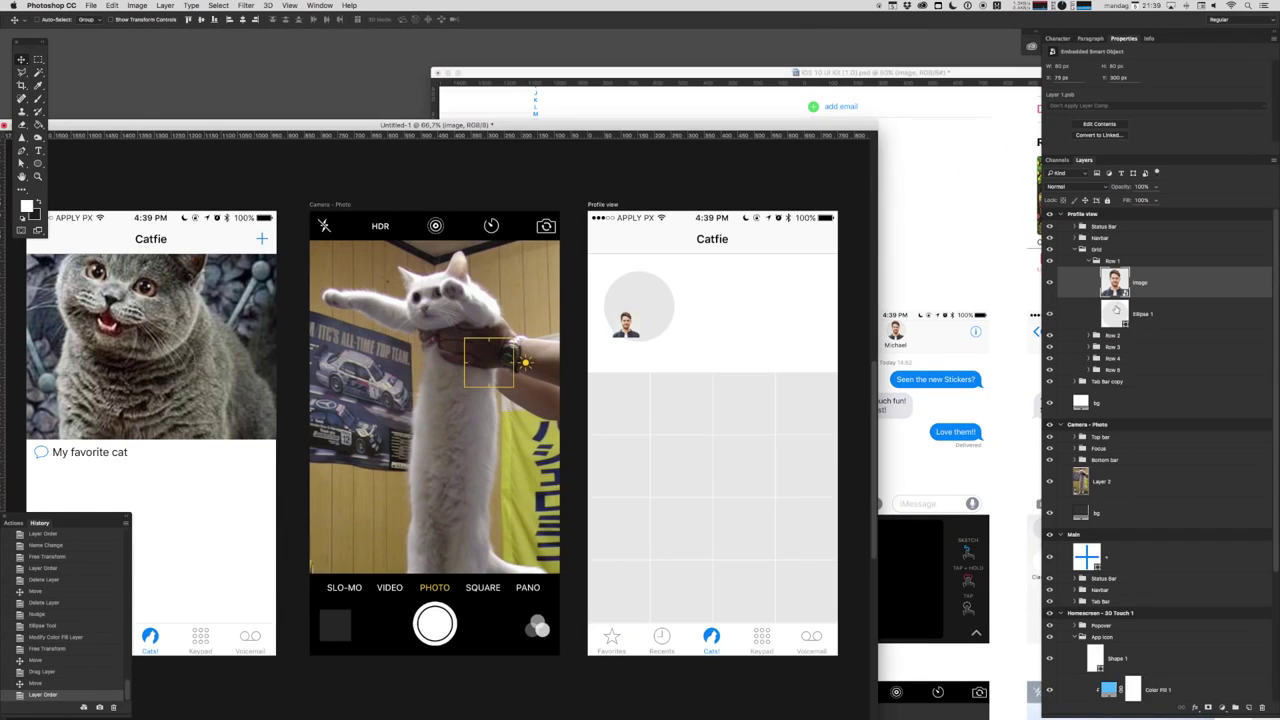
Enlarge the portrait image to cover the grey circle and clip it to the circle with a clipping mask
key("super+t")
mouse_move(640, 307)
left_mouse_down()
mouse_move(686, 294)
mouse_move(714, 256)
mouse_move(657, 316)
left_mouse_up()
key("Return")
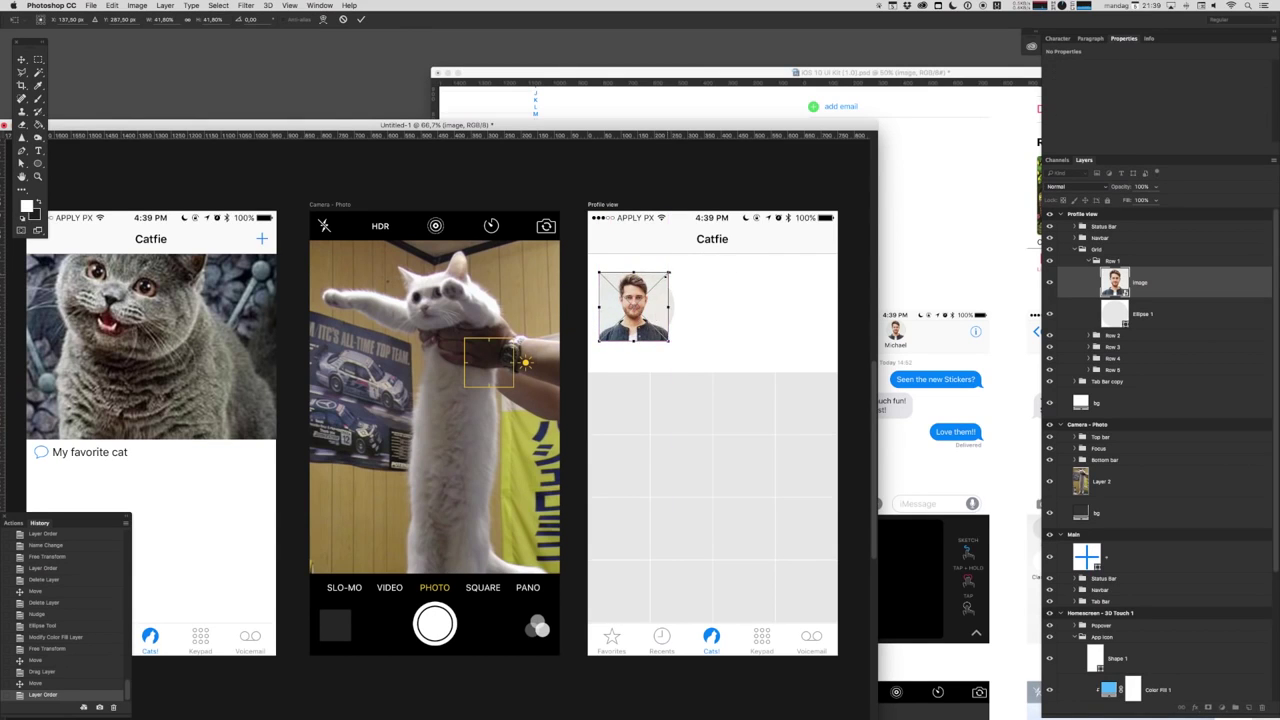
key("alt+super+g")
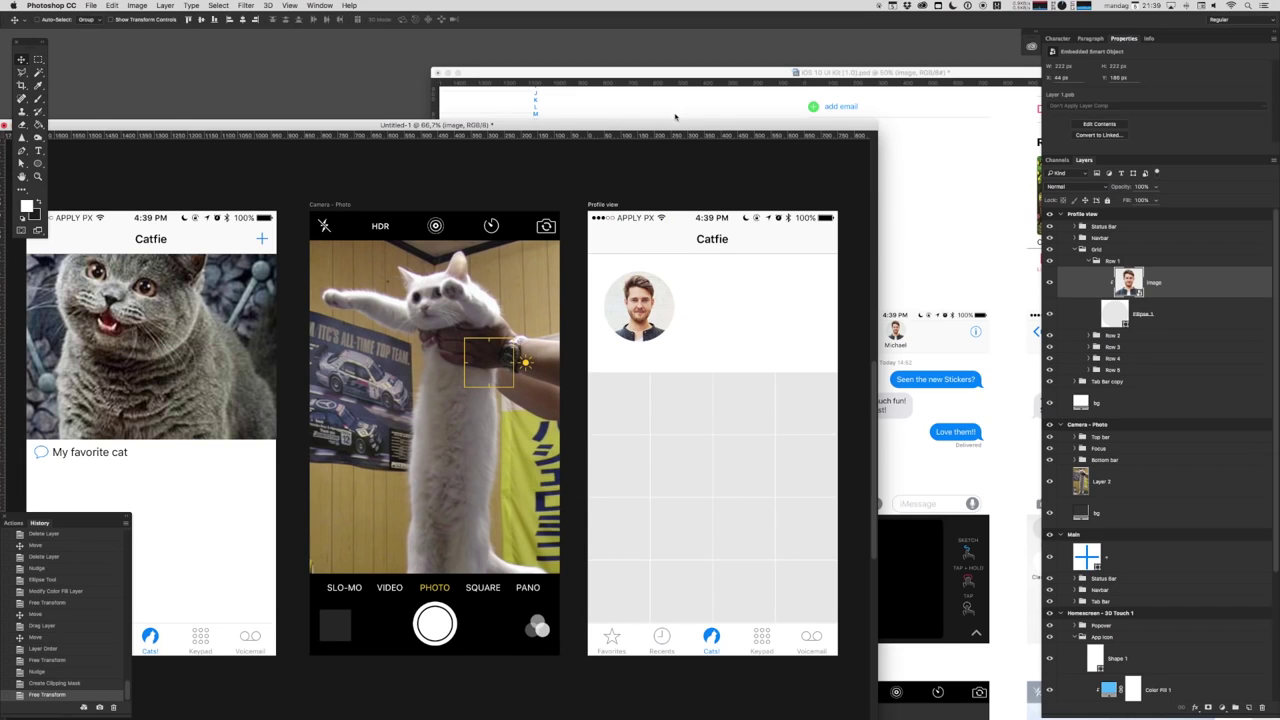
Copy the Full Name text layer from the UI kit's Contacts - Details artboard into Profile view, beside the portrait
left_click_drag(671, 121, 691, 35)
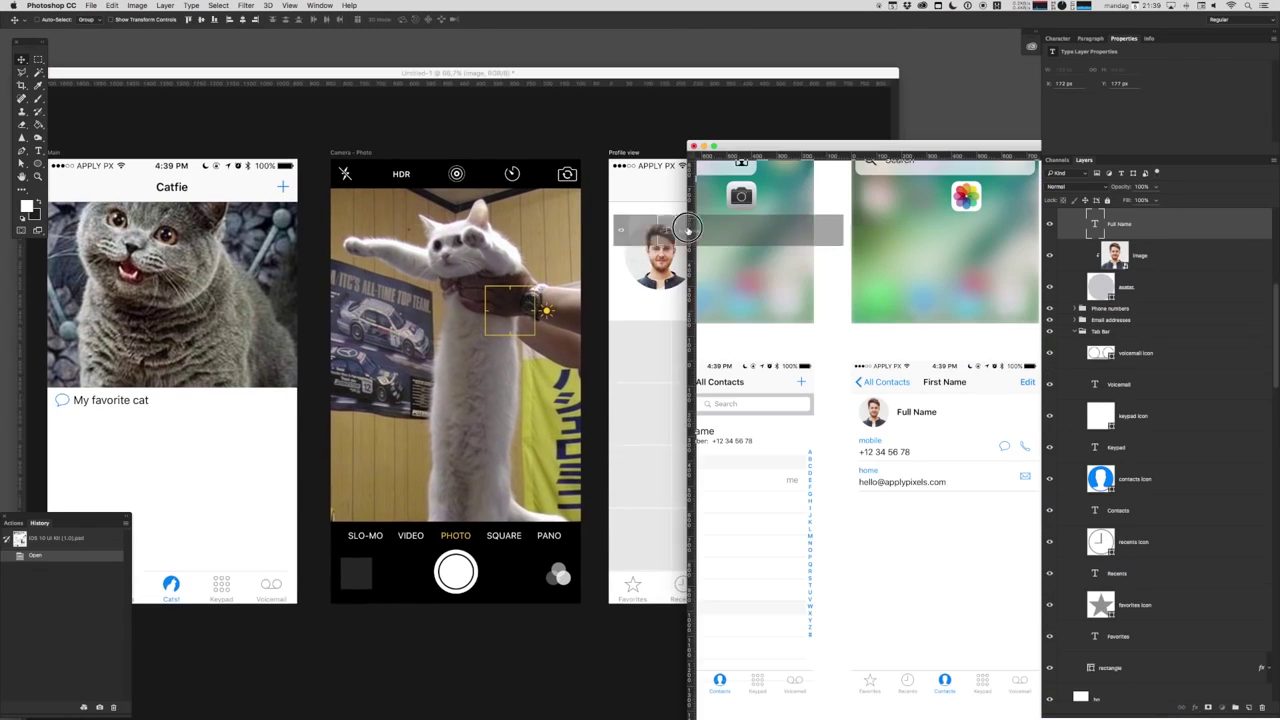
left_click_drag(690, 230, 620, 280)
Copy the grey message preview text from the UI kit's Messages - Conversations artboard below Full Name and change it to "42 Catfies"
left_click_drag(800, 392, 968, 450)
scroll(968, 450, "left", 10)
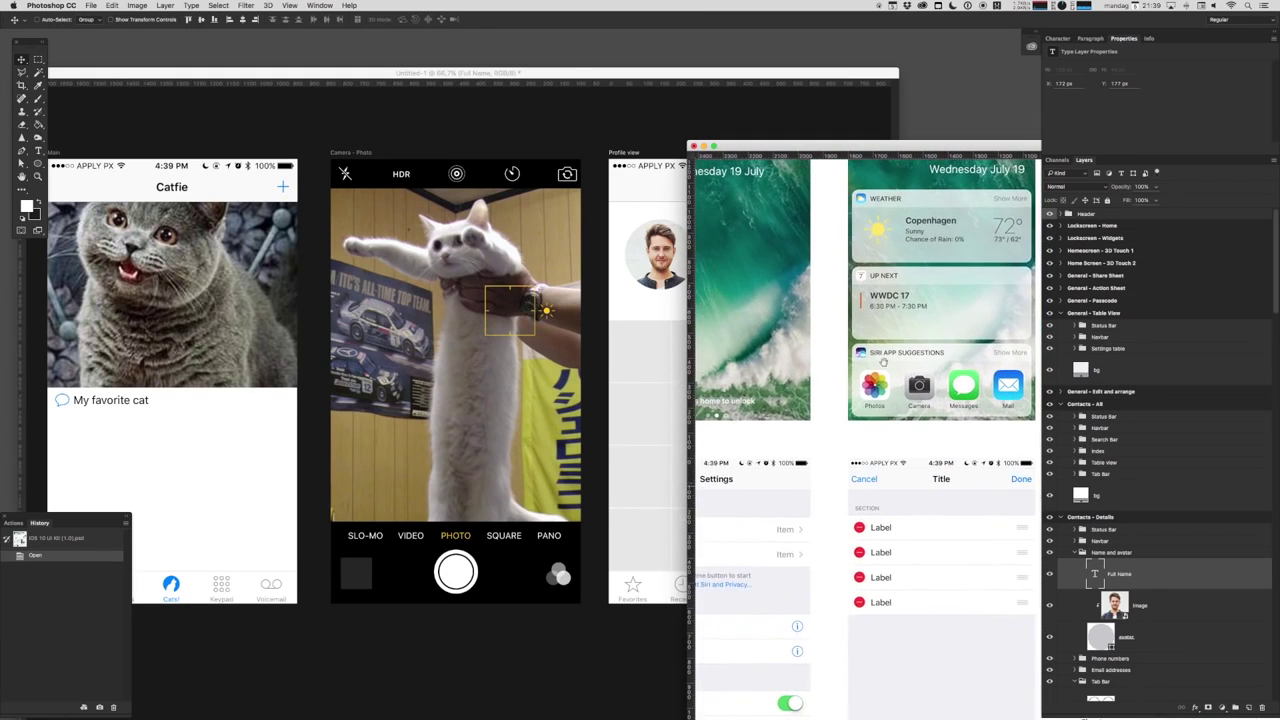
scroll(951, 358, "down", 5)
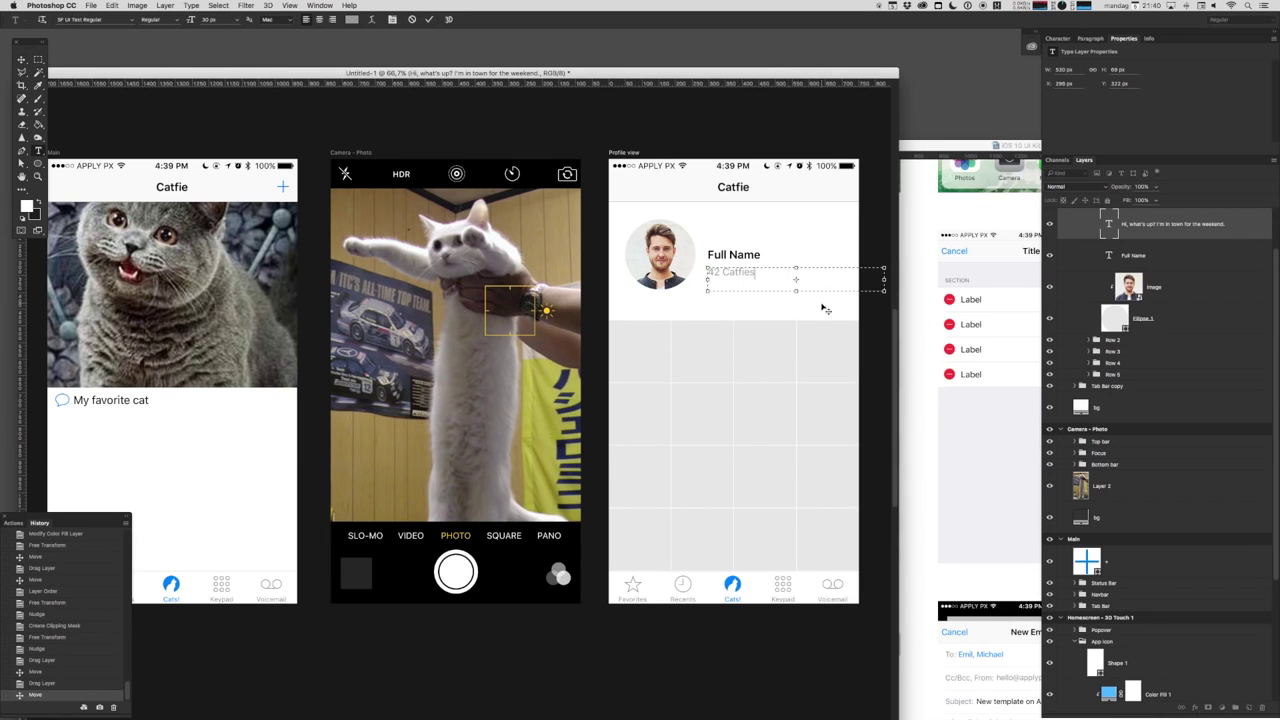
key("super+Return")
key("v")
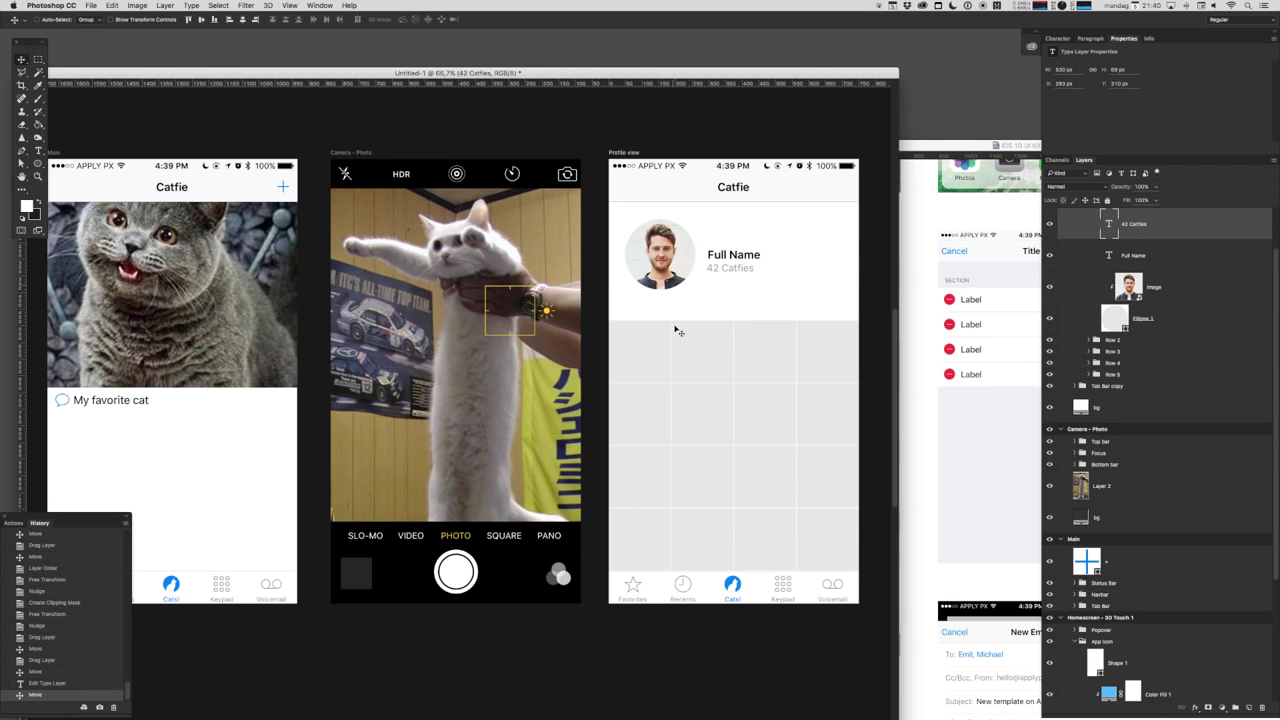
Review the mockup's home screen, Main, Camera - Photo and Profile view artboards side by side
left_click(620, 355)
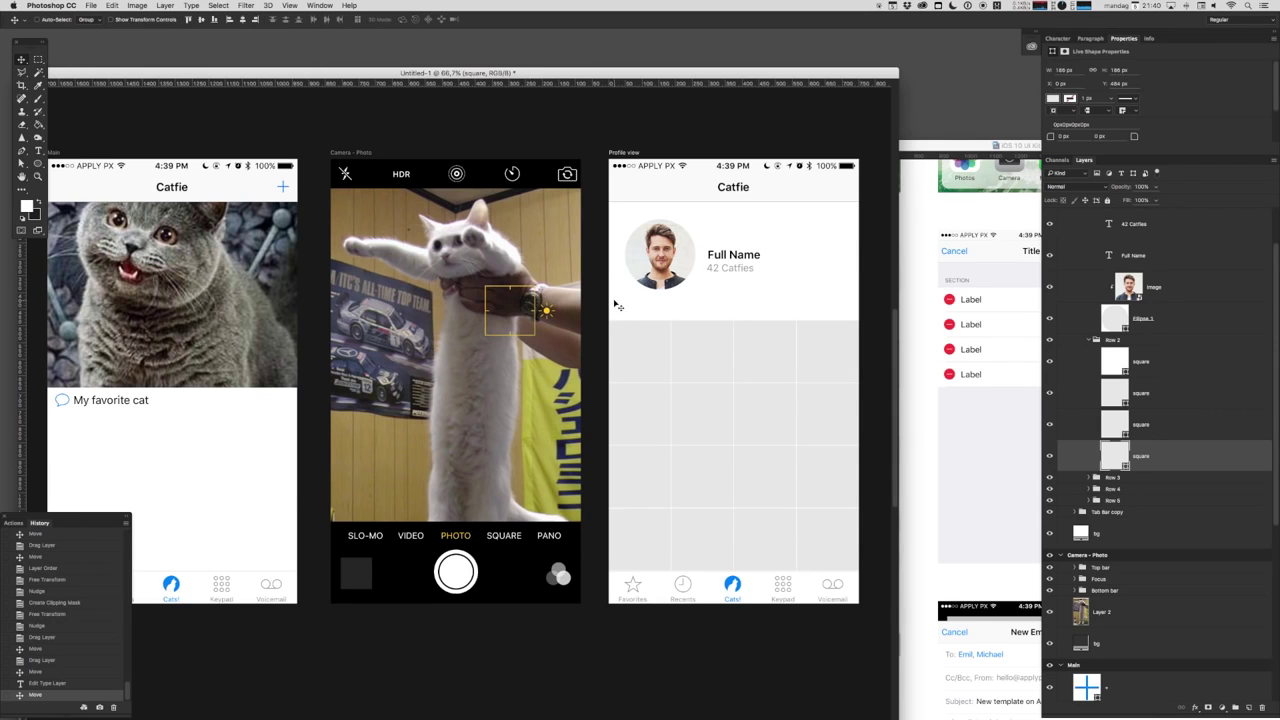
left_click_drag(681, 219, 740, 197)
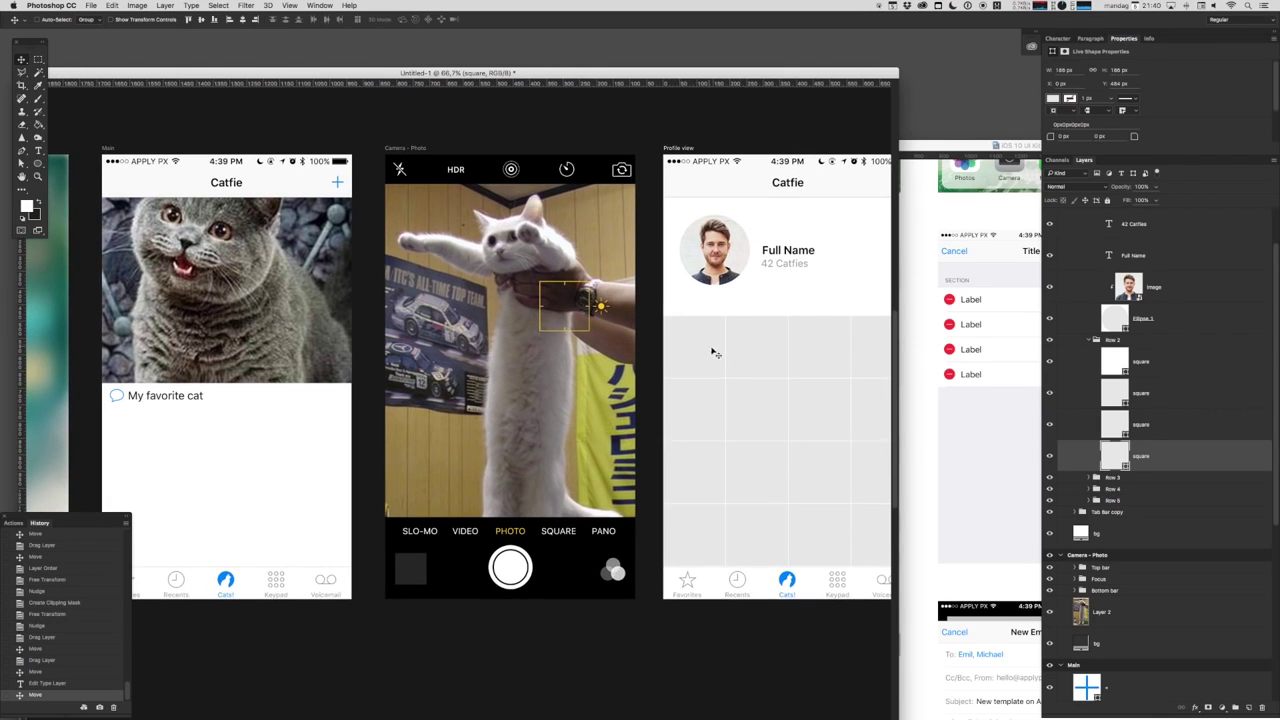
scroll(683, 338, "left", 10)
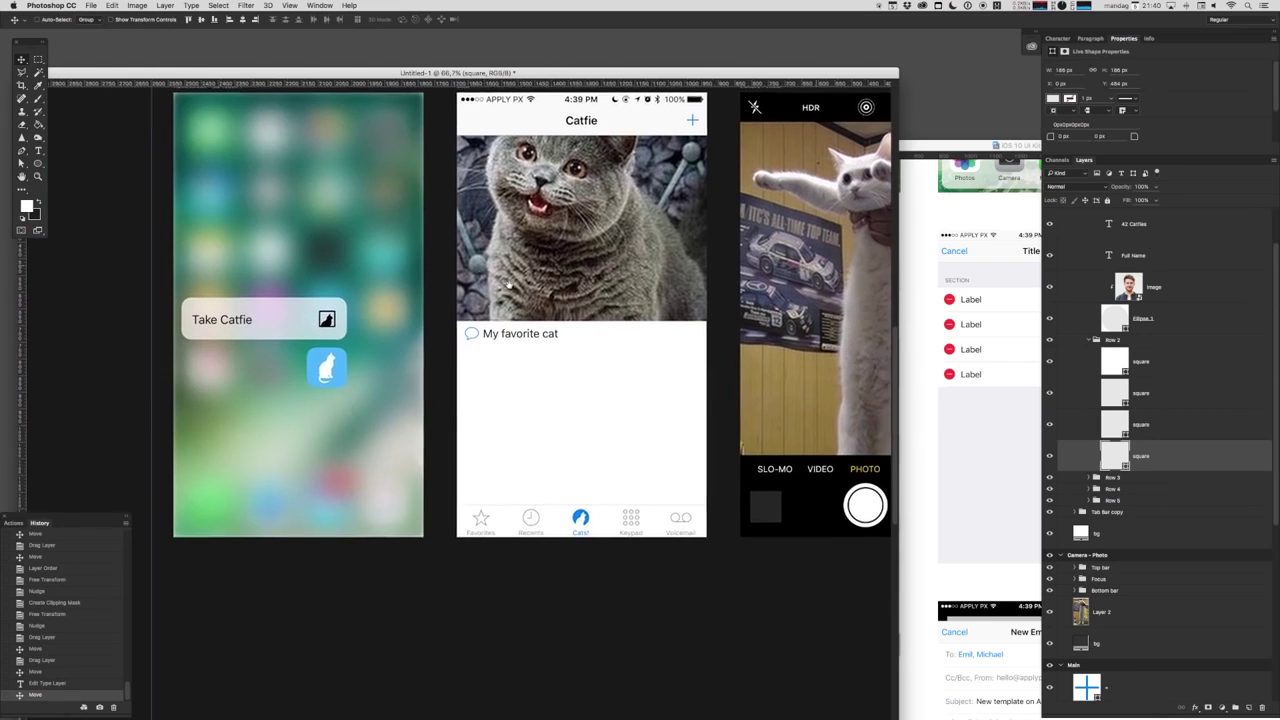
scroll(345, 305, "right", 5)
key("super+minus")
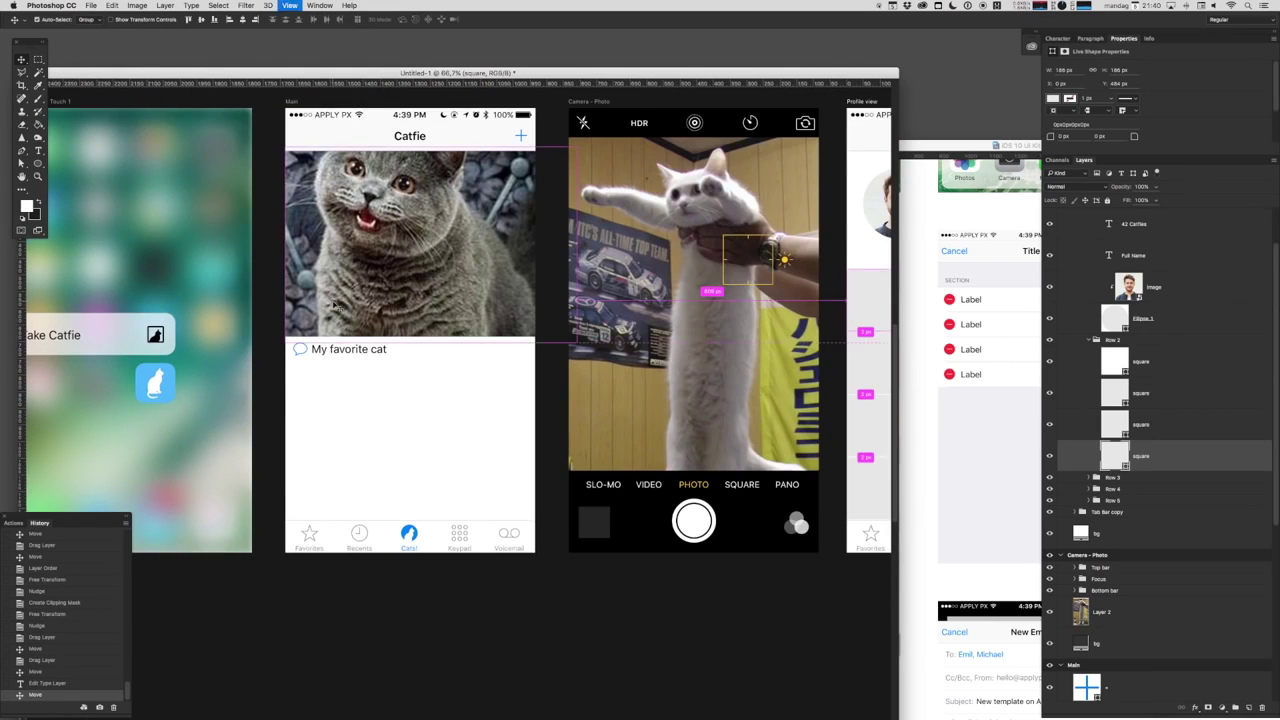
scroll(590, 270, "right", 3)
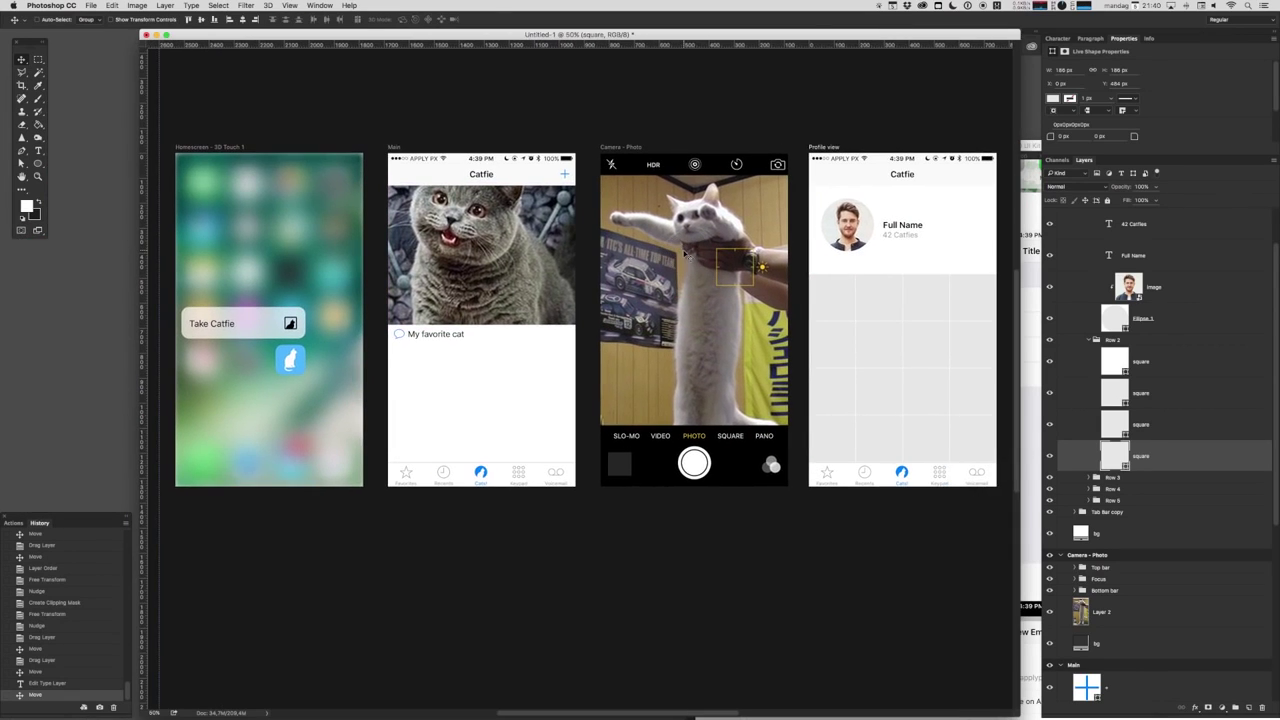
left_click_drag(813, 34, 781, 47)
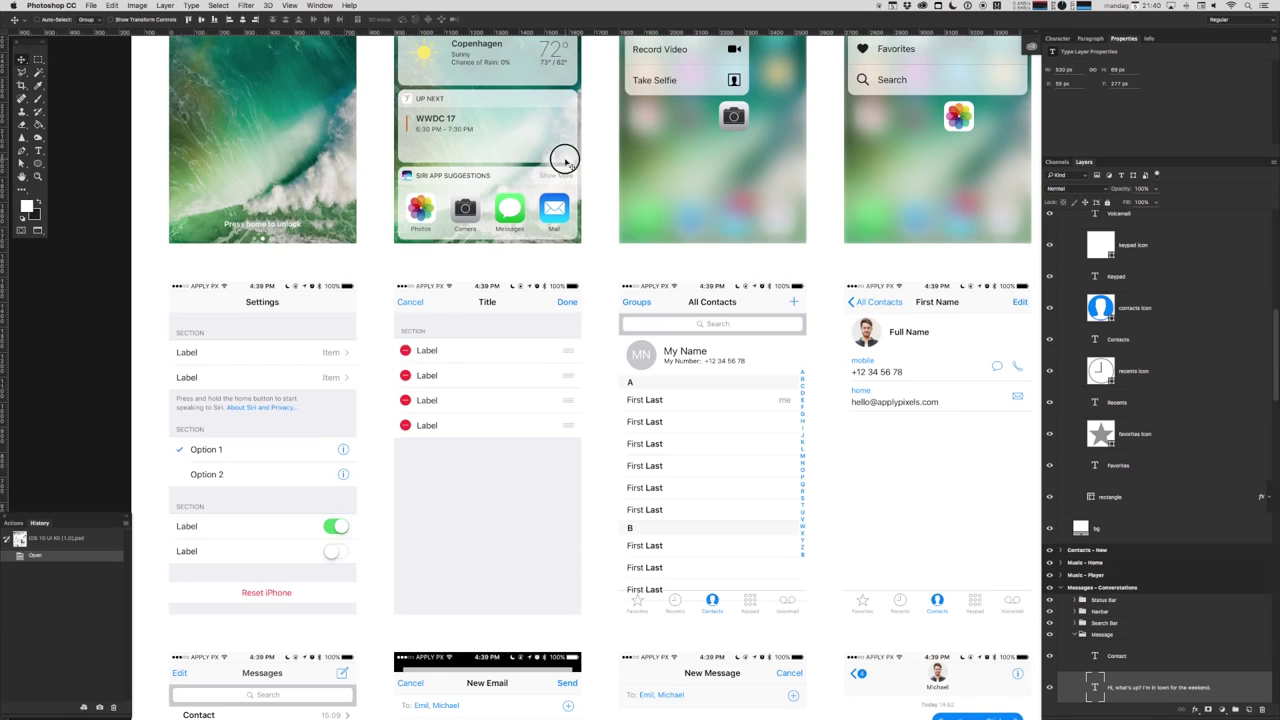
Look over the UI kit's 3D Touch, share sheet, action sheet, passcode, contacts and music templates
scroll(580, 380, "up", 4)
scroll(551, 466, "right", 15)
scroll(551, 466, "down", 5)
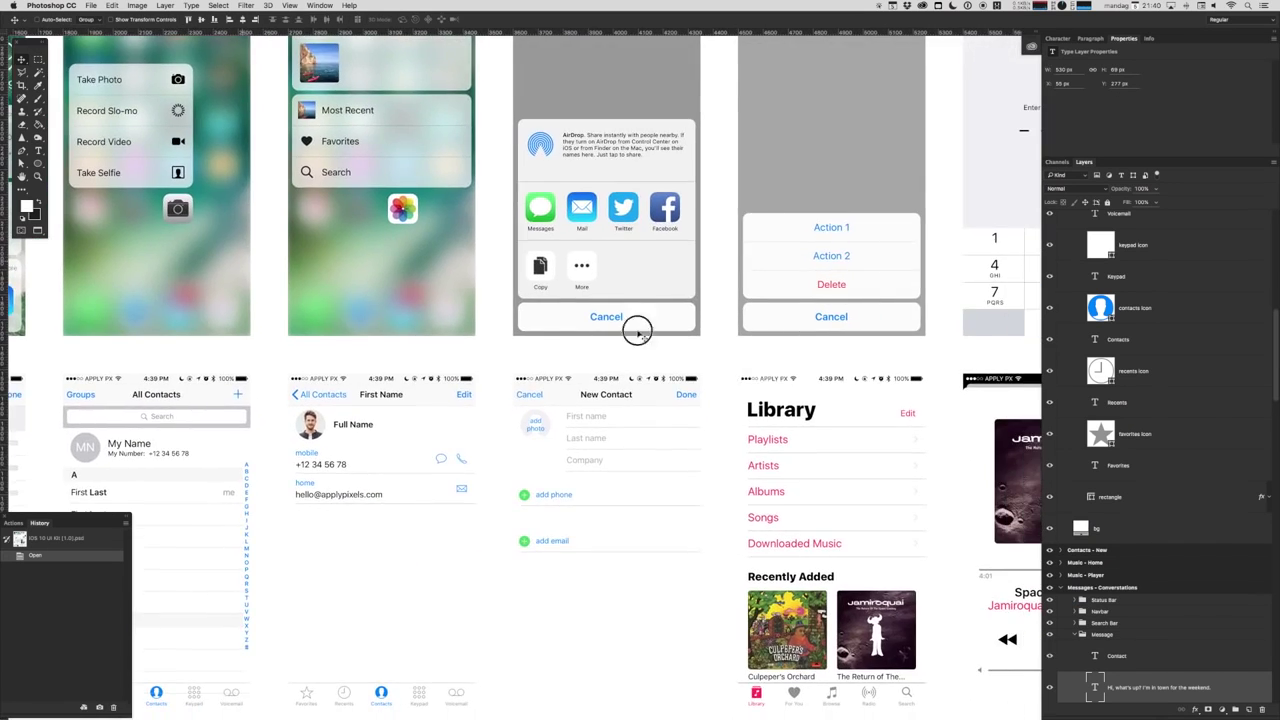
scroll(511, 340, "down", 3)
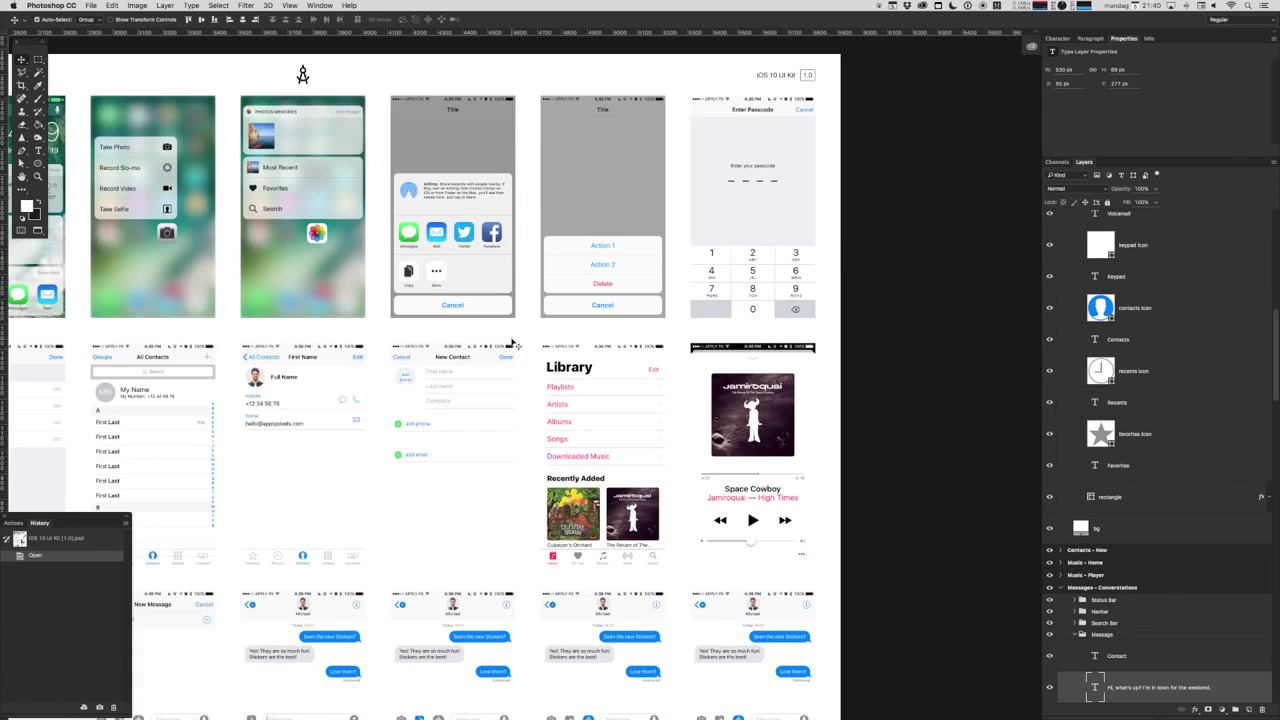
scroll(707, 205, "left", 6)
scroll(707, 205, "left", 2)
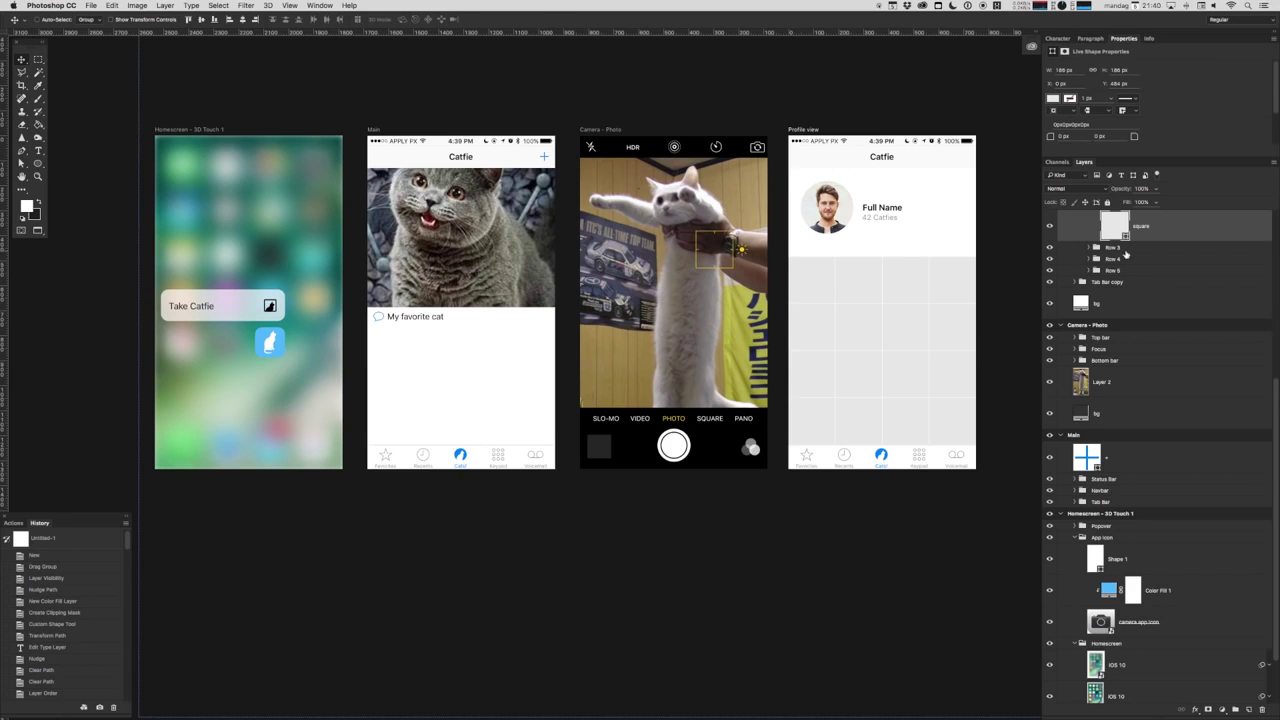
Examine Profile view's layer structure in the mockup, including its Grid group and tab bar
scroll(1150, 250, "up", 5)
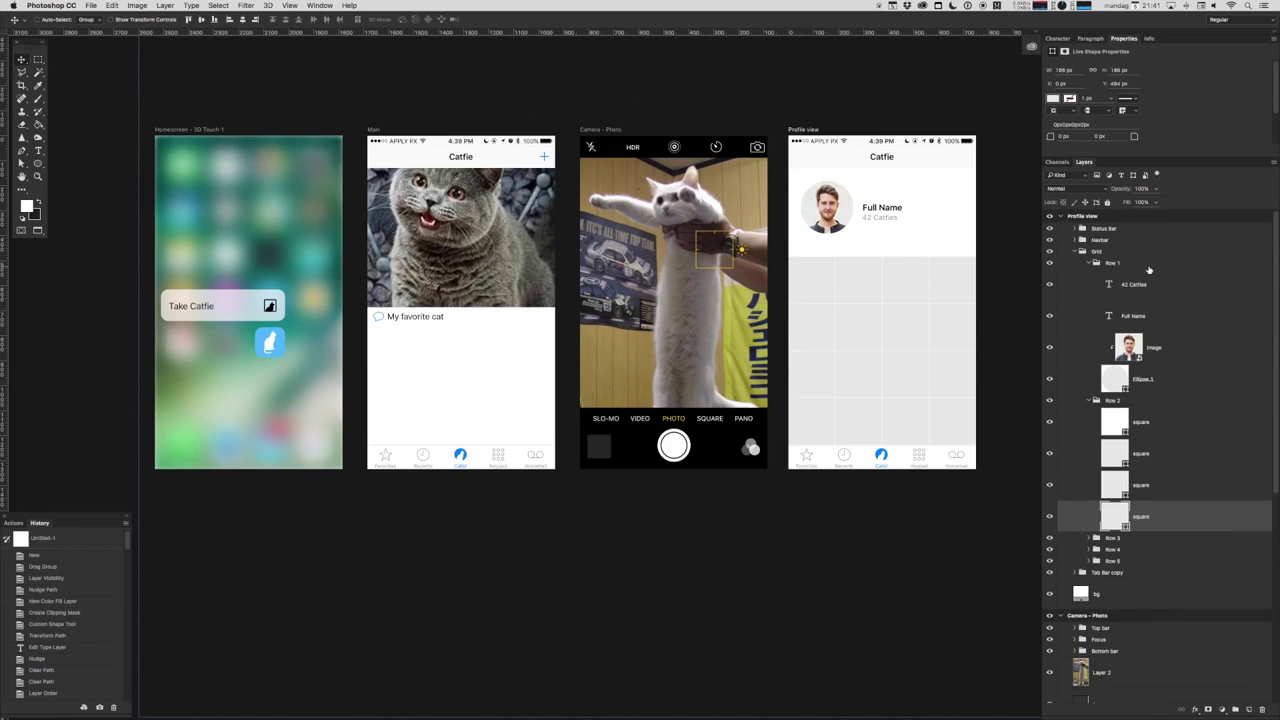
left_click(1079, 252)
left_click(1075, 252)
left_click(881, 466)
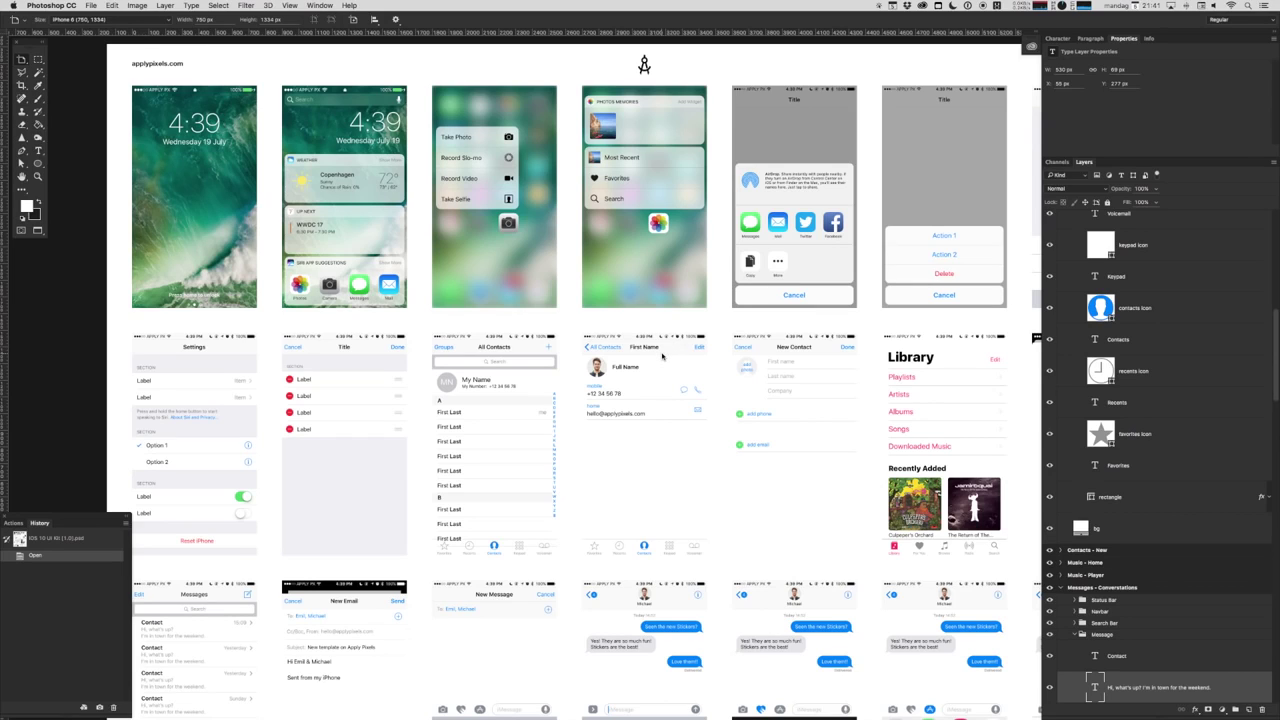
Browse the UI kit's messages, maps and camera templates and the separate keyboard, bar and control elements below them
key("v")
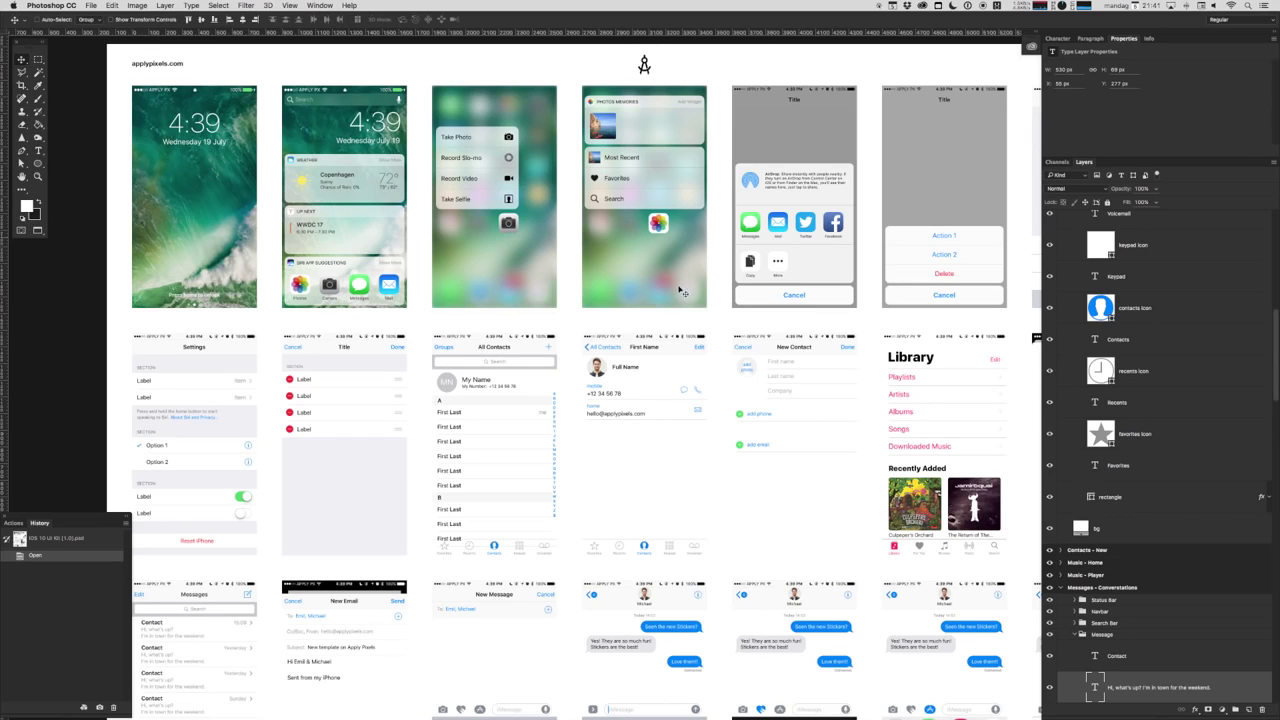
left_click(817, 413)
scroll(817, 413, "down", 10)
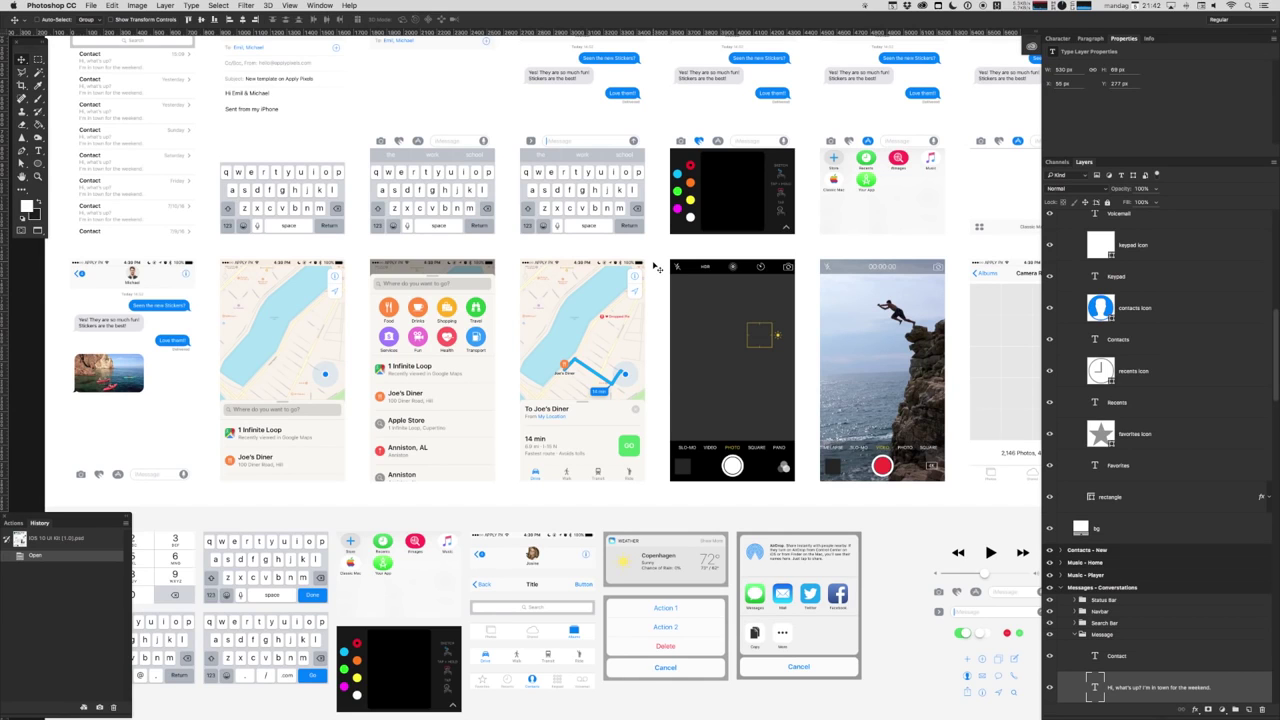
scroll(755, 340, "up", 5)
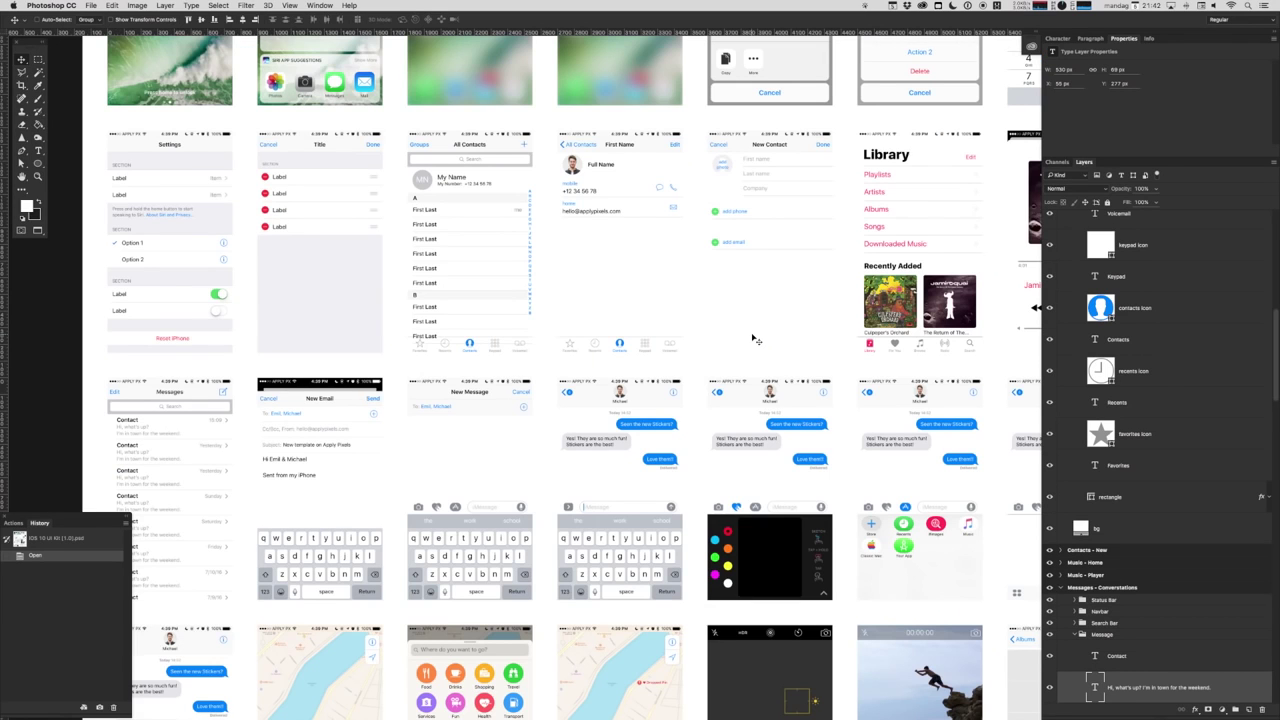
scroll(763, 338, "up", 3)
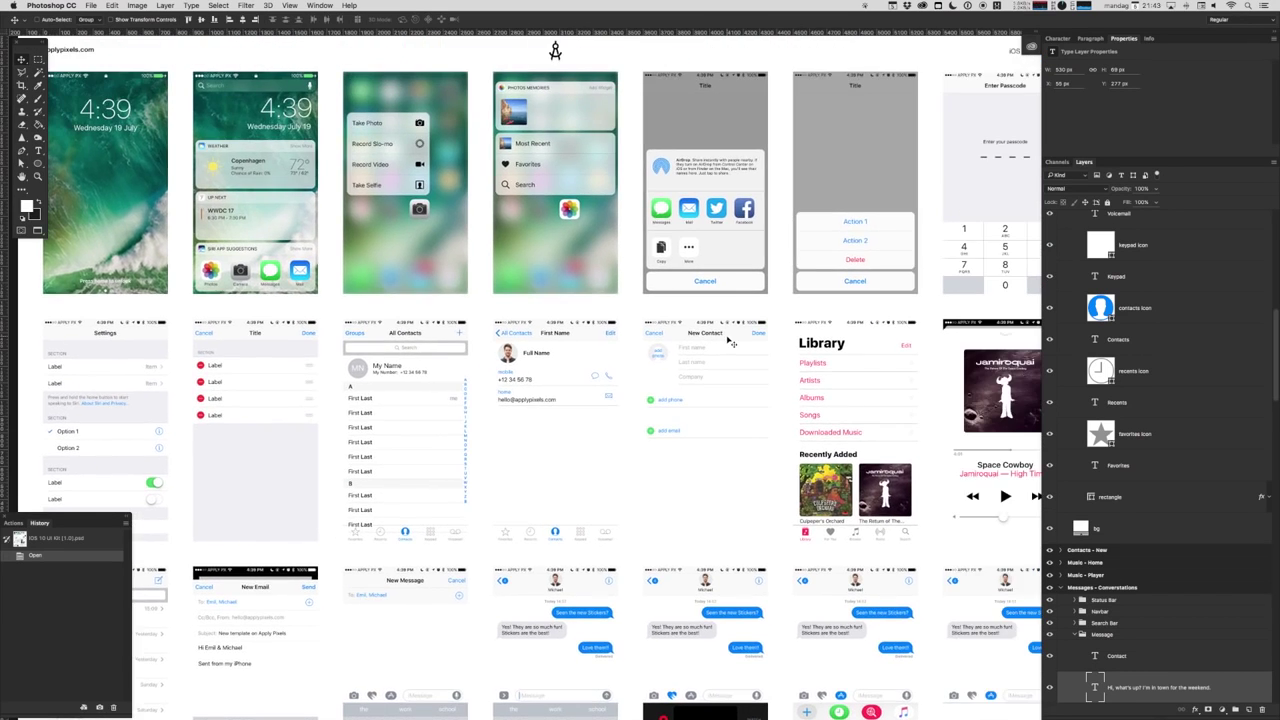